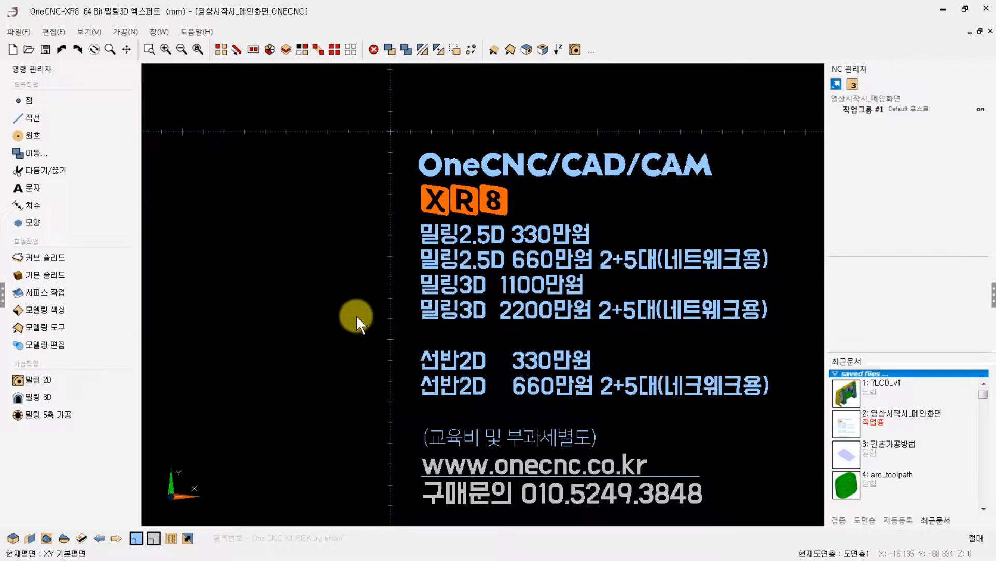
Create a new drawing and open the shape commands.
click(13, 49)
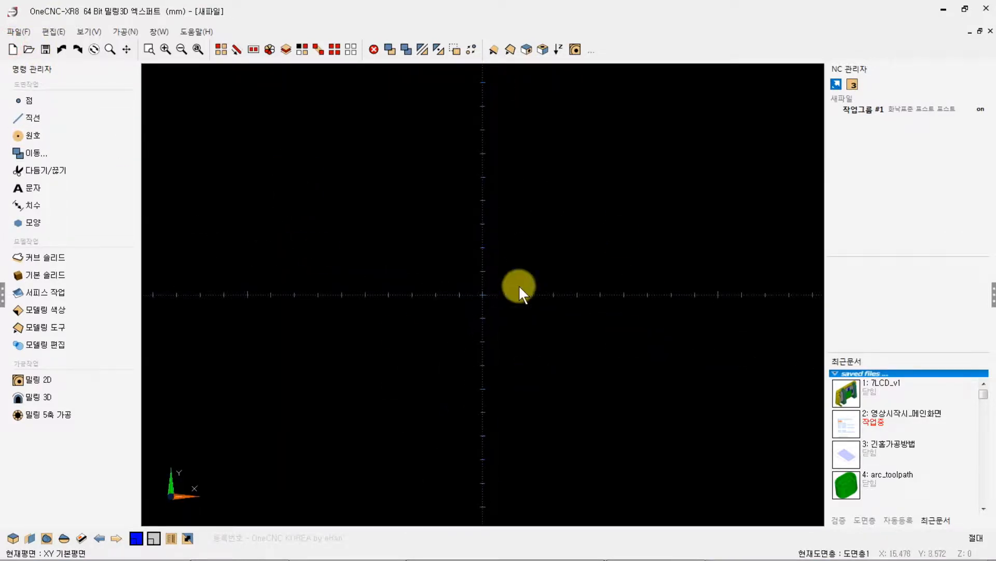
click(13, 32)
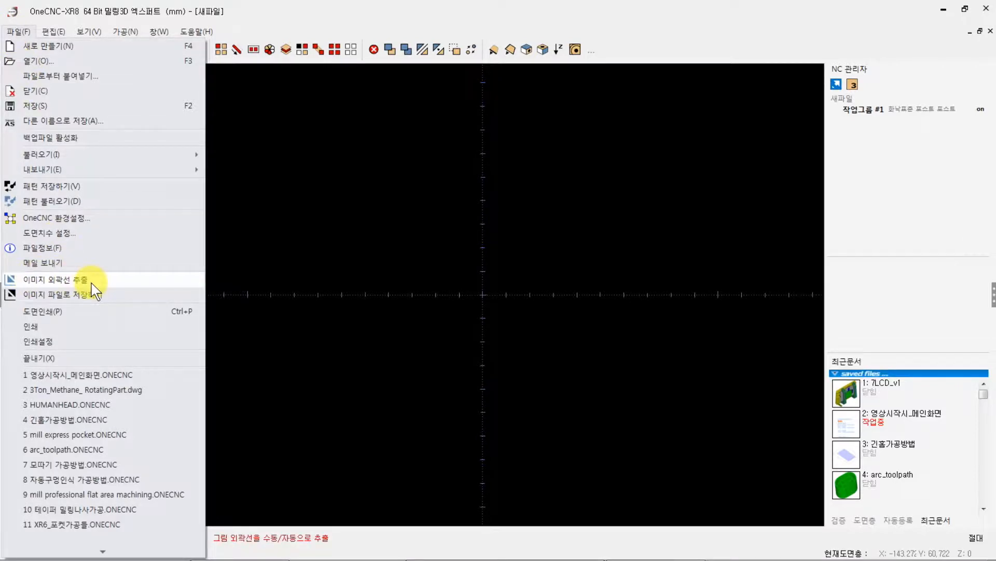
click(411, 180)
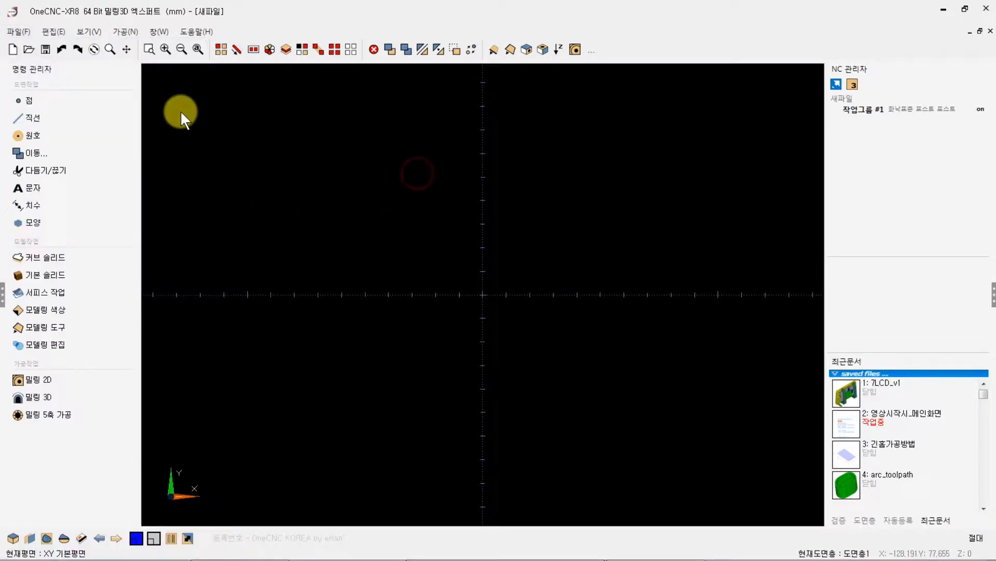
click(29, 223)
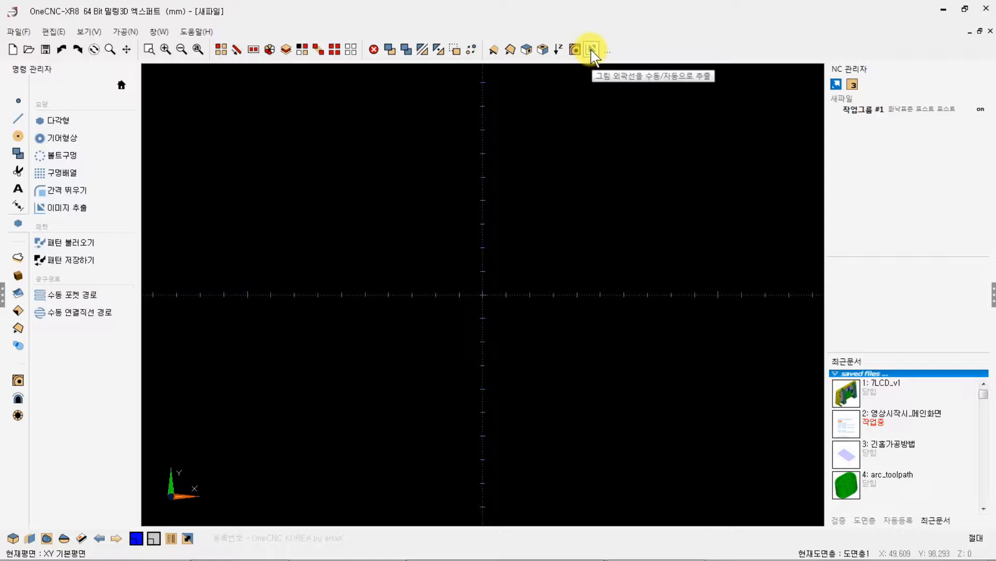
right_click(593, 47)
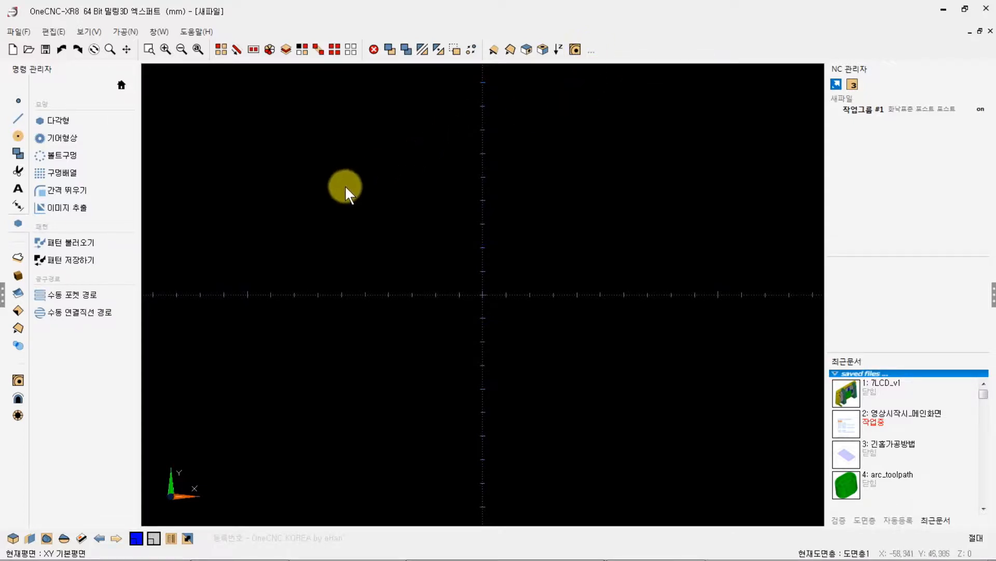
Start the image outline extraction and load the sample picture 튤립.jpg.
click(55, 207)
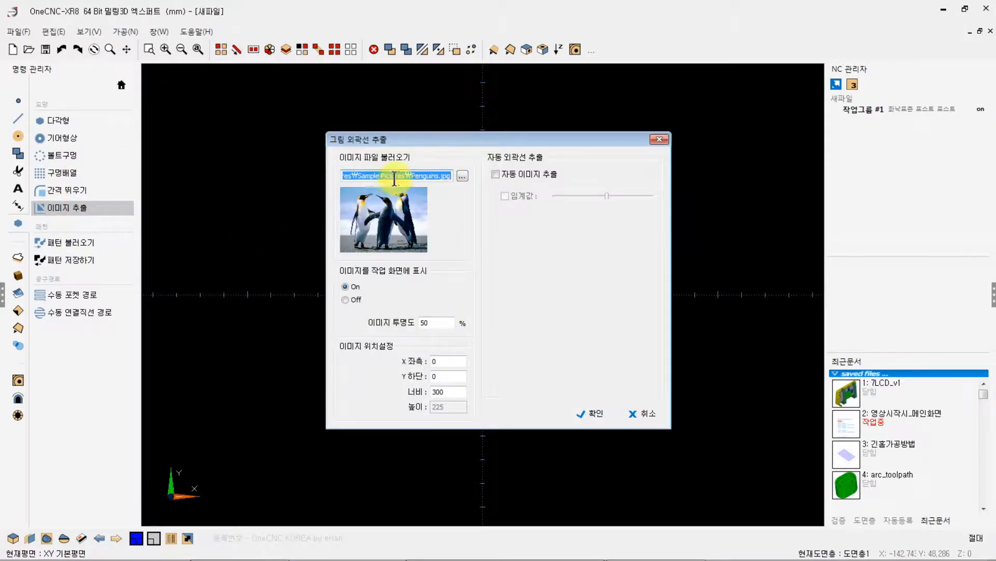
click(461, 177)
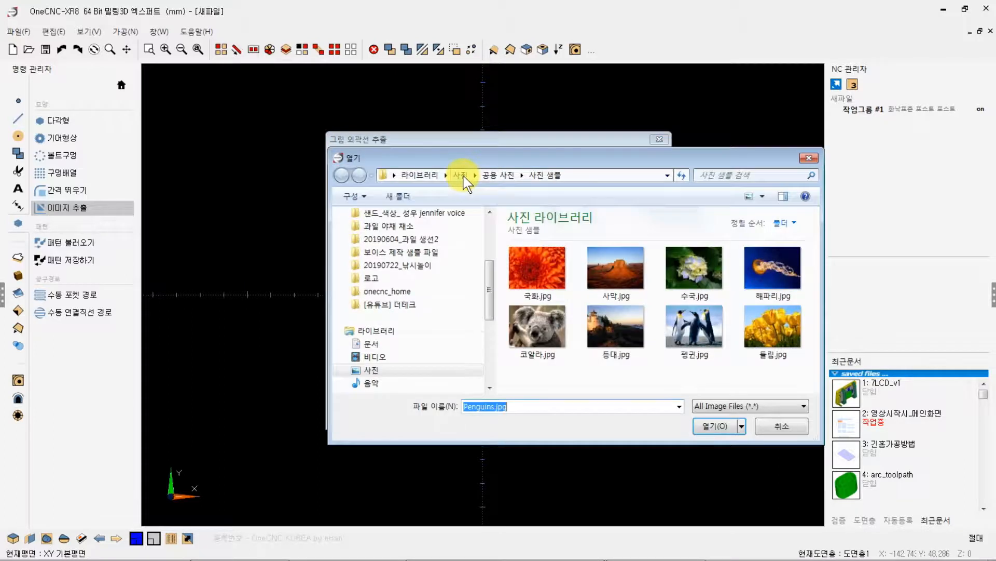
drag(509, 161, 388, 152)
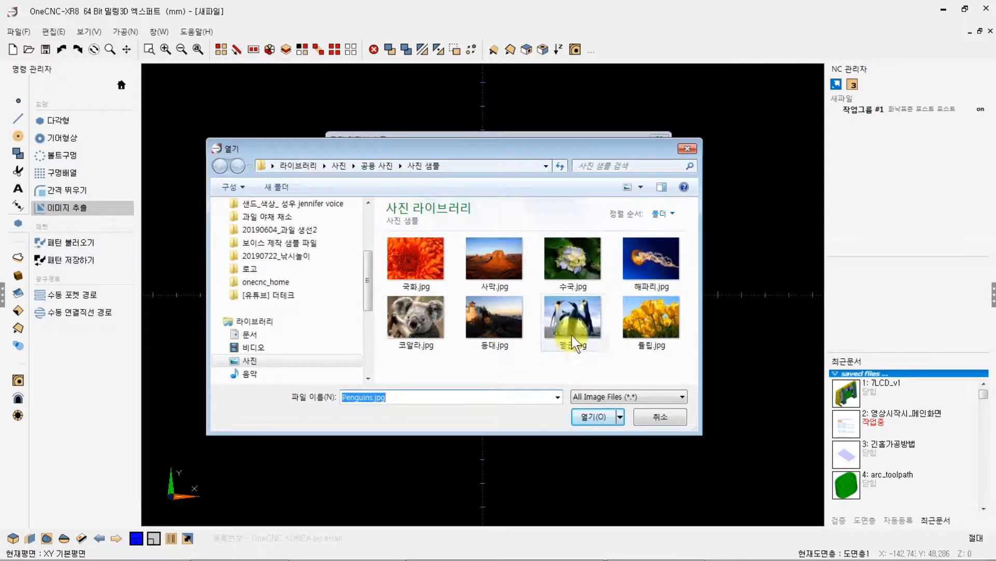
click(655, 320)
click(583, 416)
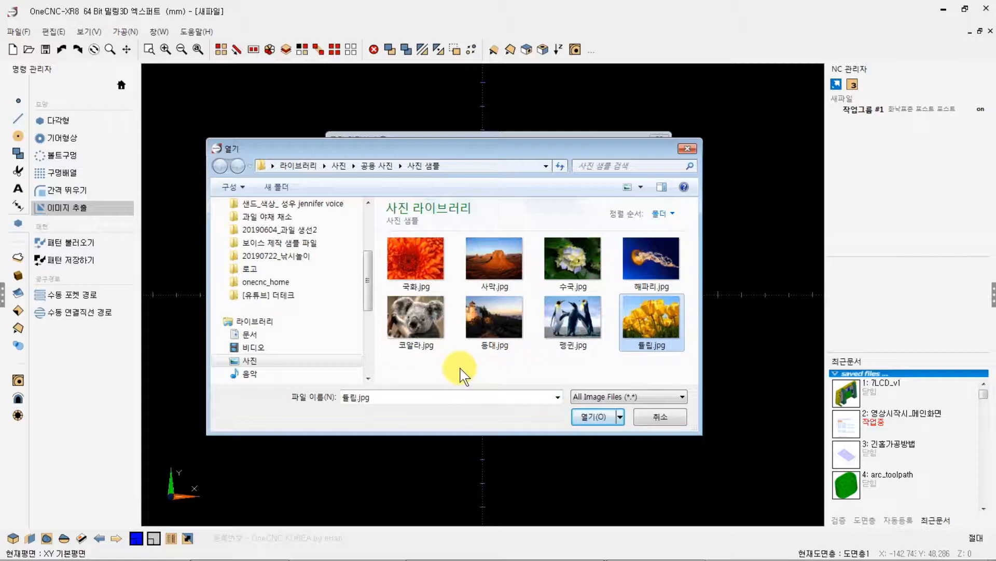
click(593, 417)
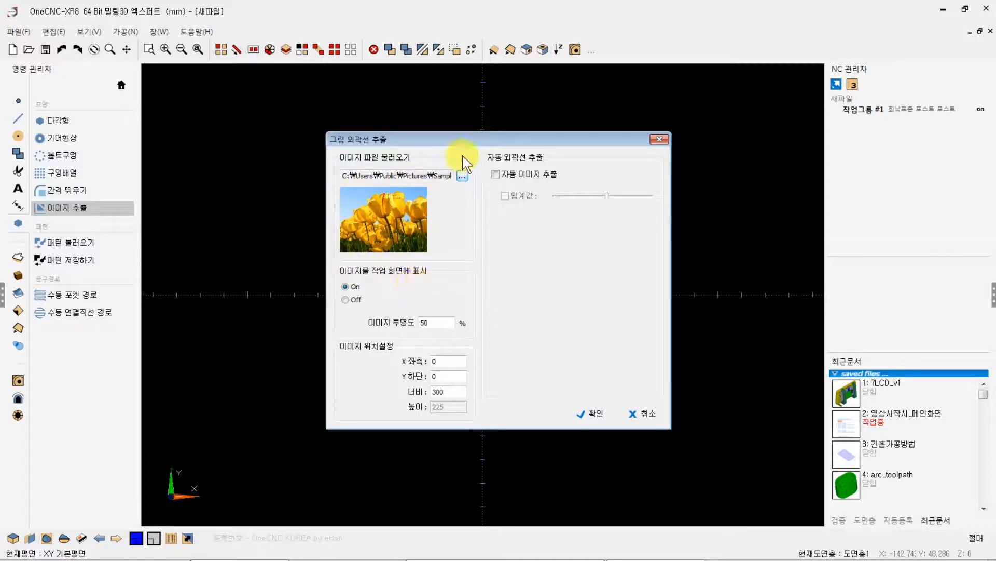
Keep the image displayed in the workspace at 50% transparency and set its width to 100.
drag(472, 145, 288, 192)
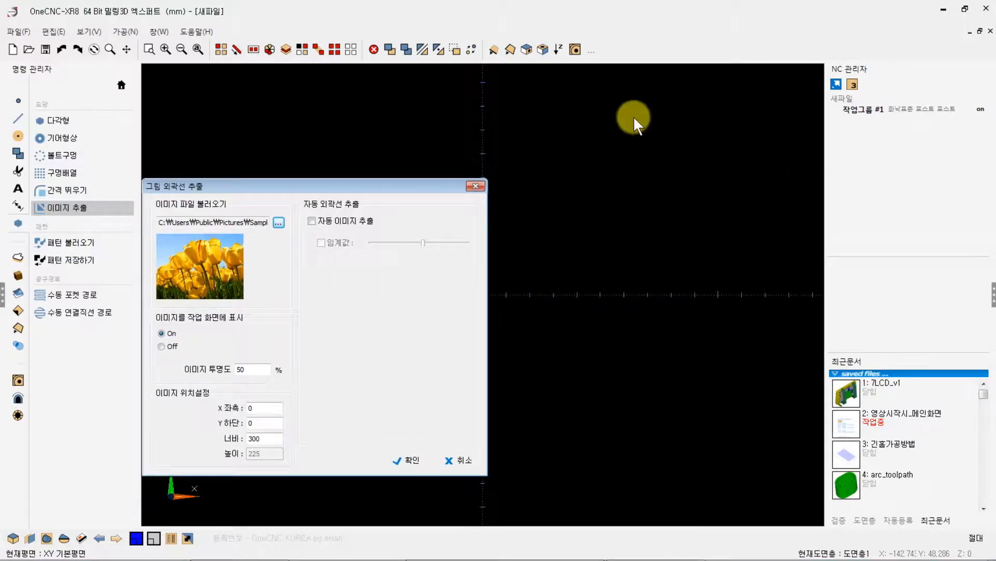
click(164, 345)
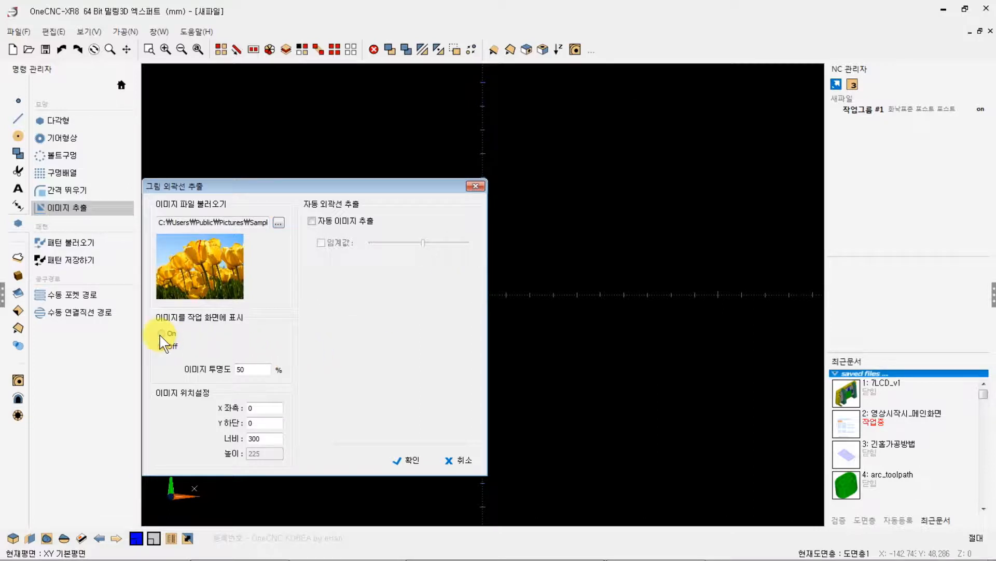
click(160, 329)
double_click(254, 369)
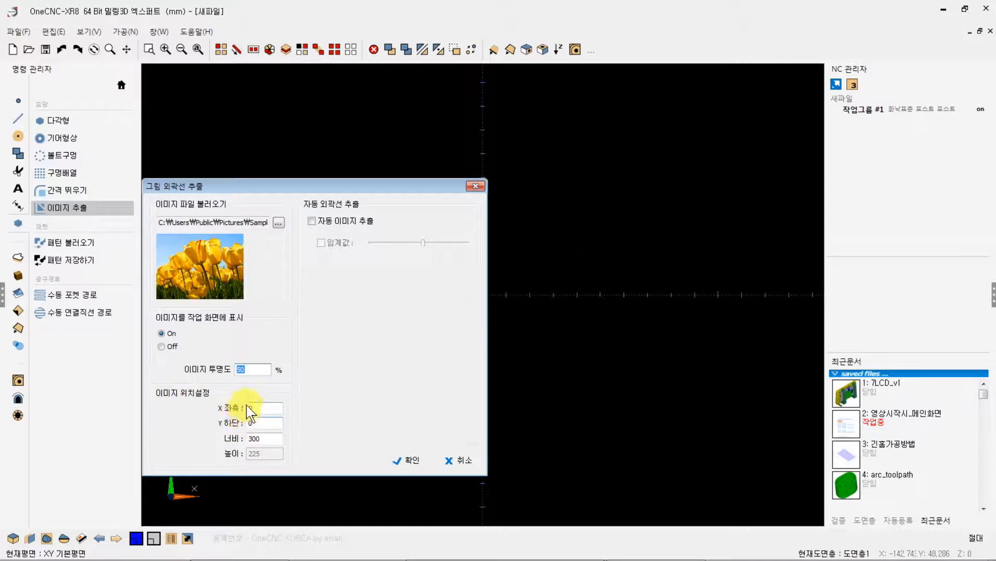
drag(445, 186, 400, 176)
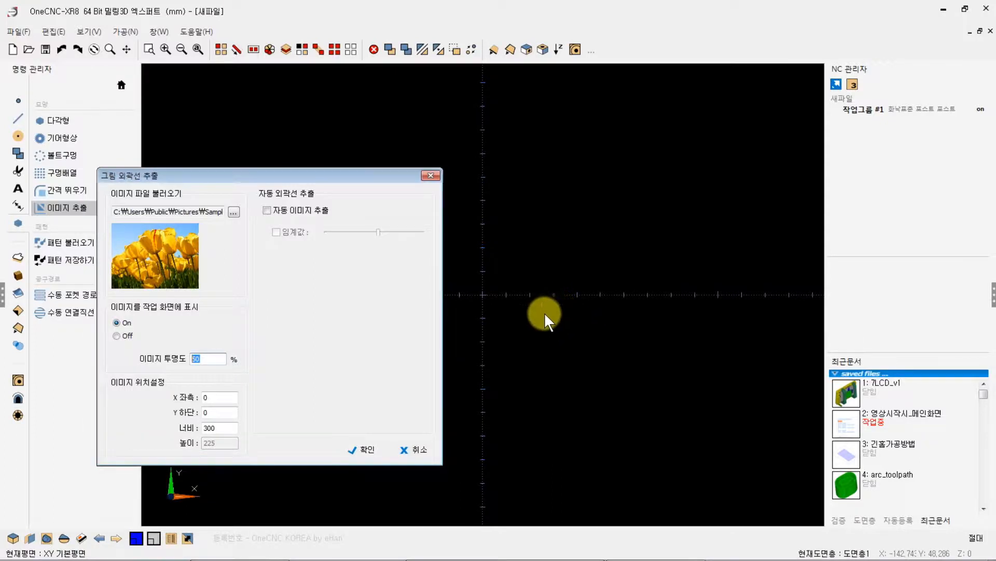
click(219, 429)
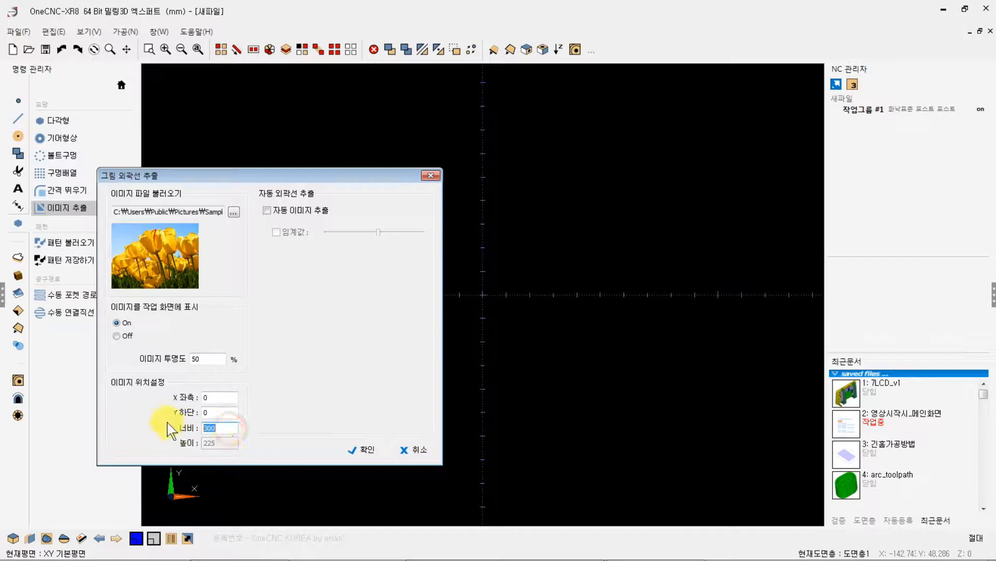
text(100)
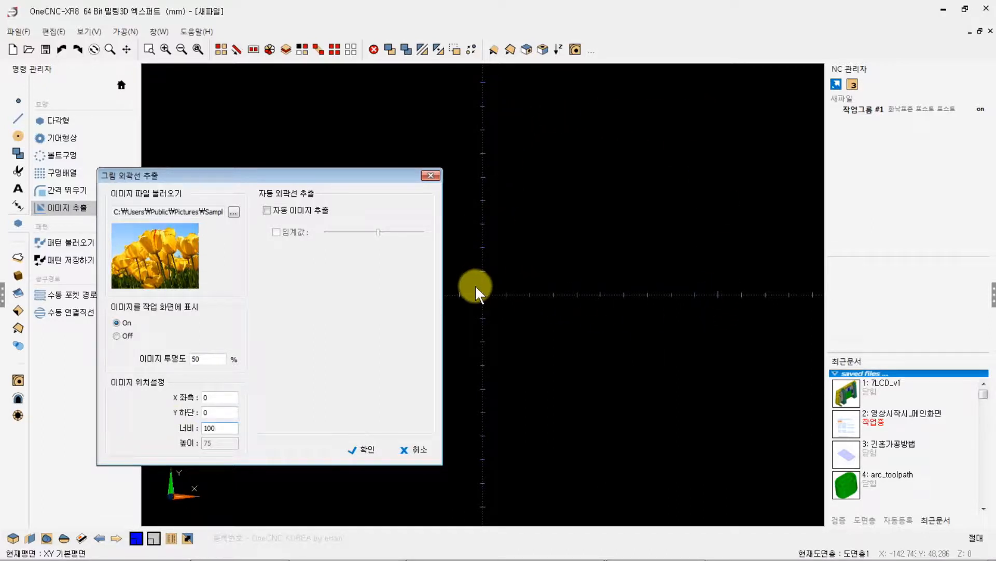
Enable automatic outline extraction, try out the manual threshold, and generate the outlines of the tulip image.
click(267, 210)
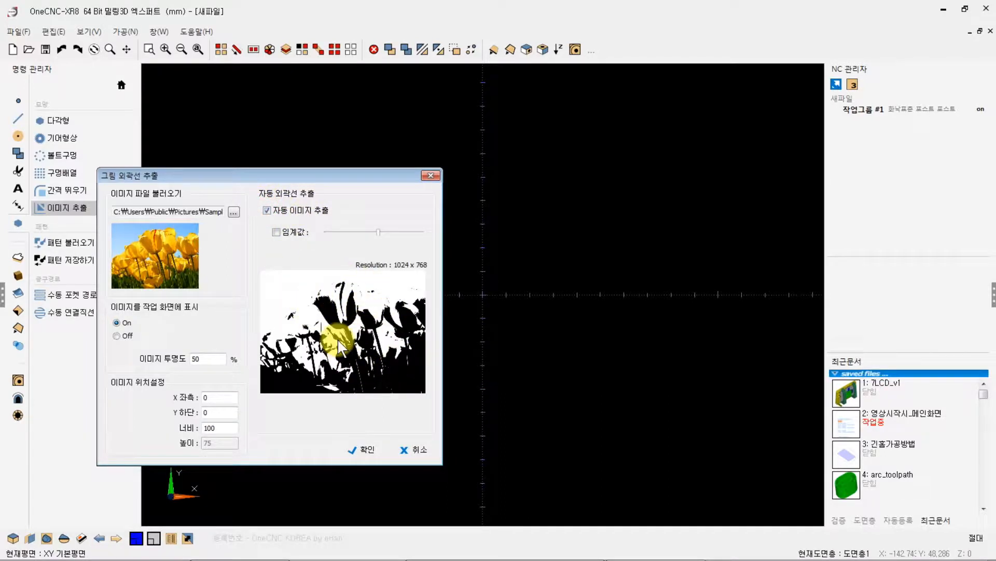
click(275, 232)
drag(378, 232, 294, 232)
click(277, 232)
click(359, 448)
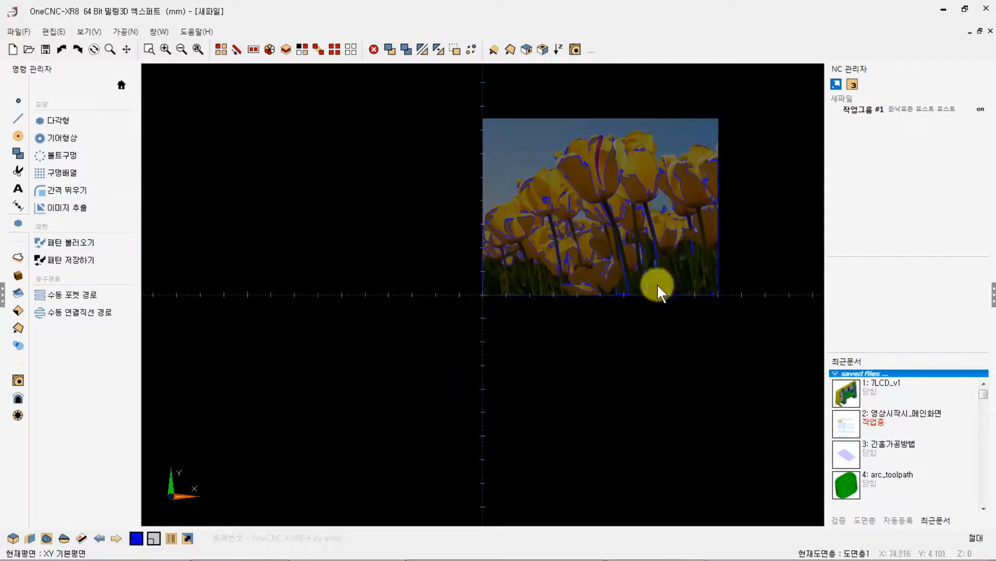
Turn off the display of the tulip image in the workspace through the image outline extraction settings.
middle_drag(594, 260, 451, 329)
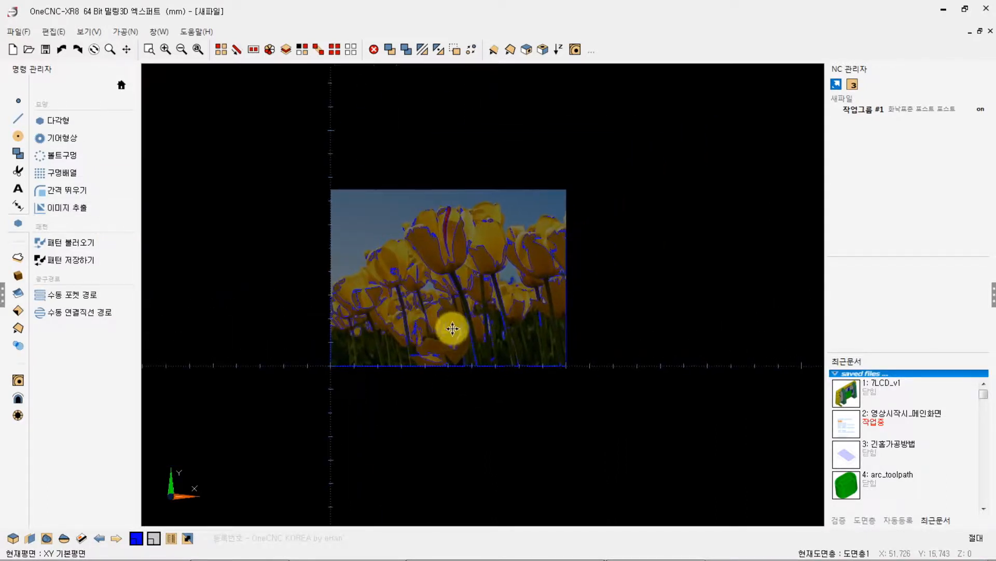
middle_drag(516, 320, 563, 318)
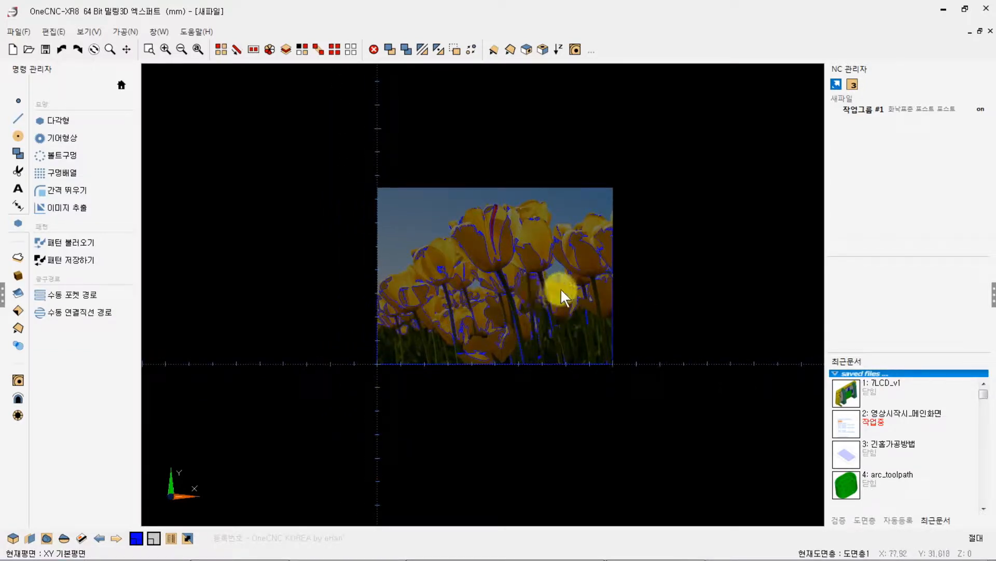
middle_drag(563, 267, 516, 285)
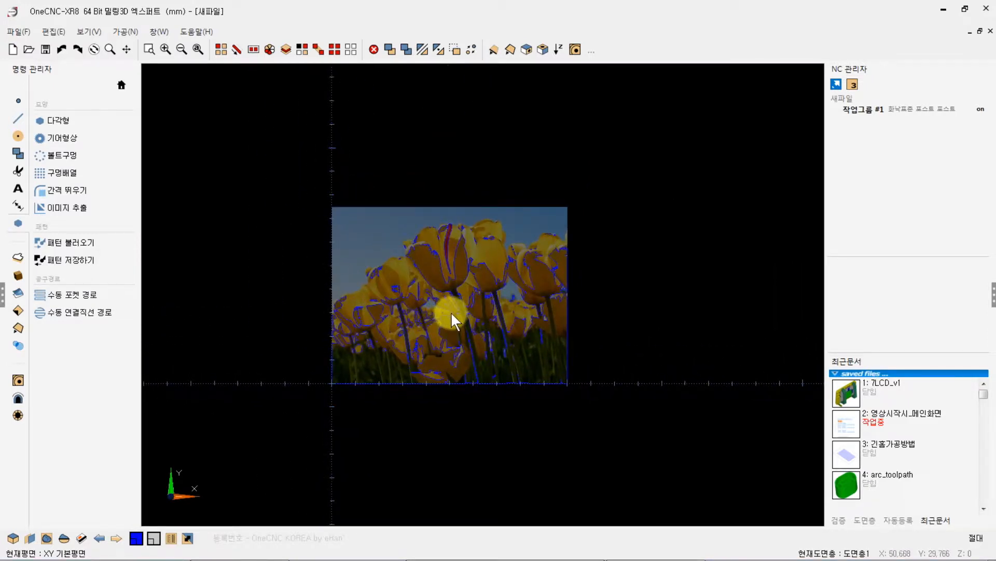
scroll(451, 313, up, 5)
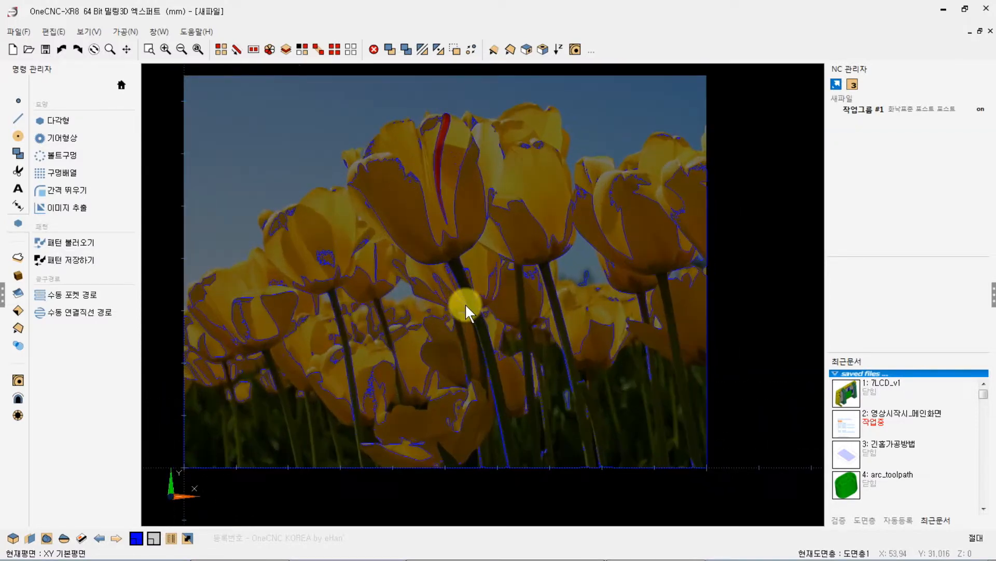
middle_drag(481, 307, 521, 314)
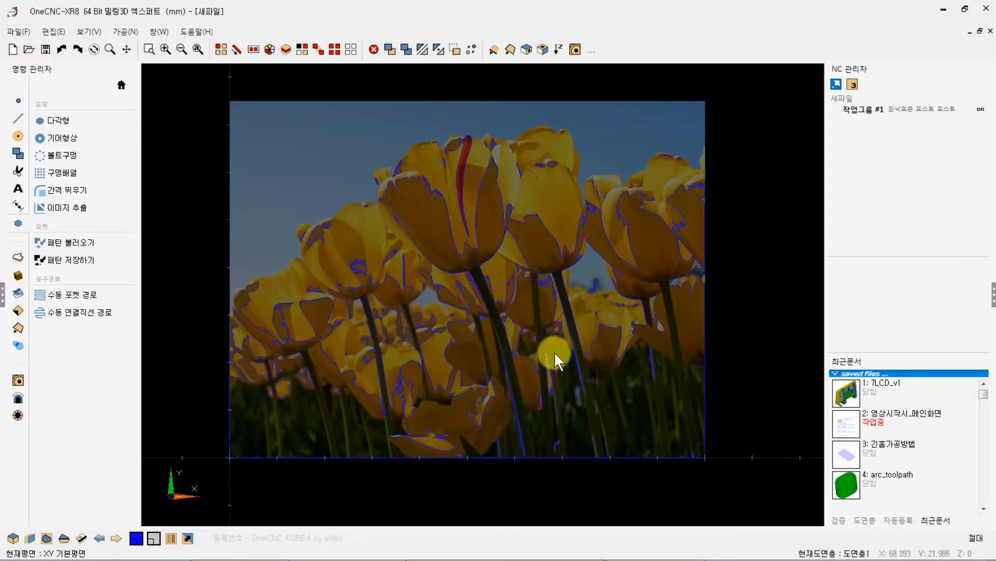
scroll(555, 350, down, 2)
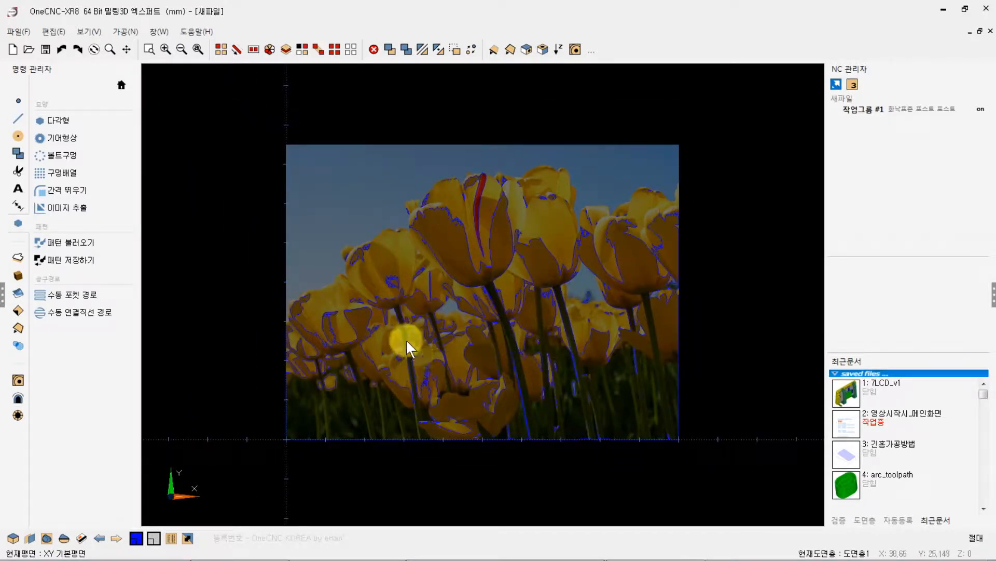
click(71, 207)
click(346, 299)
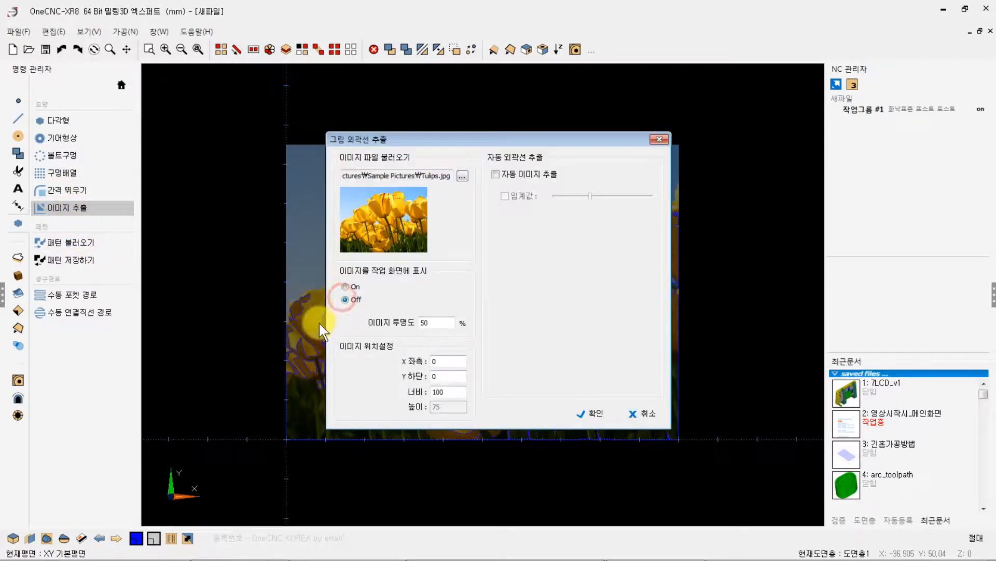
click(591, 413)
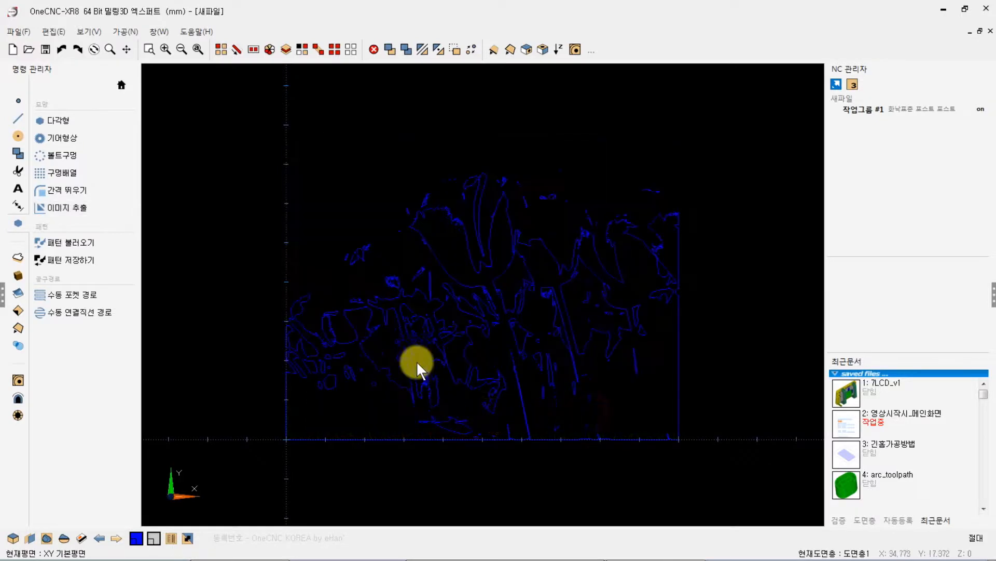
Examine the extracted tulip outlines up close, selecting a few segments of the central flower and clearing the selection.
scroll(468, 289, up, 3)
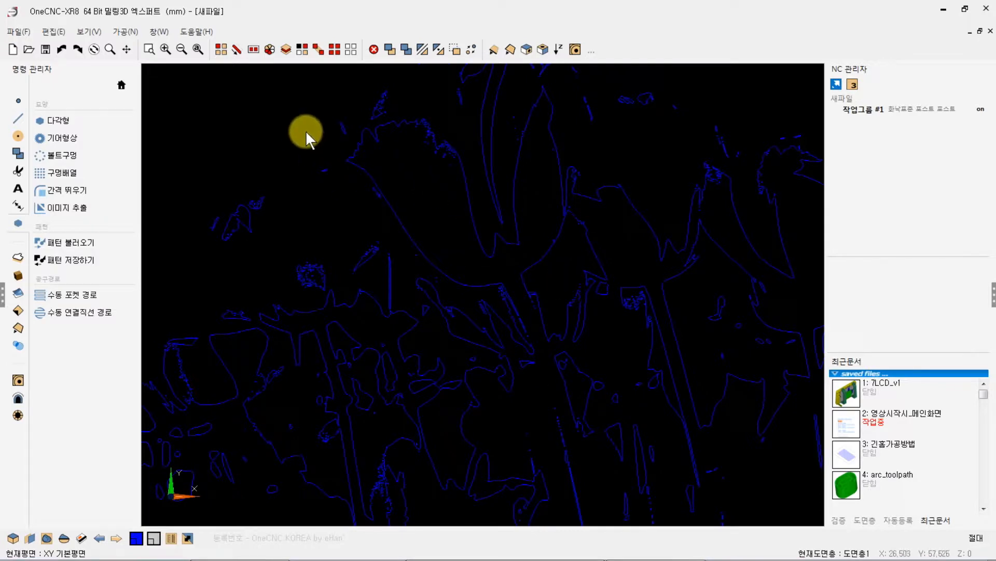
click(222, 50)
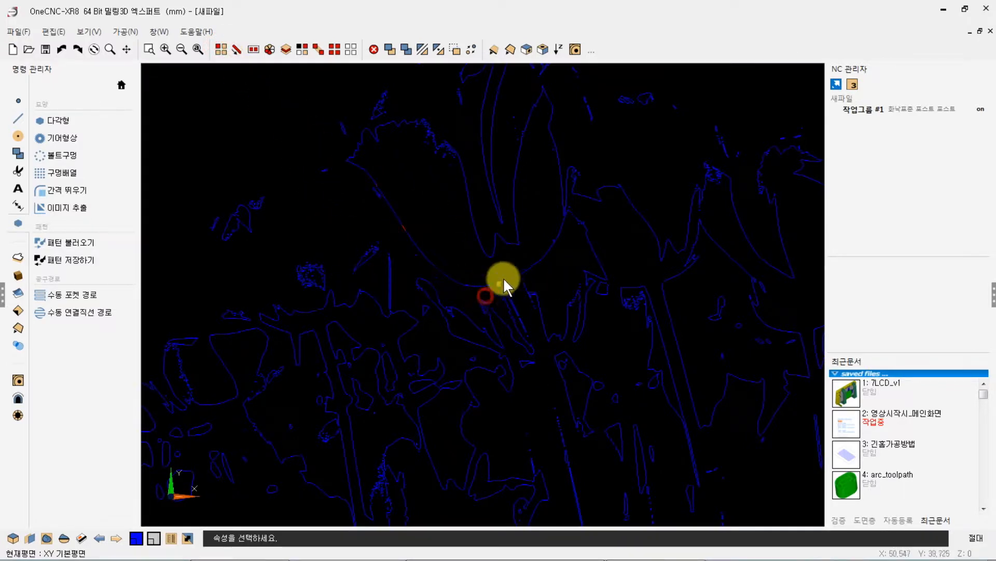
click(562, 183)
click(560, 158)
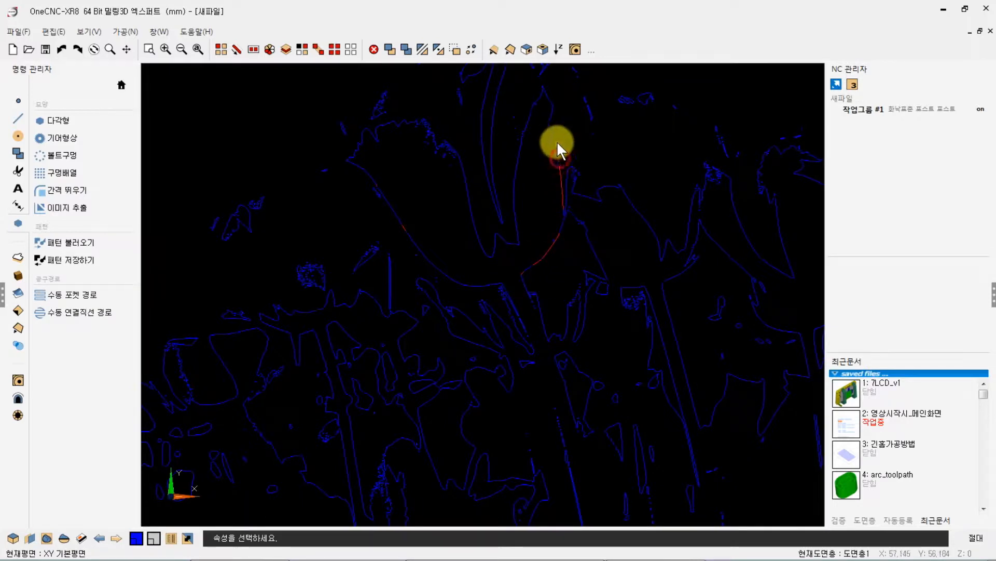
key(Escape)
key(Escape)
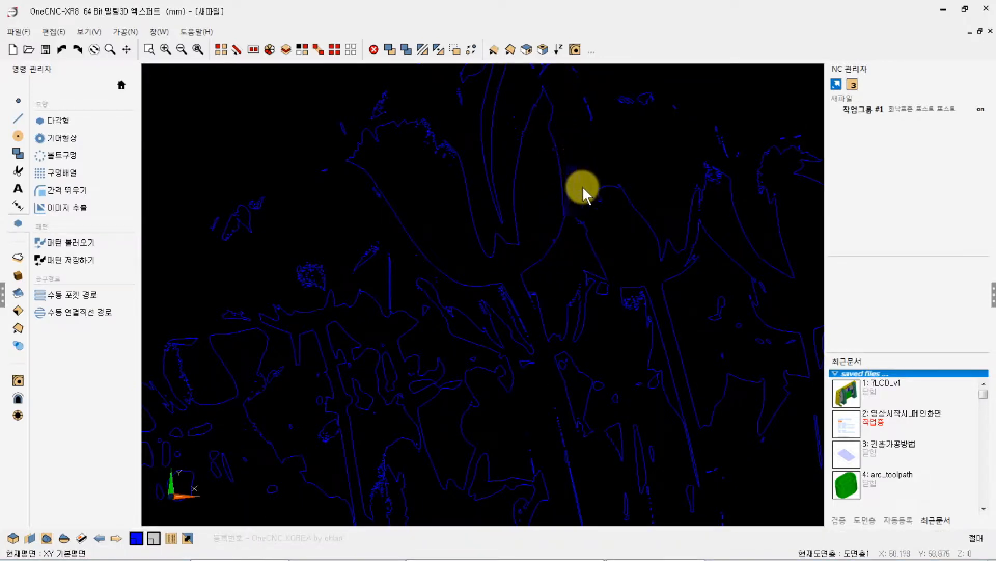
scroll(483, 208, down, 1)
scroll(483, 208, down, 6)
middle_drag(533, 267, 510, 296)
scroll(508, 297, up, 2)
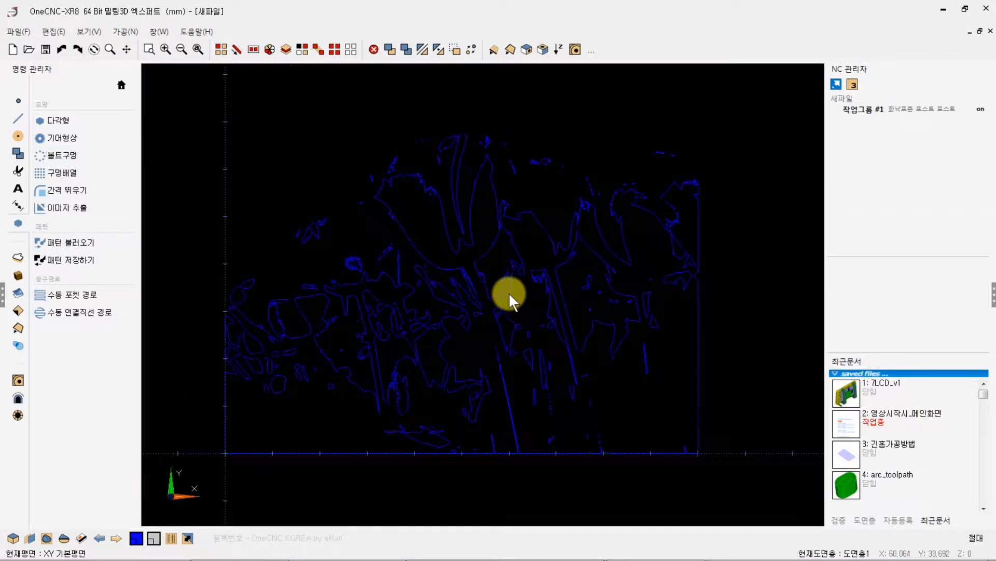
scroll(519, 309, down, 3)
scroll(483, 309, up, 5)
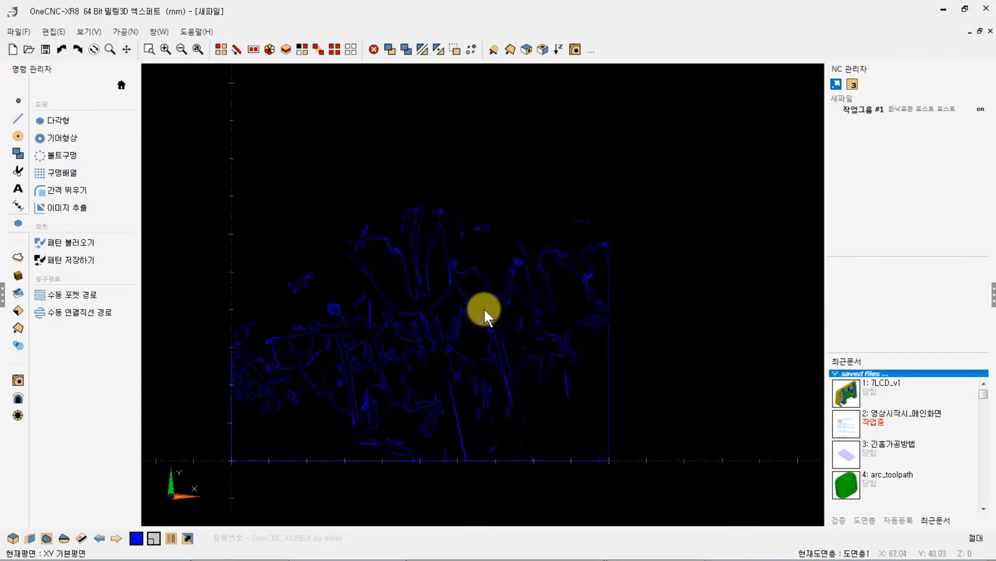
scroll(445, 295, down, 2)
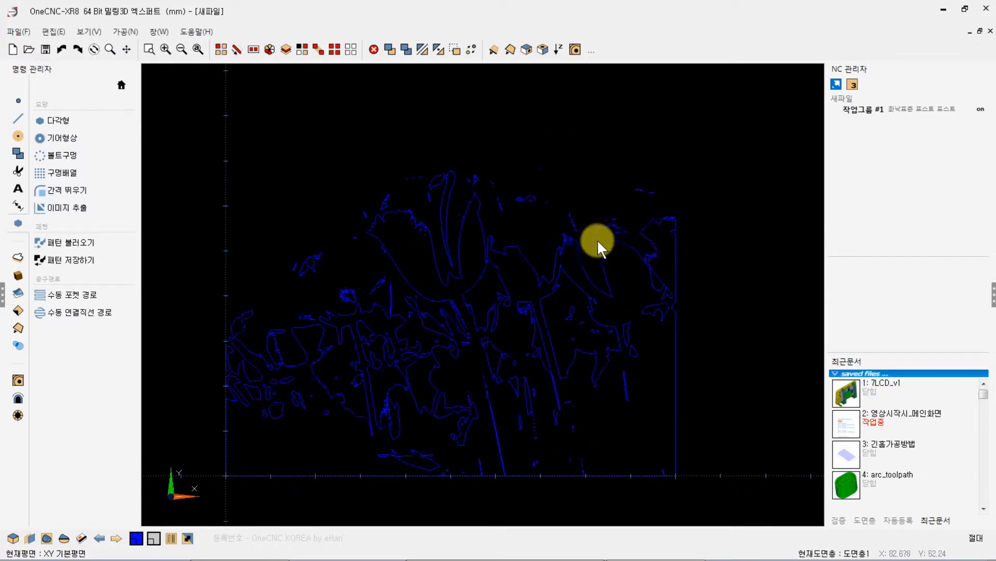
Close the drawing without saving it and create another new drawing.
click(990, 31)
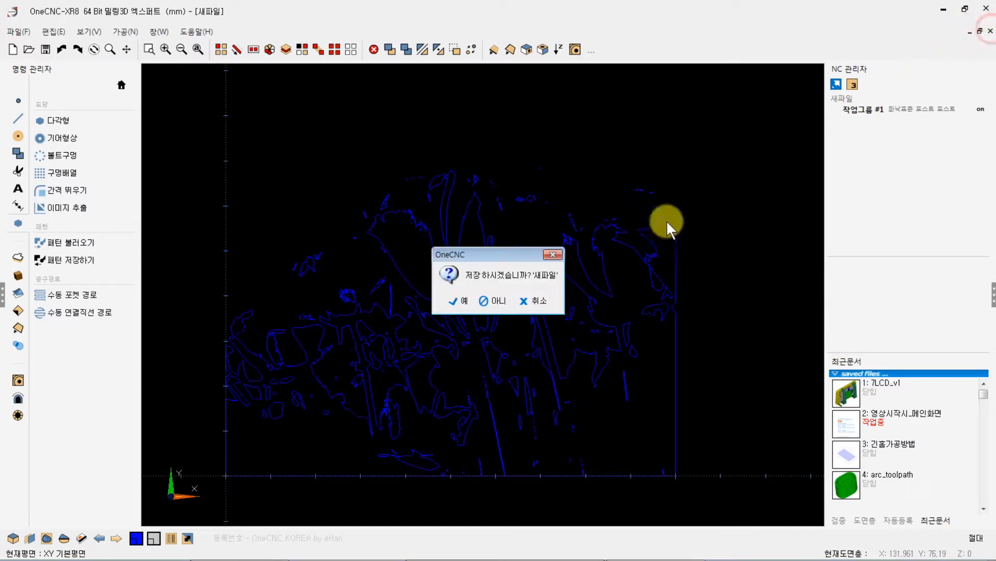
click(489, 295)
click(13, 49)
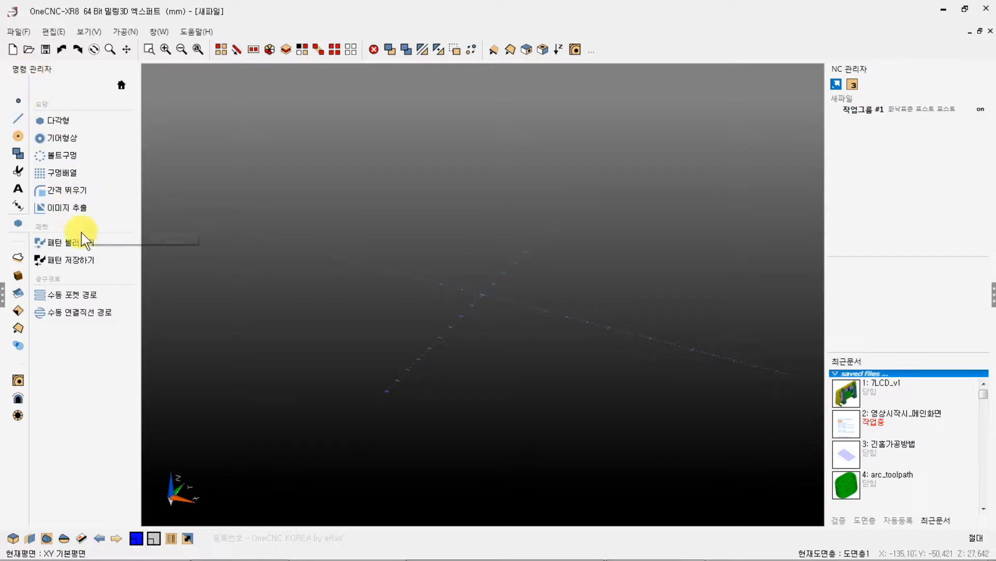
Load the picture 무제-1111.jpg from the pictures library as the source for image outline extraction.
click(61, 214)
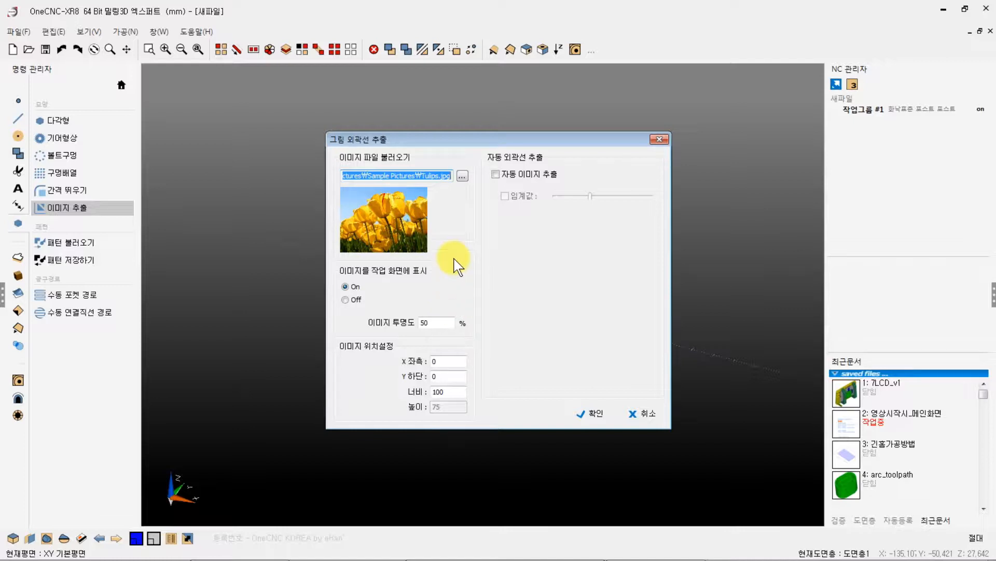
click(462, 175)
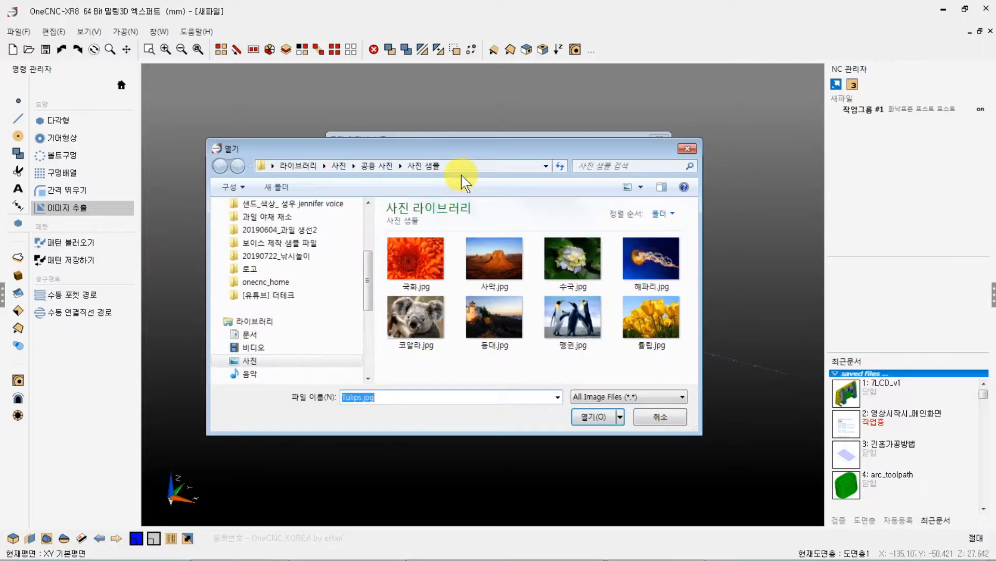
click(249, 360)
click(608, 396)
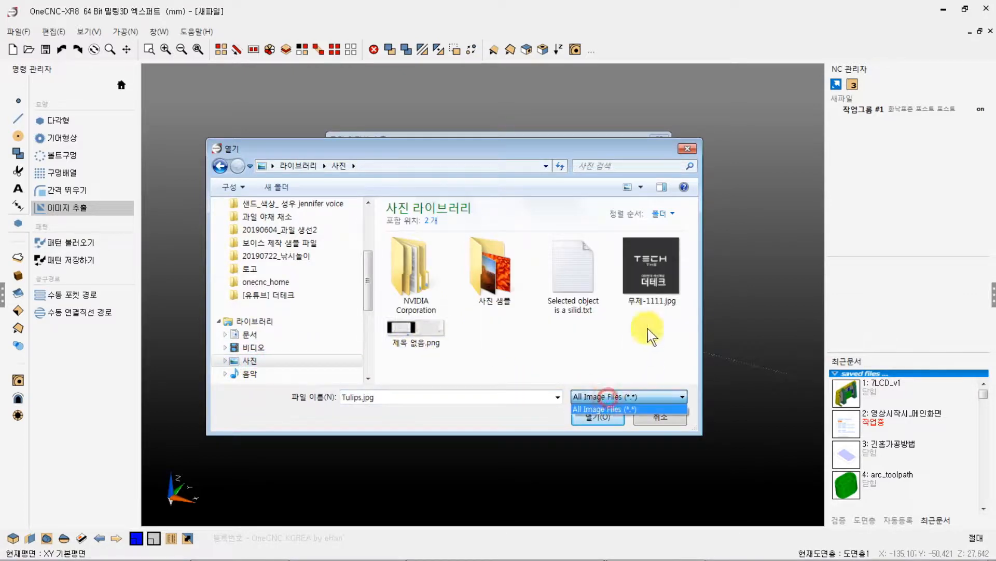
click(654, 273)
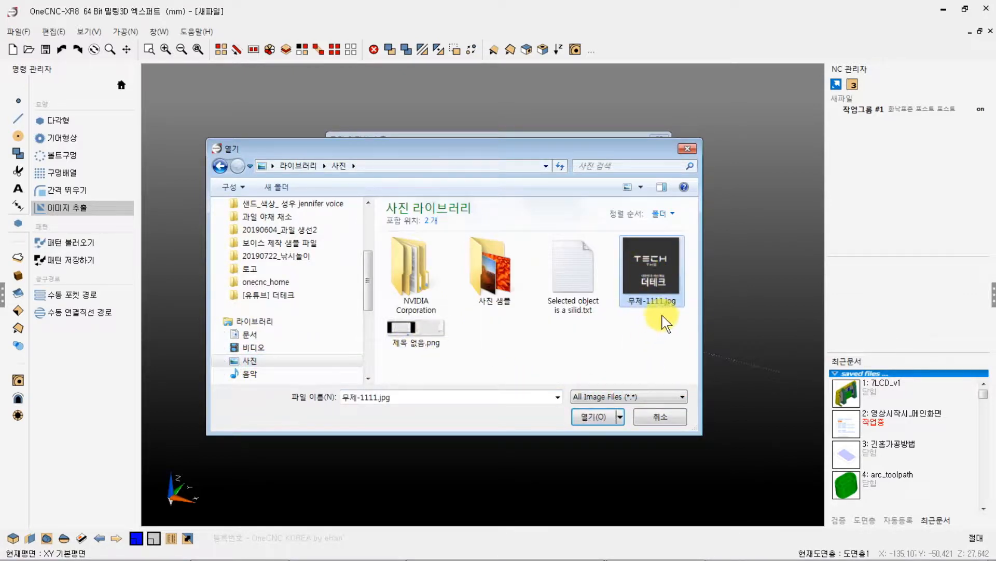
click(591, 417)
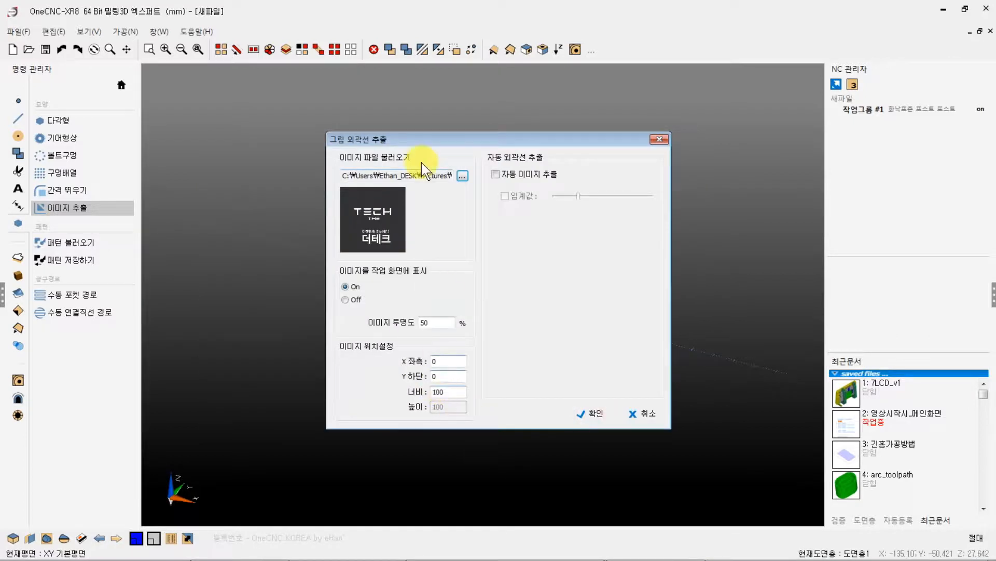
Set the image width to 300, enable automatic image extraction, and generate the outlines of the logo.
drag(418, 140, 374, 138)
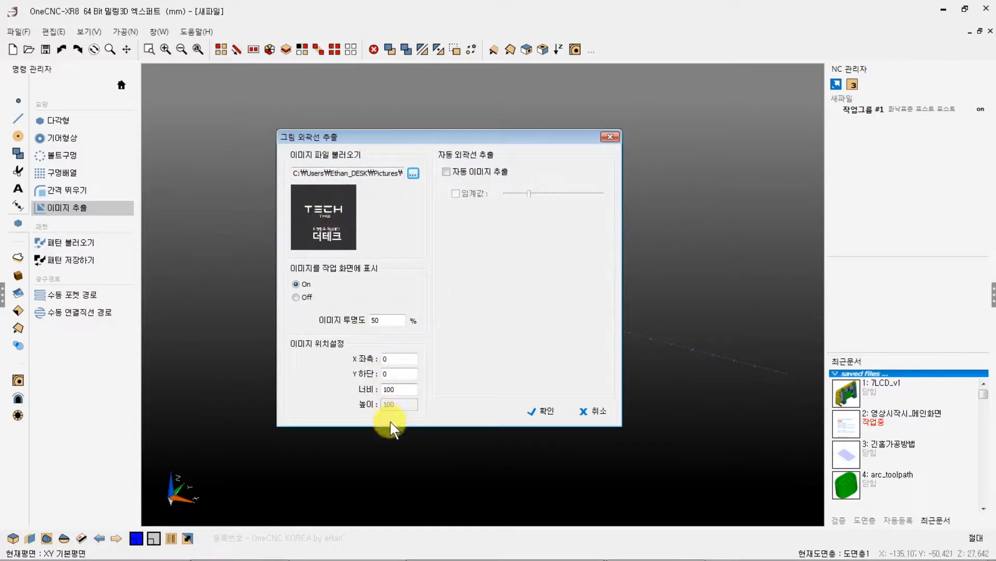
double_click(404, 391)
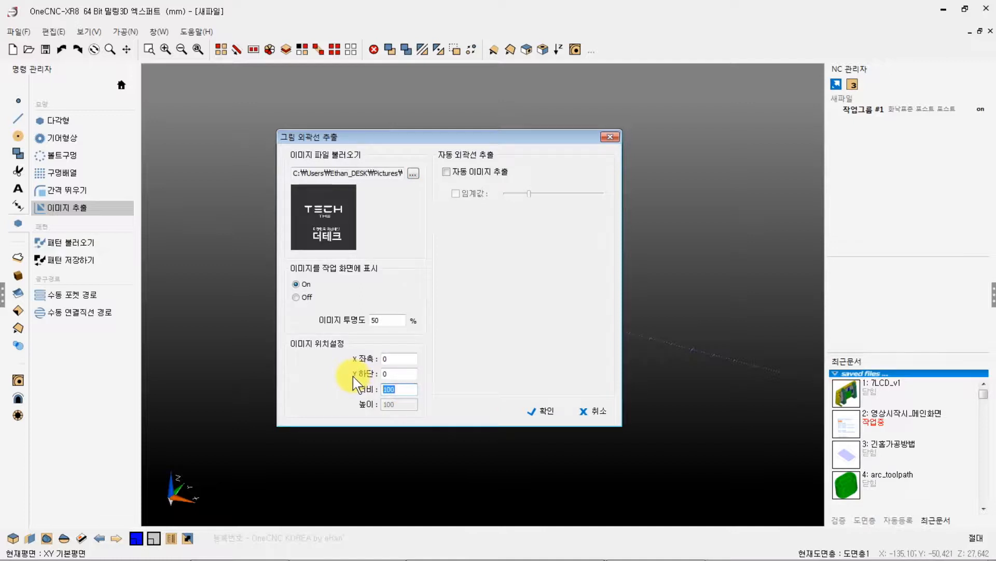
text(30)
click(446, 172)
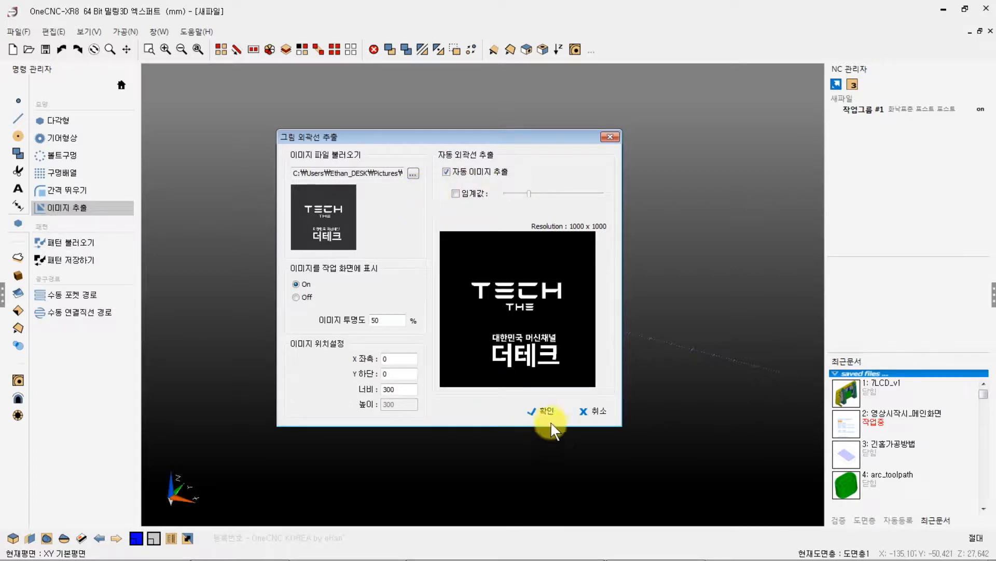
click(537, 410)
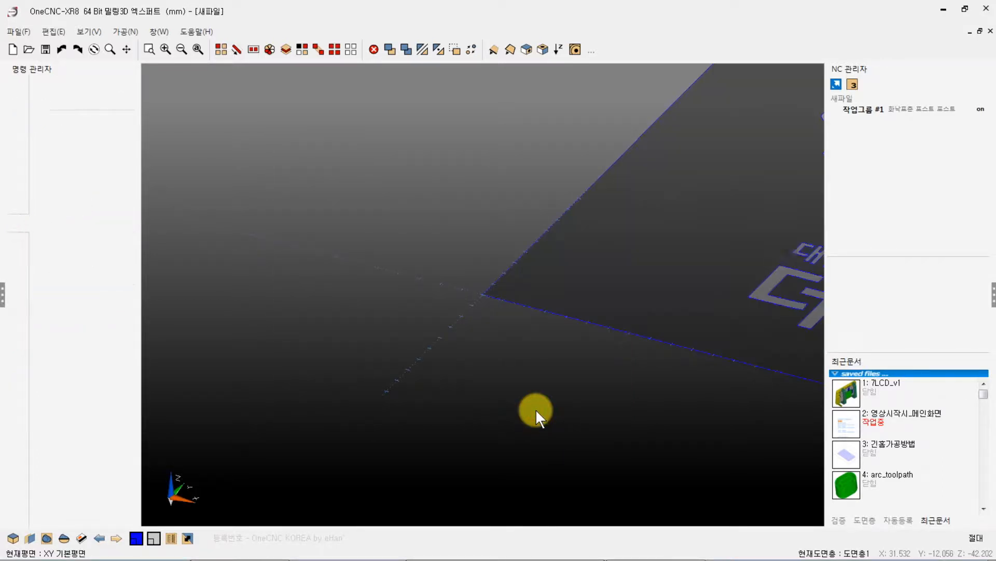
Examine the extracted logo outlines over the image in plan view, including the Korean lettering up close.
scroll(275, 234, down, 4)
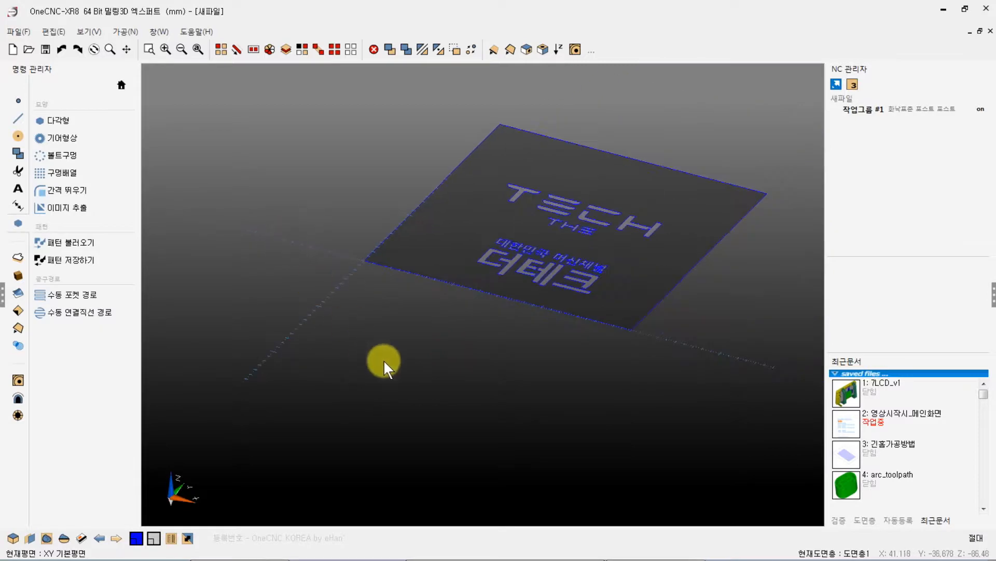
key(Home)
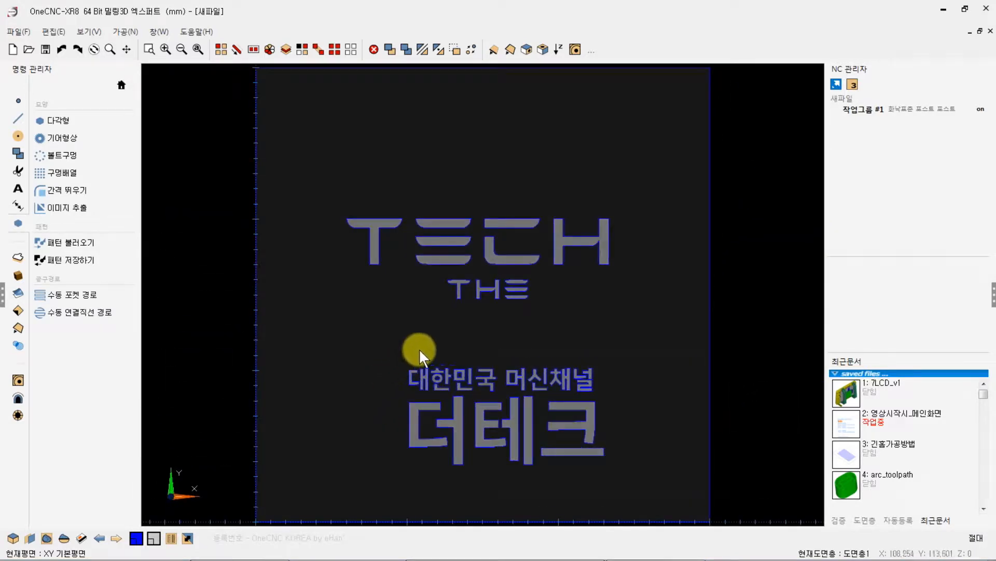
scroll(488, 333, down, 1)
scroll(439, 300, up, 3)
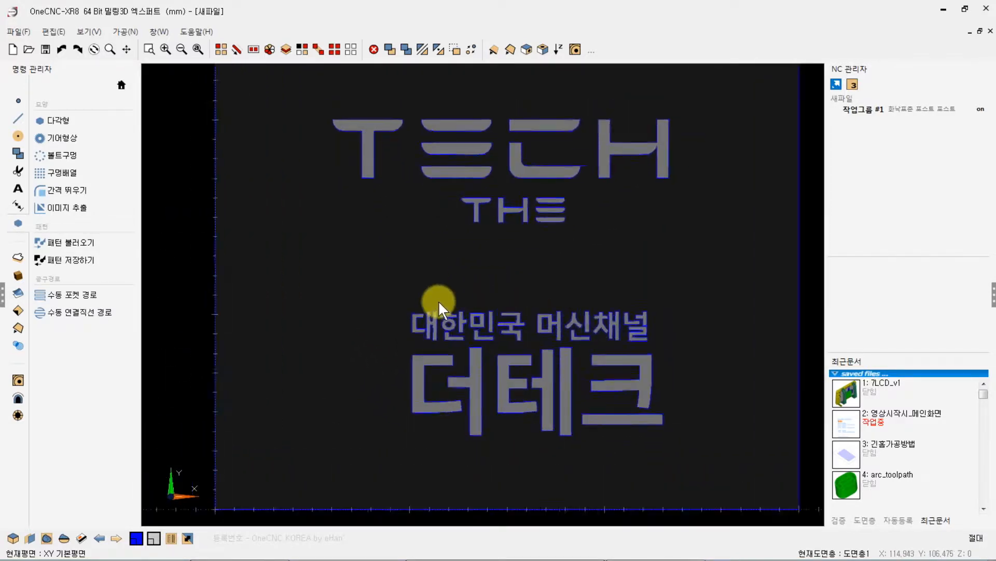
scroll(438, 300, down, 1)
middle_drag(497, 313, 491, 268)
scroll(447, 316, up, 5)
scroll(460, 323, down, 2)
middle_drag(457, 327, 450, 261)
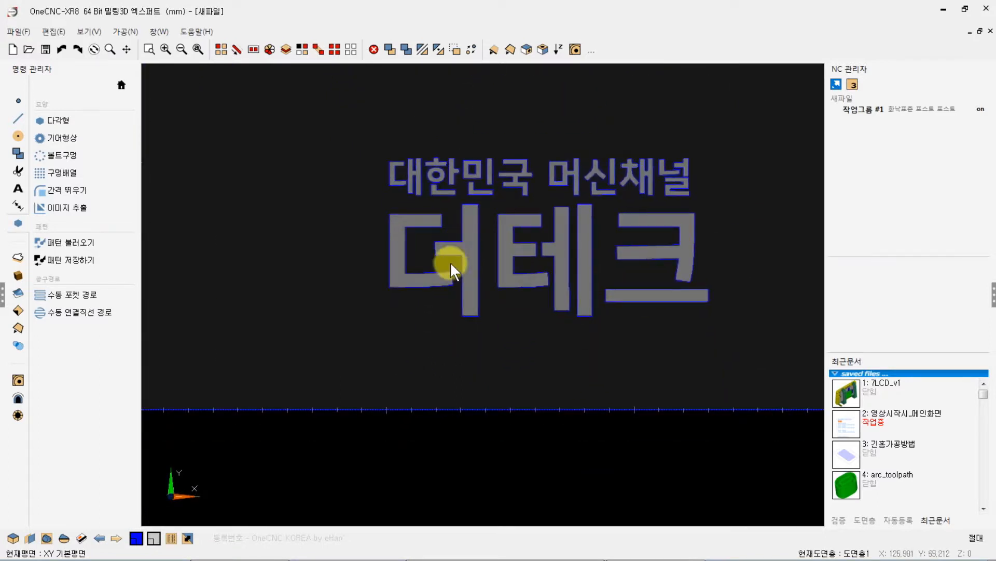
scroll(450, 354, down, 1)
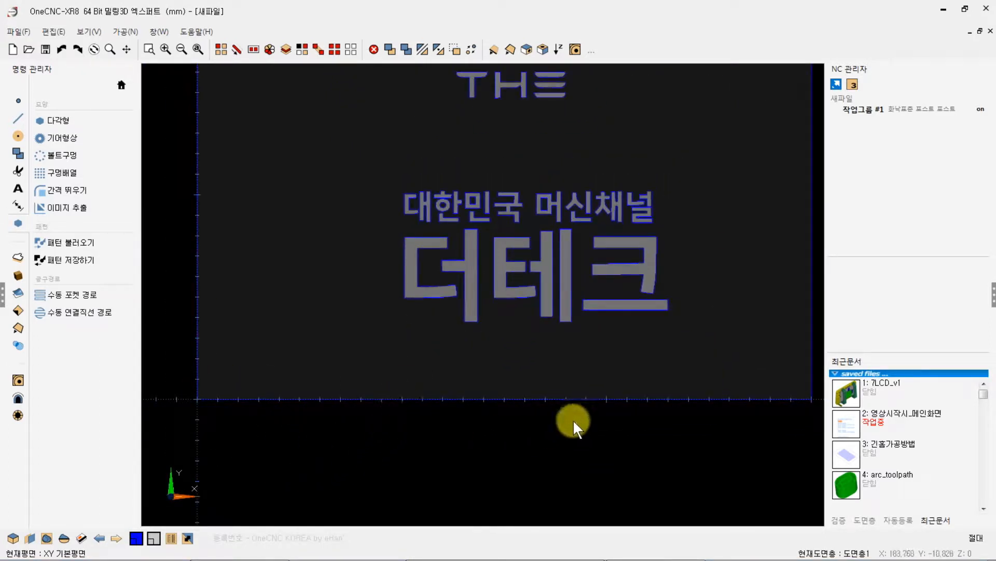
scroll(602, 300, down, 3)
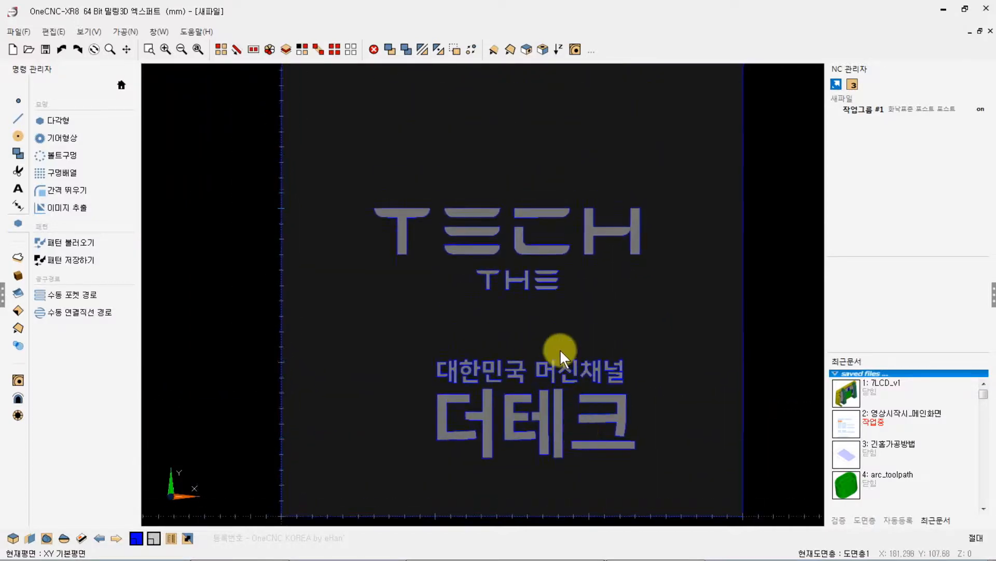
scroll(490, 319, up, 2)
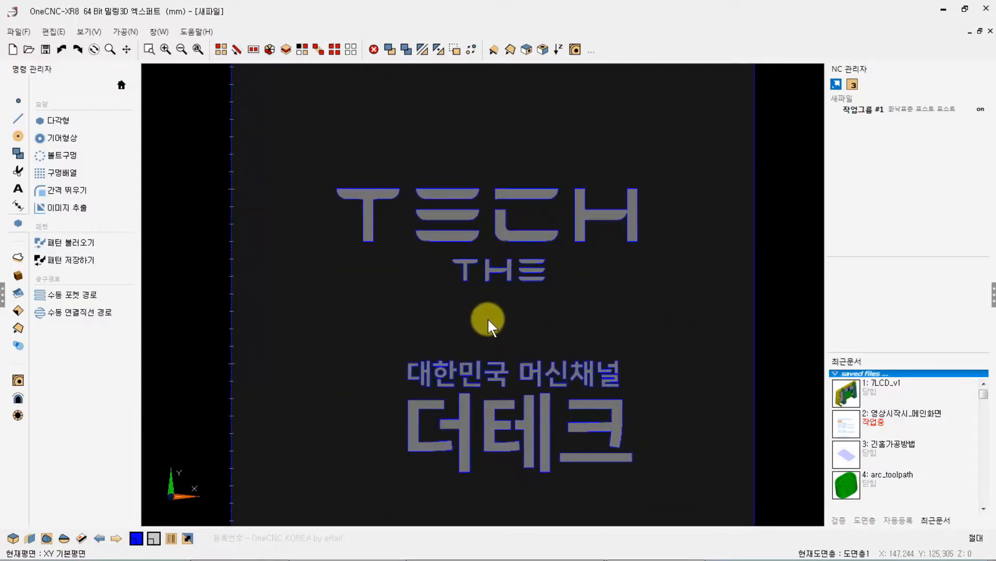
mouse_move(487, 318)
middle_down()
mouse_move(525, 327)
mouse_move(391, 218)
mouse_move(552, 196)
mouse_move(482, 347)
mouse_move(478, 319)
middle_up()
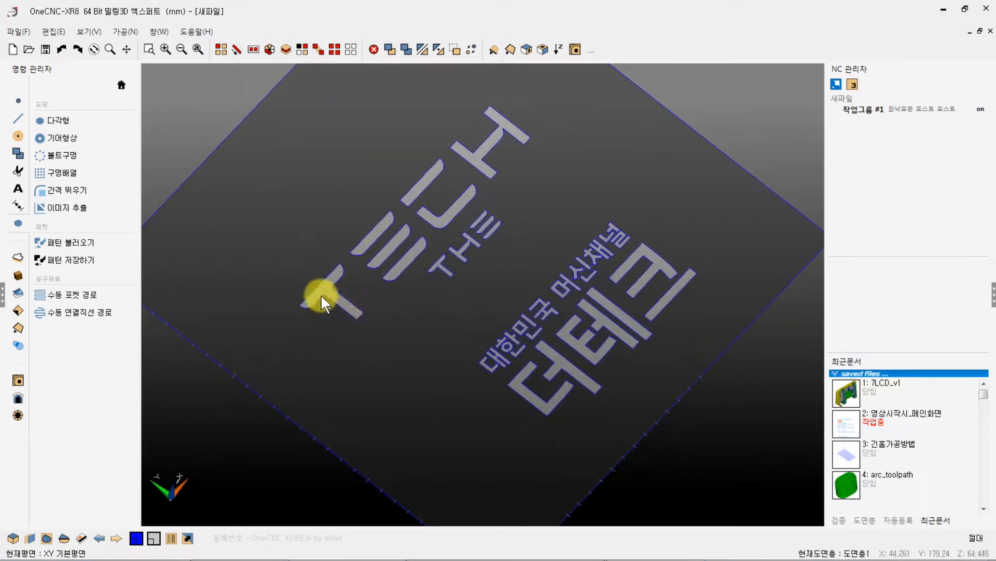
Measure the spacing between the two parallel stem edges of the large letter T in TECH.
middle_drag(354, 274, 453, 278)
scroll(344, 280, up, 5)
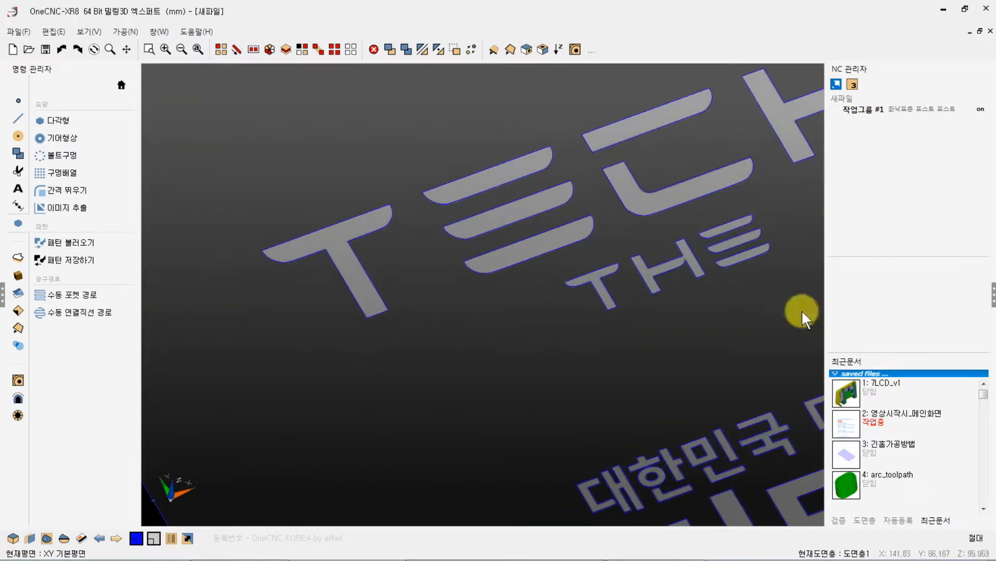
click(839, 520)
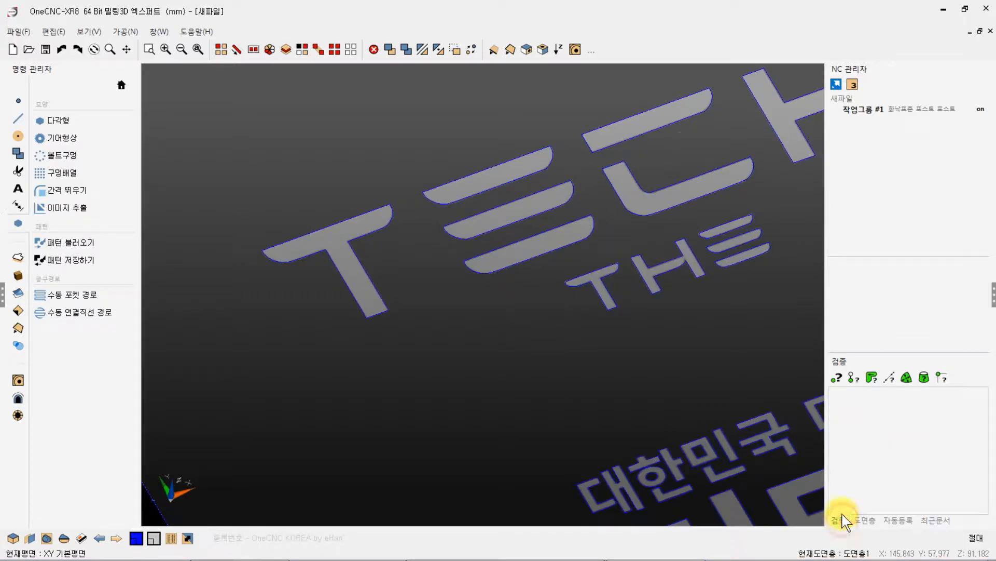
click(854, 379)
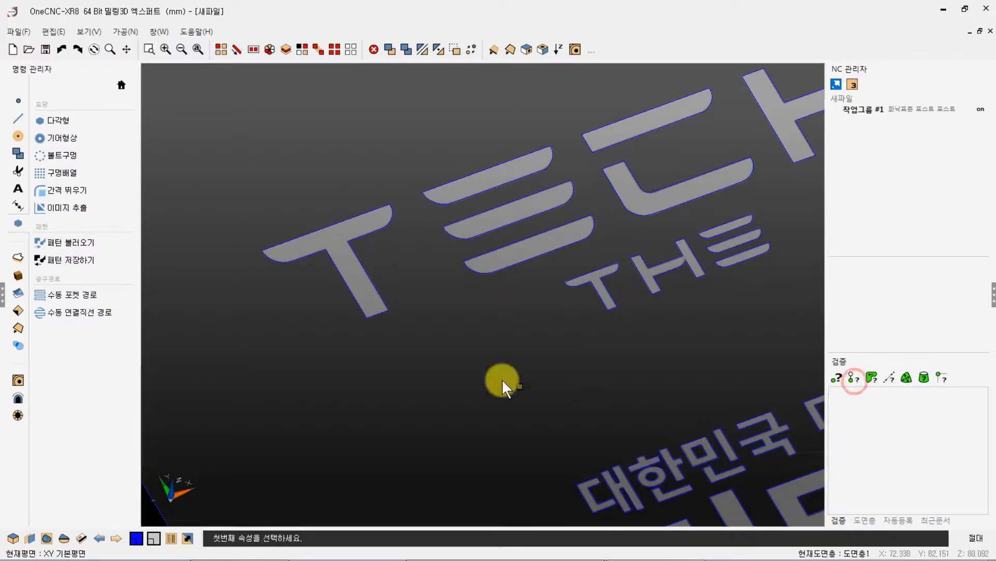
click(344, 278)
click(366, 272)
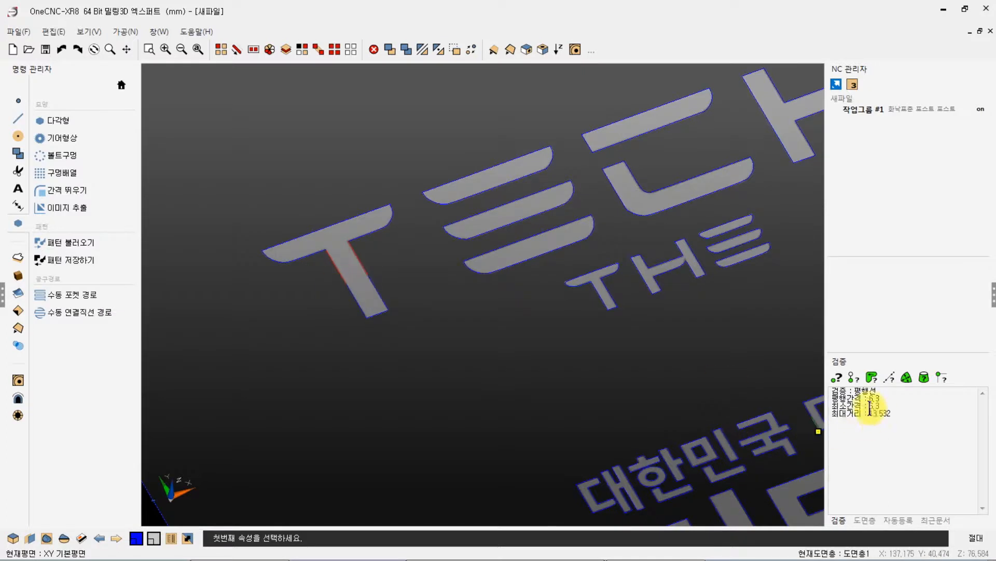
key(Escape)
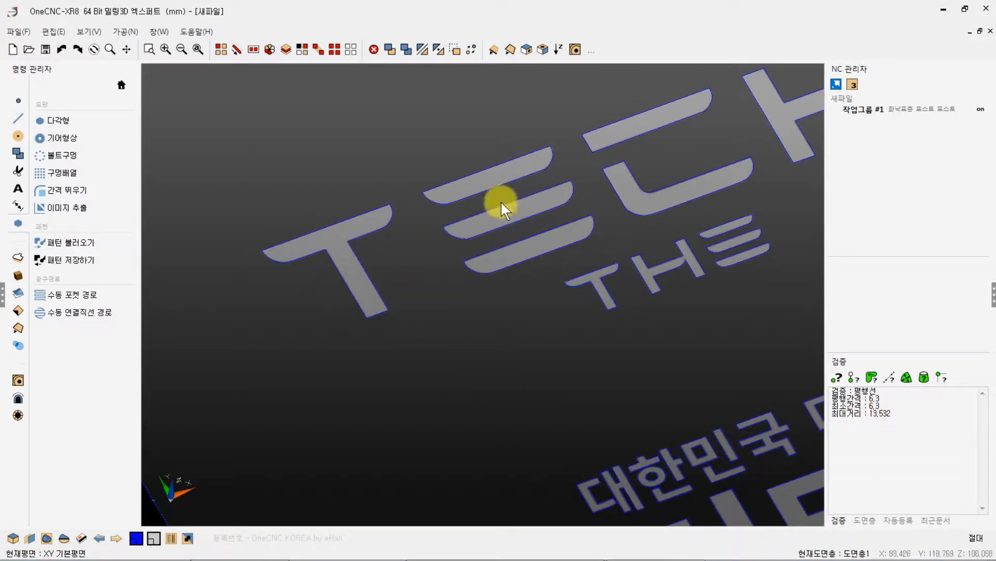
Examine up close how the extracted outline follows the rounded bar ends of the TECH lettering.
scroll(416, 267, down, 5)
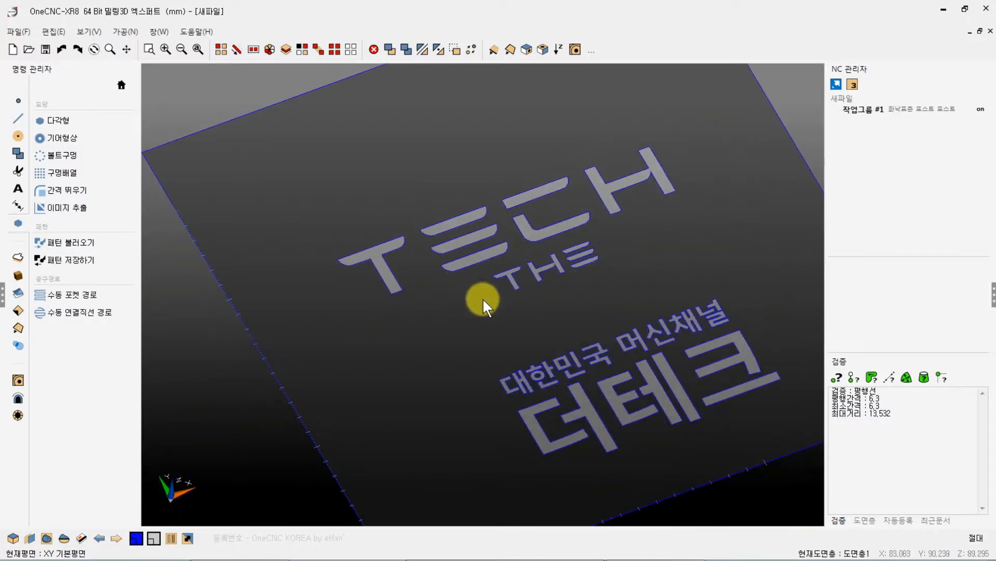
middle_drag(482, 298, 434, 233)
scroll(355, 214, up, 6)
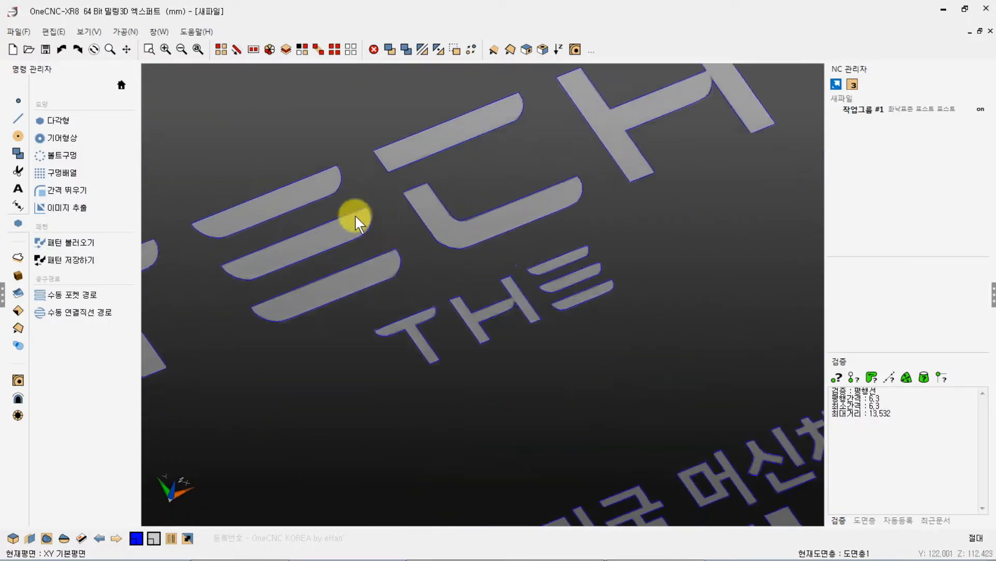
scroll(403, 226, up, 3)
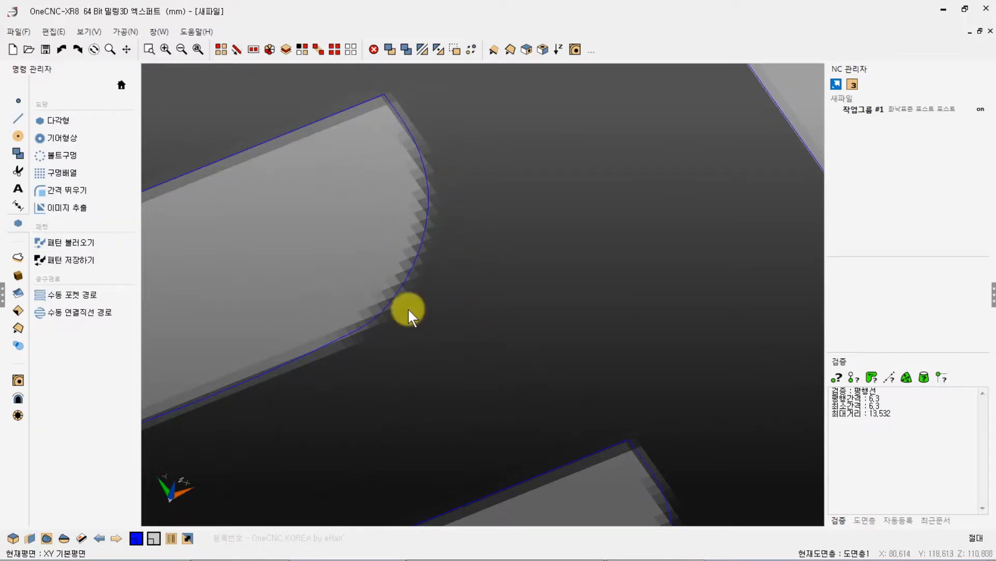
scroll(408, 308, down, 10)
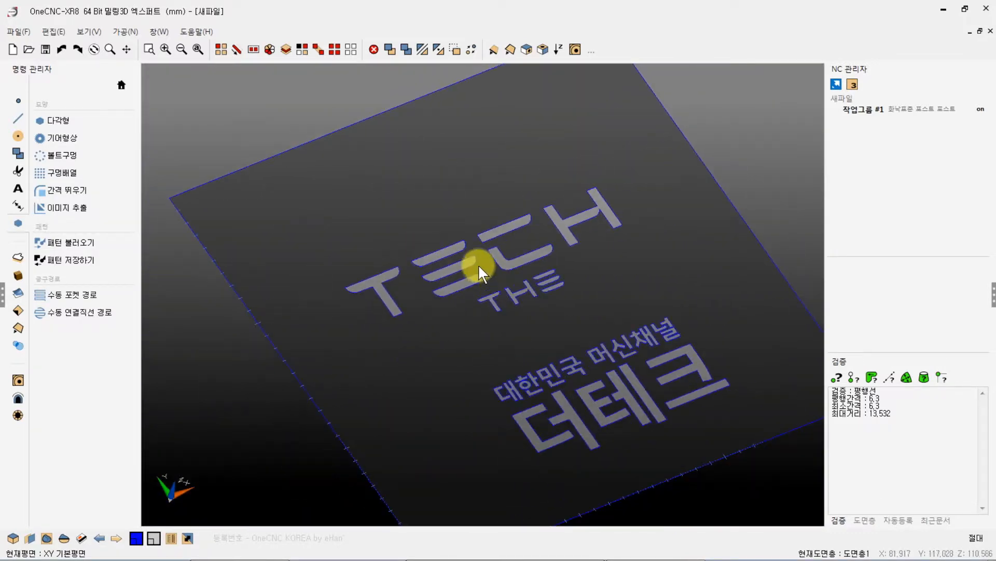
scroll(478, 264, down, 2)
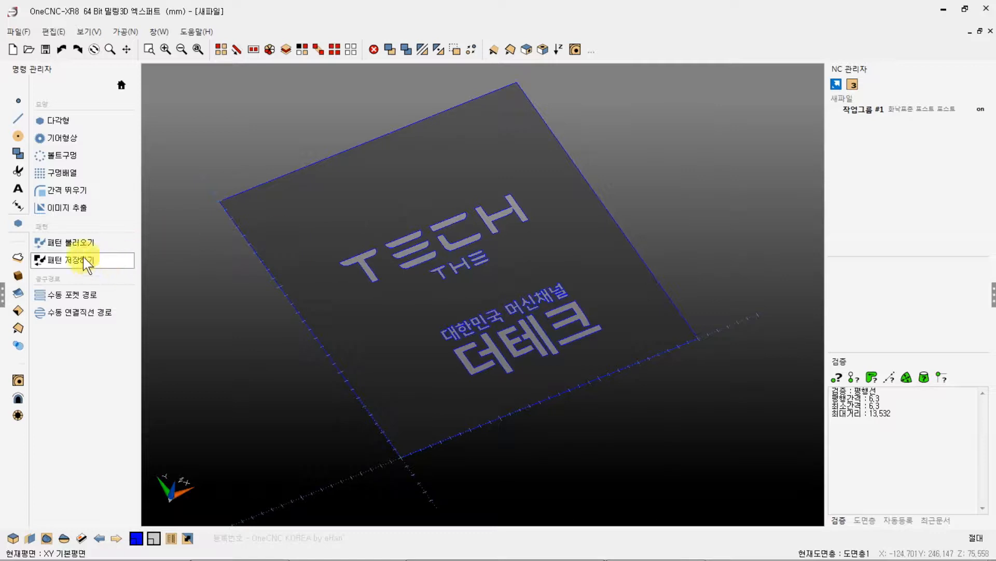
Turn off the display of the logo image in the workspace through the image outline extraction settings.
click(50, 208)
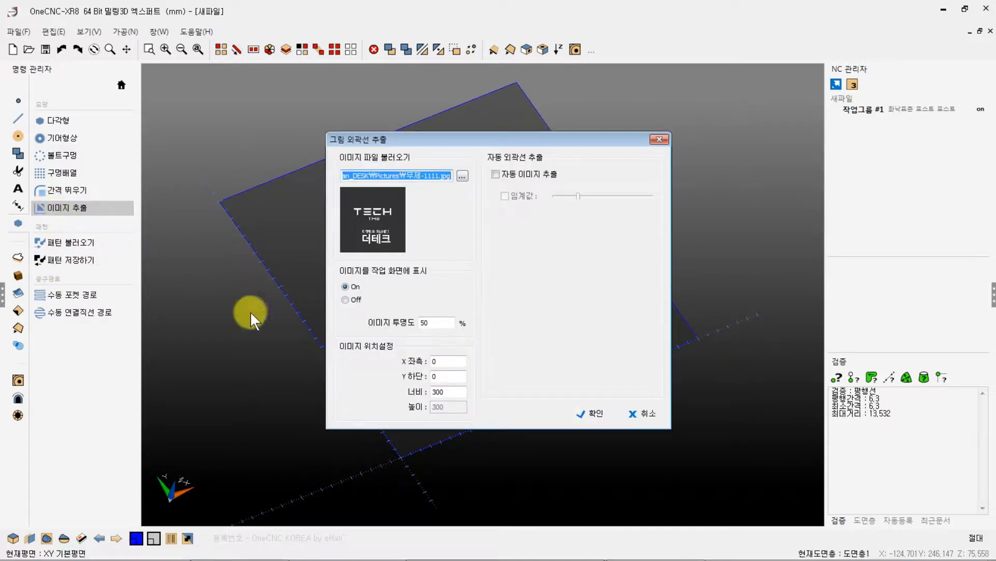
click(345, 300)
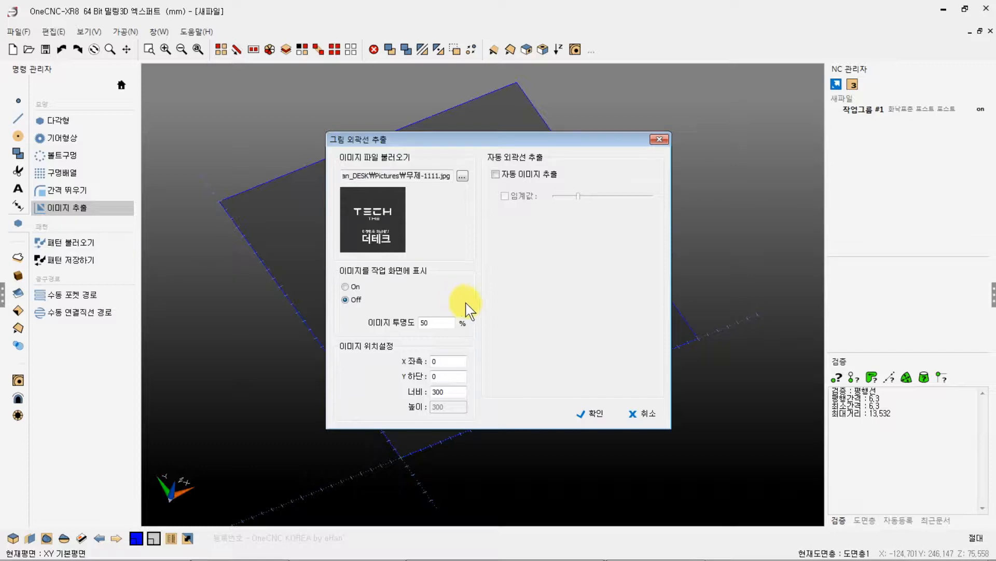
click(581, 414)
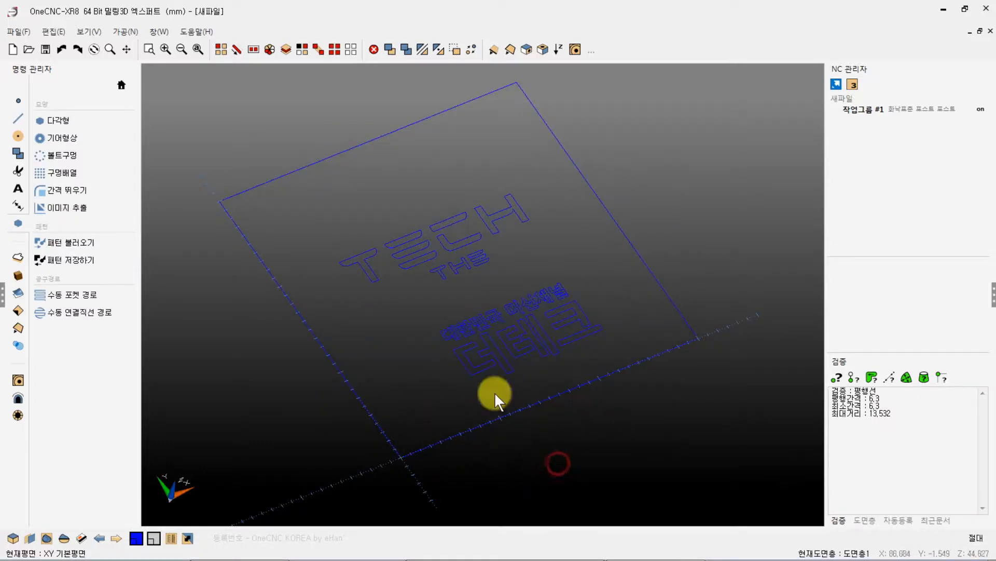
Examine the bare TECH and THE outlines up close, switching from the tilted view to a flat plan view.
scroll(424, 331, up, 5)
middle_drag(451, 208, 362, 278)
right_click(361, 278)
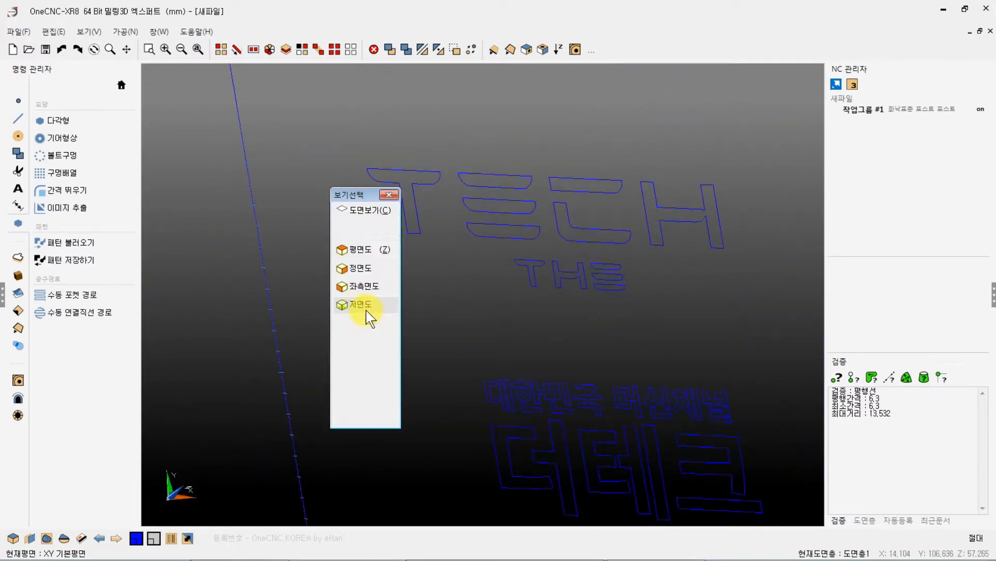
click(366, 310)
middle_drag(542, 322, 456, 315)
scroll(316, 221, up, 3)
middle_drag(387, 261, 469, 314)
scroll(543, 256, up, 2)
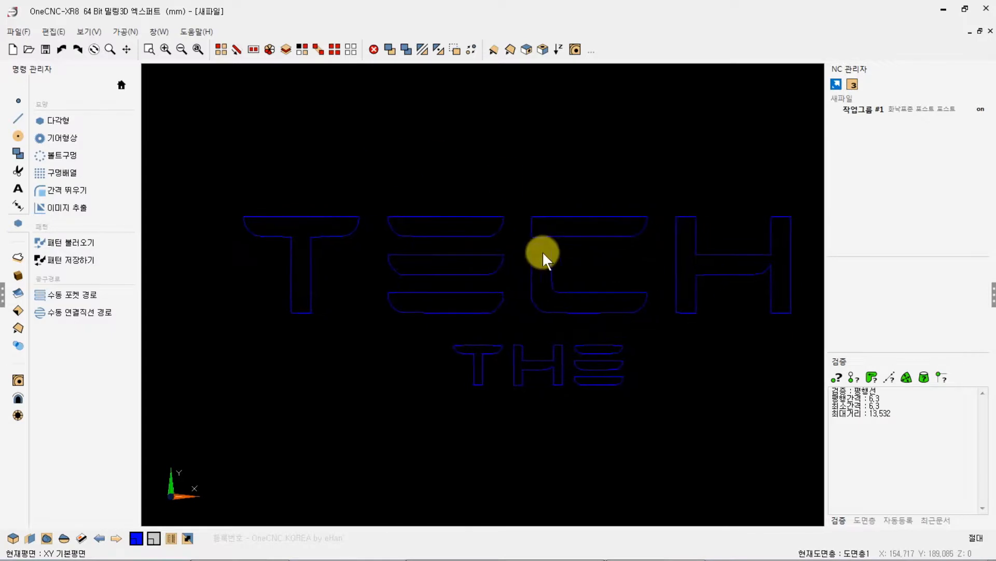
scroll(565, 272, down, 1)
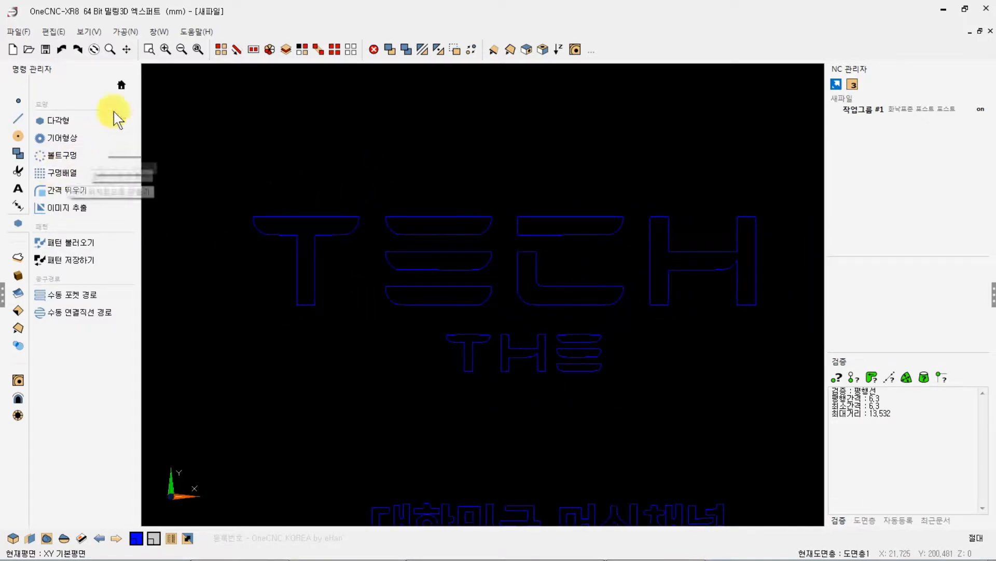
Open the 2D milling commands and bring the whole logo outline with its square frame into view.
click(120, 84)
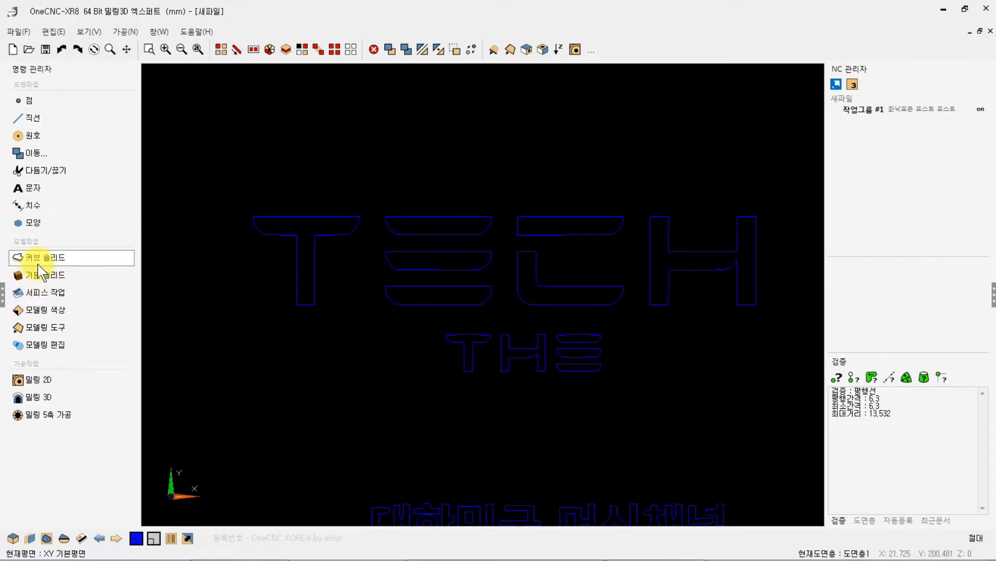
click(32, 385)
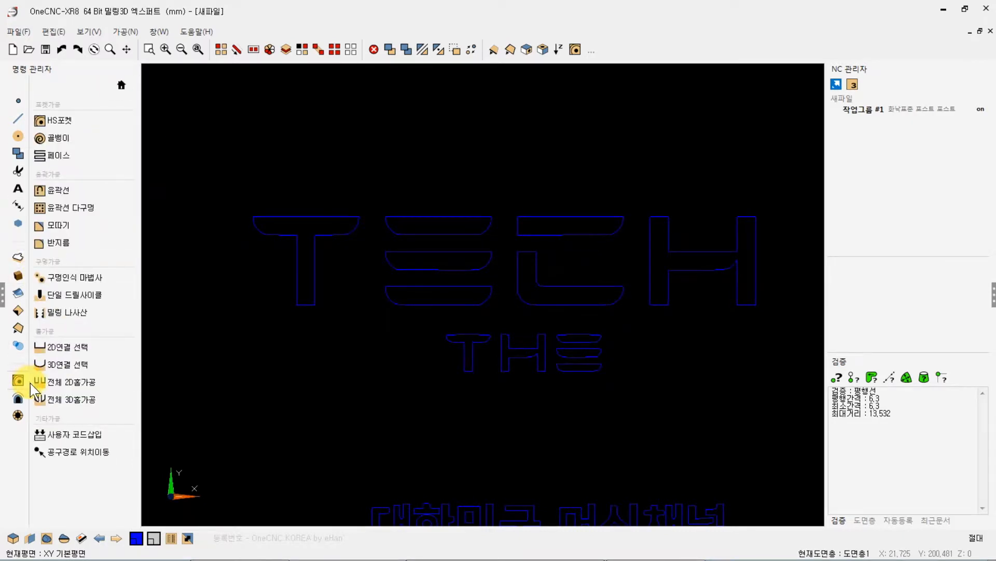
scroll(399, 370, down, 3)
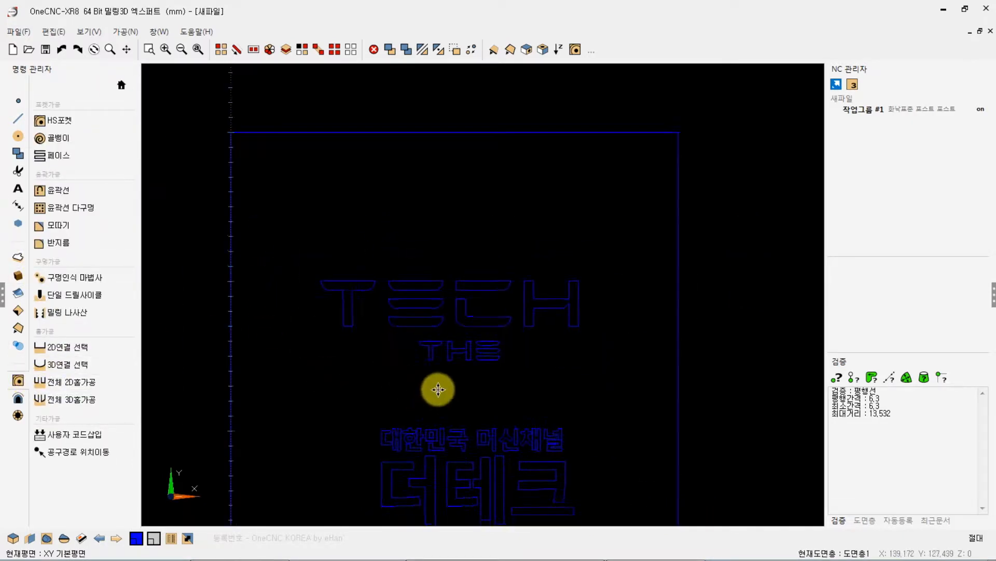
scroll(400, 316, down, 4)
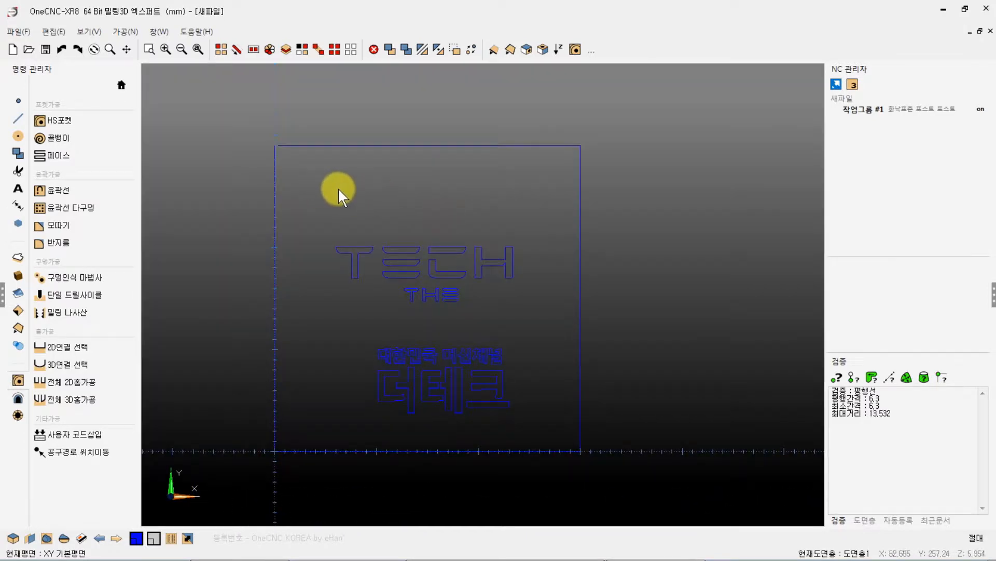
Chain-select the square frame around the logo lettering and hide it.
click(236, 49)
click(375, 145)
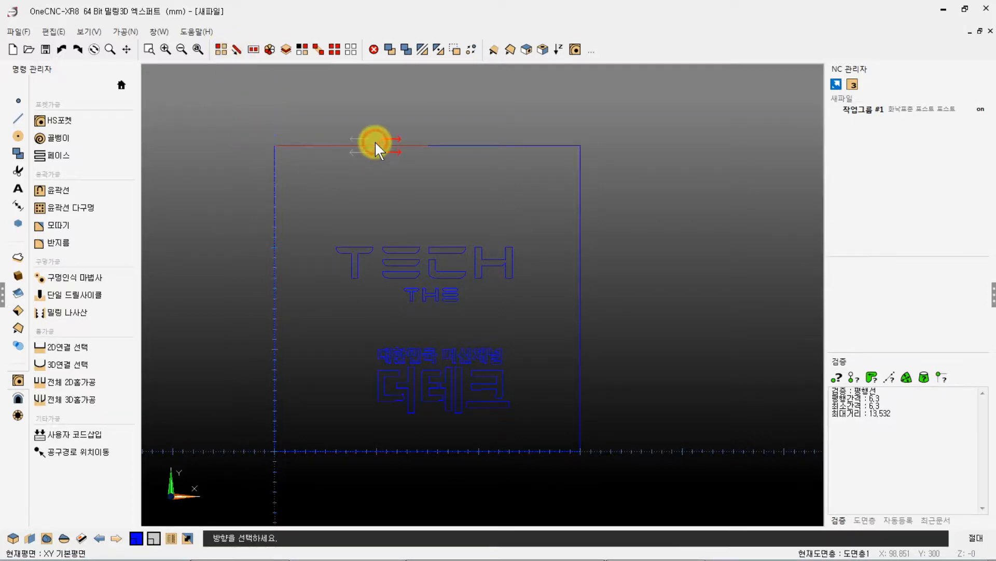
click(493, 139)
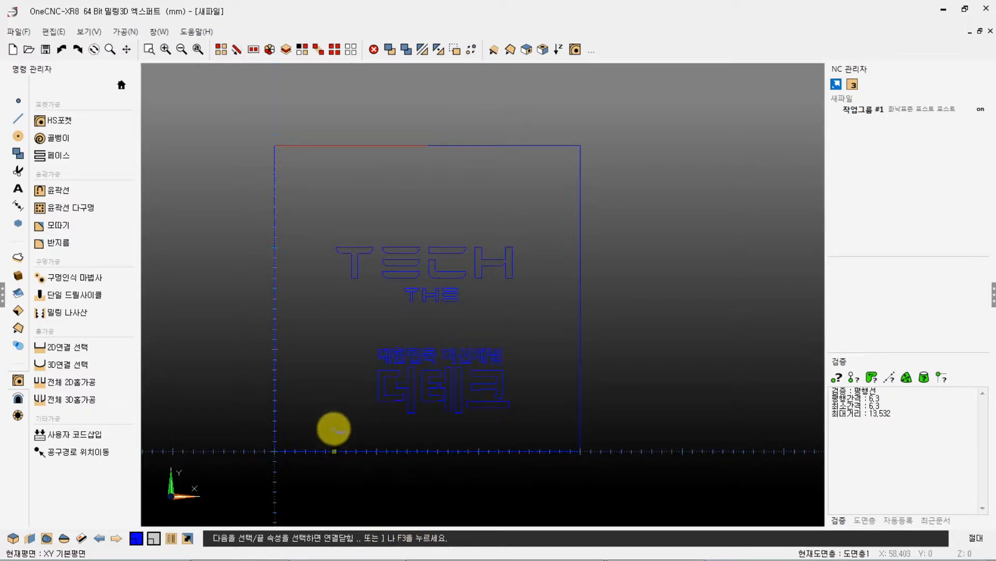
click(261, 165)
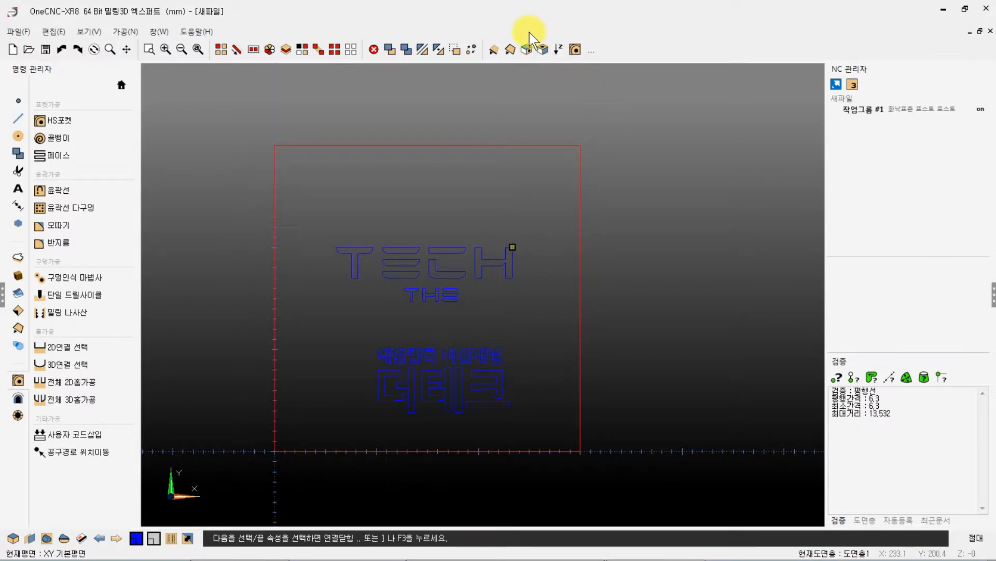
click(454, 49)
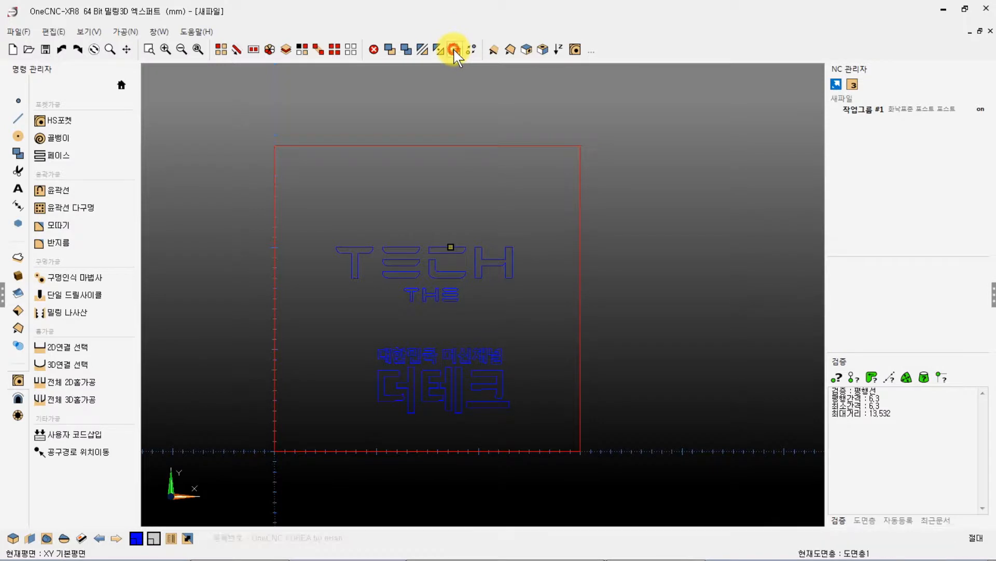
Bring the hidden square frame back through the visibility setting of layer 도면층1.
click(865, 520)
click(843, 386)
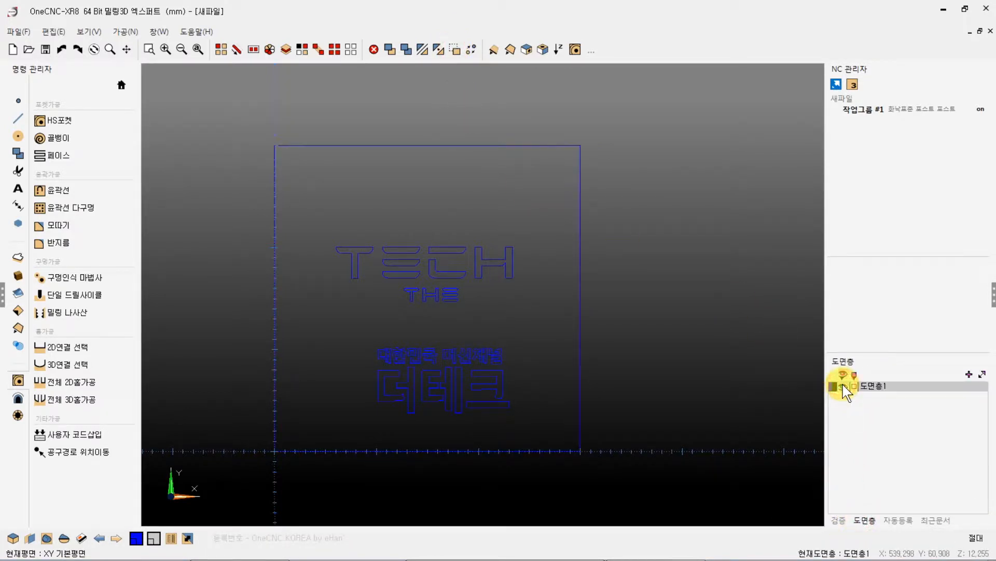
click(843, 386)
click(842, 386)
Chain-select the logo's outer square frame once more and hide it, leaving only the lettering.
click(236, 49)
click(370, 146)
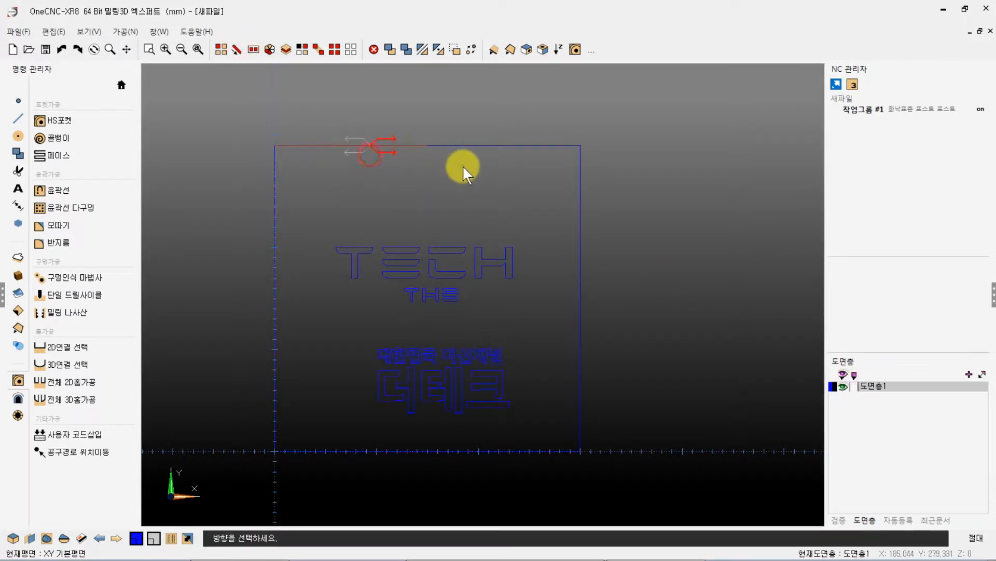
click(250, 192)
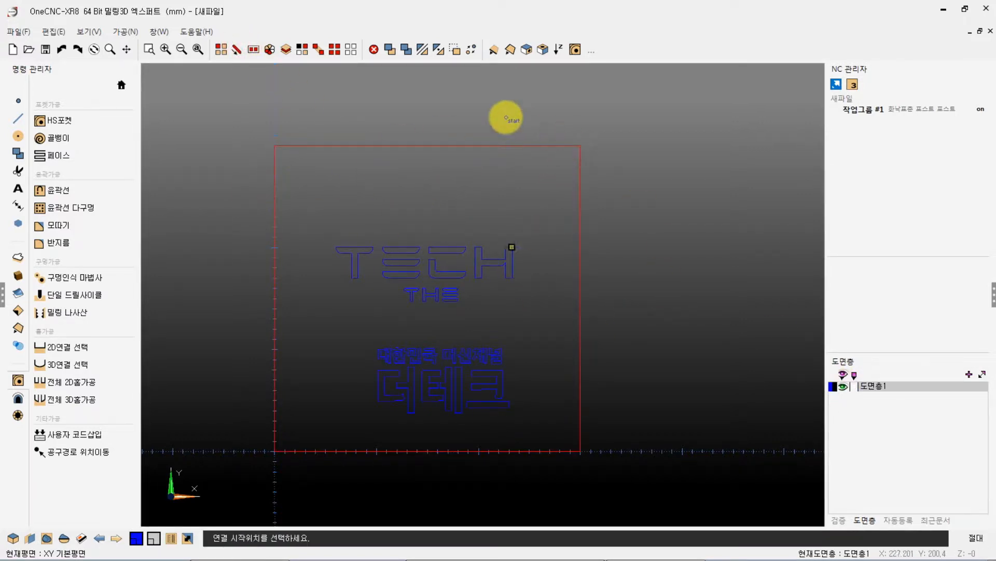
click(453, 49)
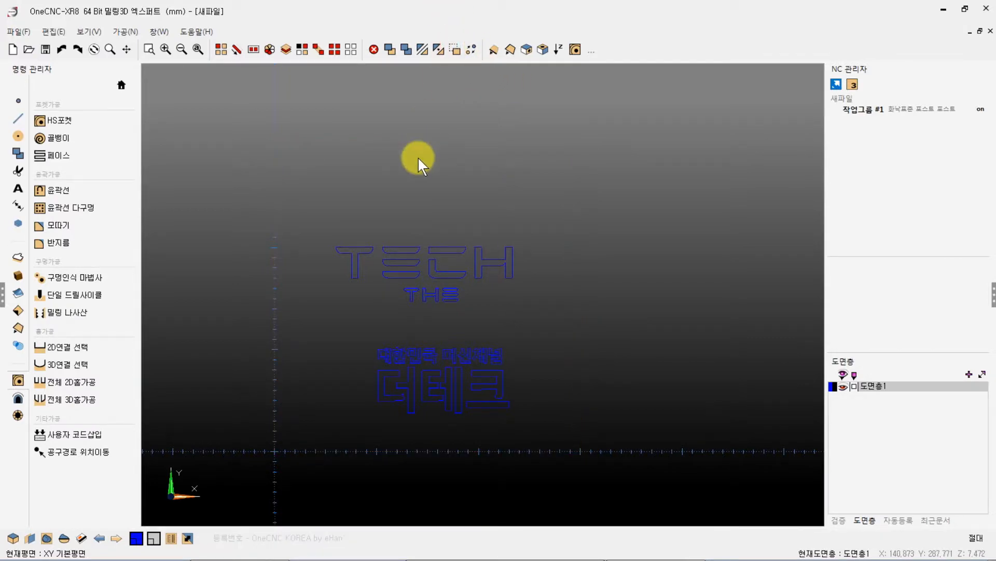
Examine the remaining lettering outlines from a tilted view, and return to the flat plan view of all the text.
scroll(408, 329, up, 2)
middle_drag(415, 326, 508, 238)
scroll(484, 290, up, 2)
scroll(489, 255, down, 4)
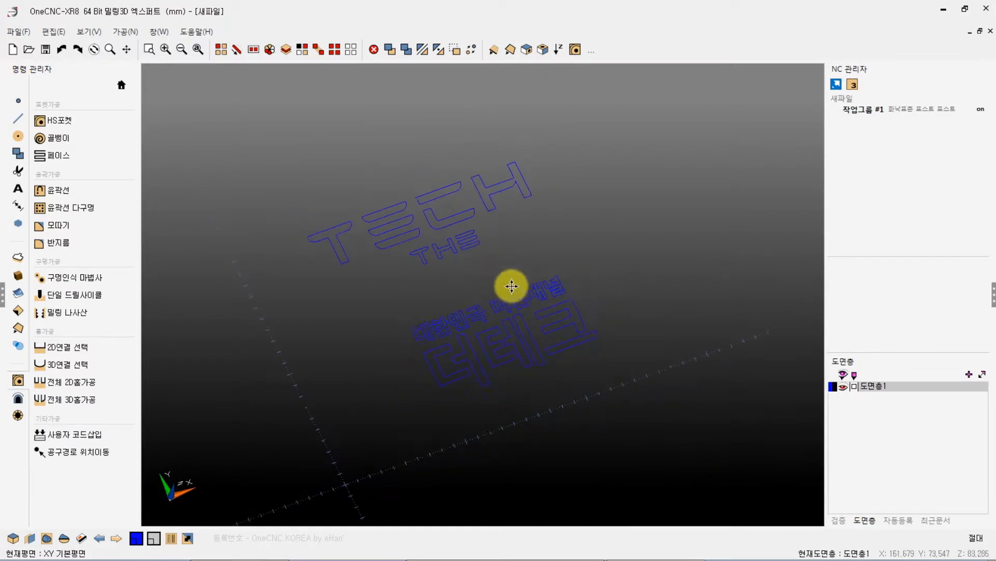
scroll(453, 286, up, 2)
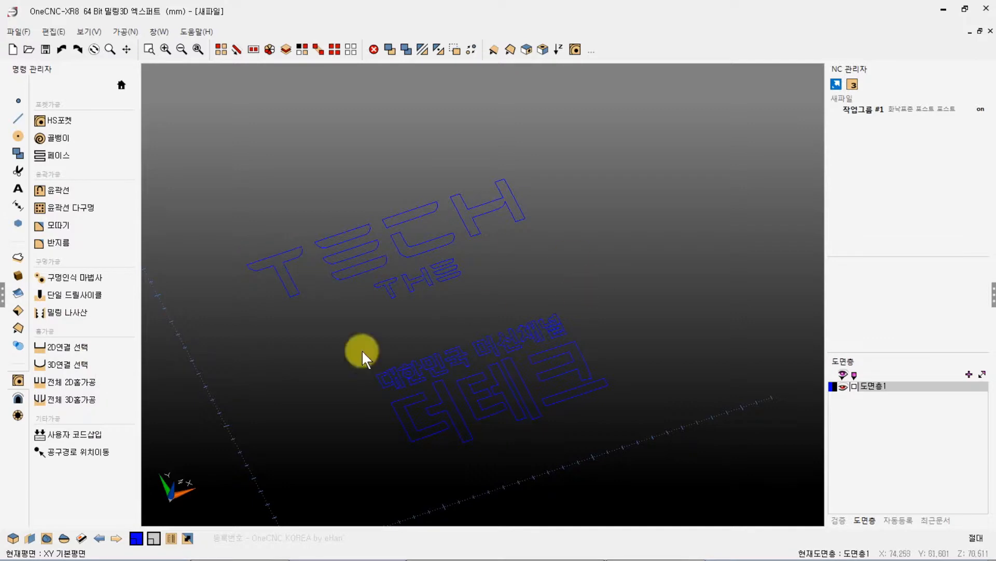
scroll(407, 320, up, 2)
scroll(408, 322, down, 2)
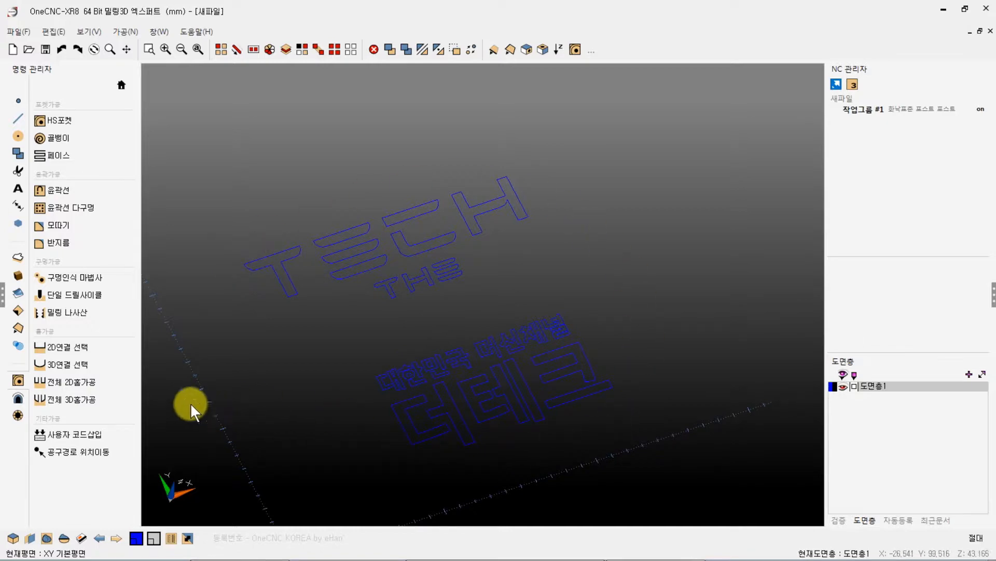
scroll(366, 320, down, 2)
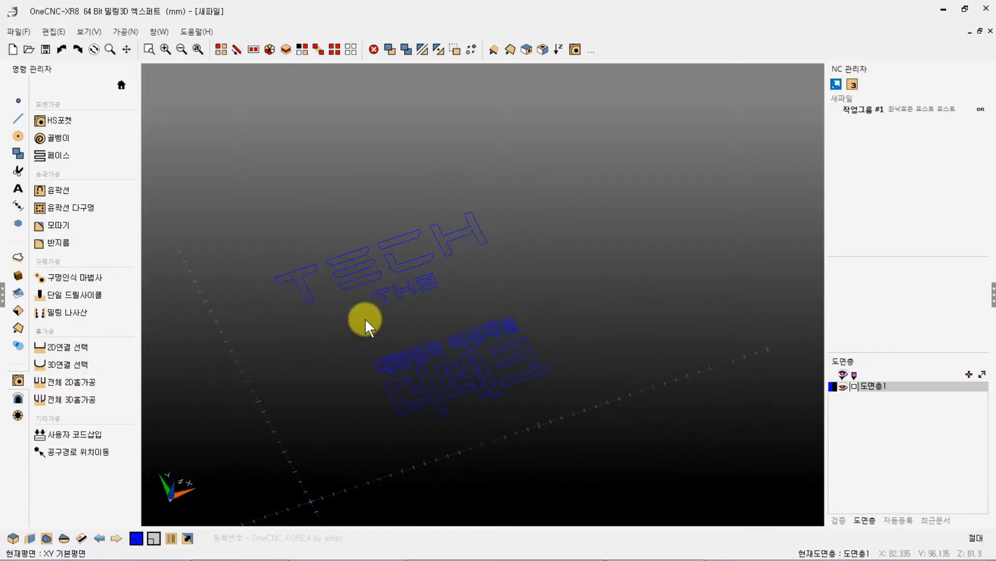
right_click(366, 320)
click(360, 260)
right_click(356, 293)
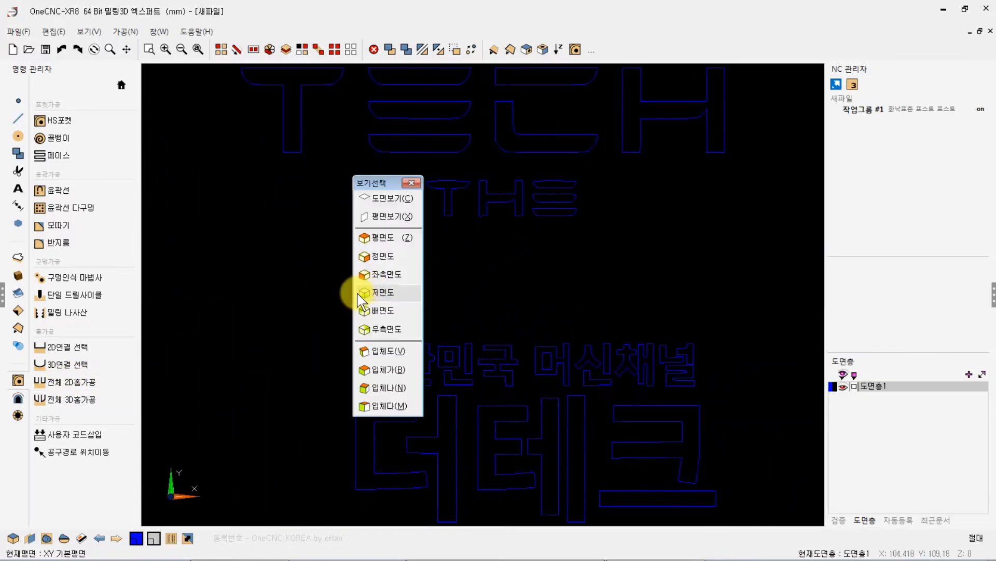
click(580, 270)
scroll(540, 289, down, 4)
middle_drag(529, 294, 504, 291)
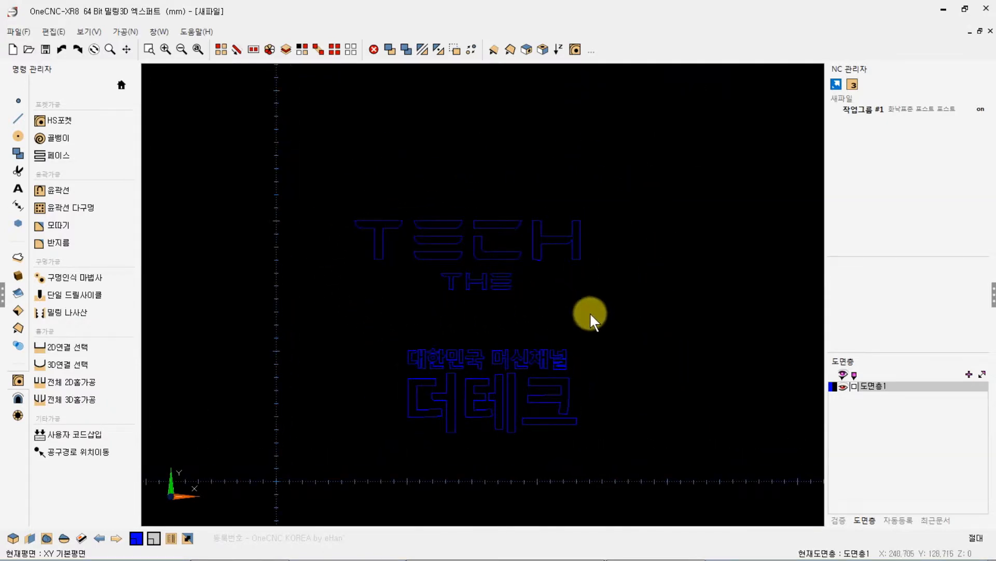
Select the TECH and THE outlines with an area selection, and clear the selection again.
click(253, 49)
click(311, 154)
drag(627, 305, 627, 306)
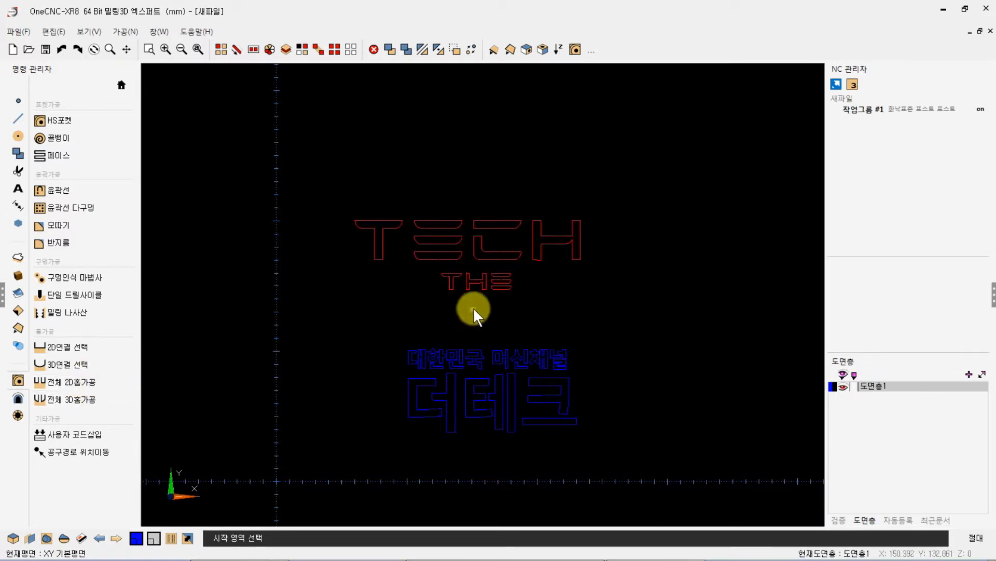
click(524, 298)
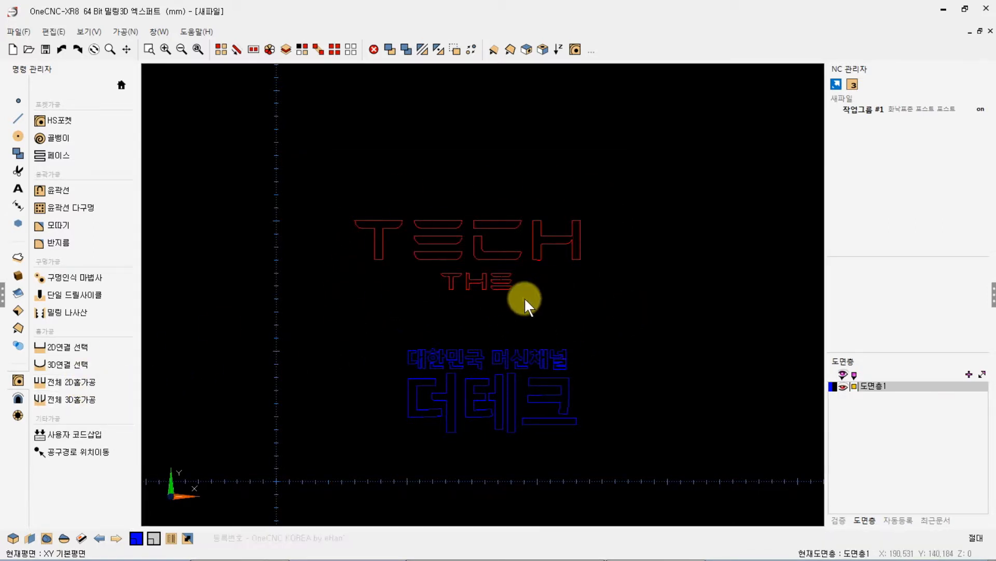
click(352, 49)
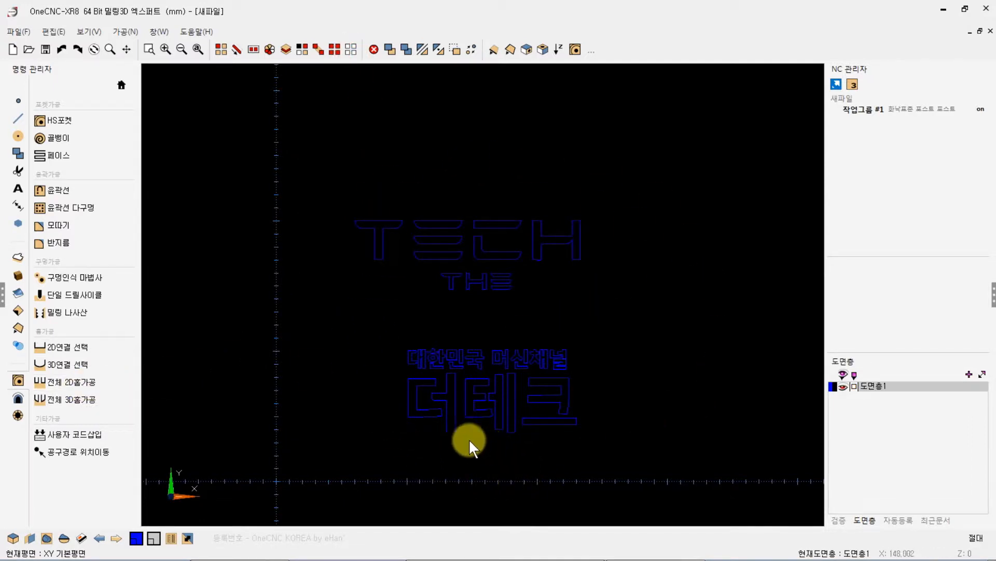
Start a whole 2D groove operation (전체 2D홈가공) and choose the 6 MM 60DEG ENGRAVER as its tool.
click(76, 384)
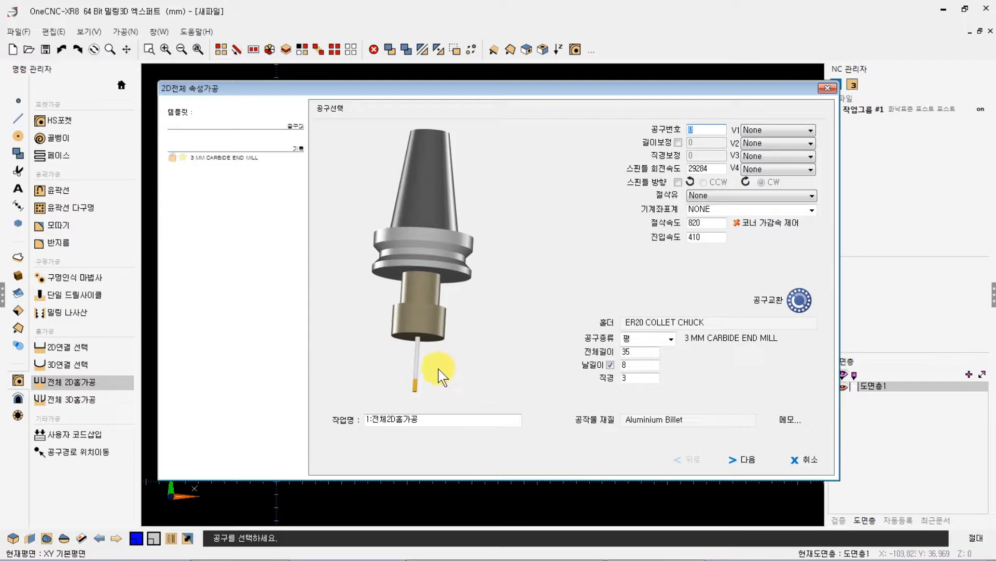
click(424, 379)
click(188, 96)
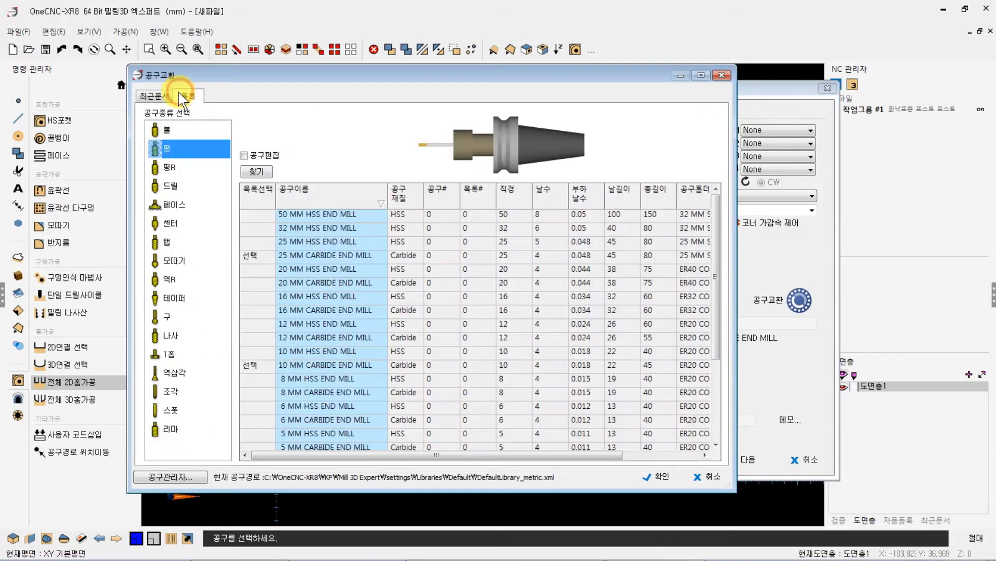
click(167, 391)
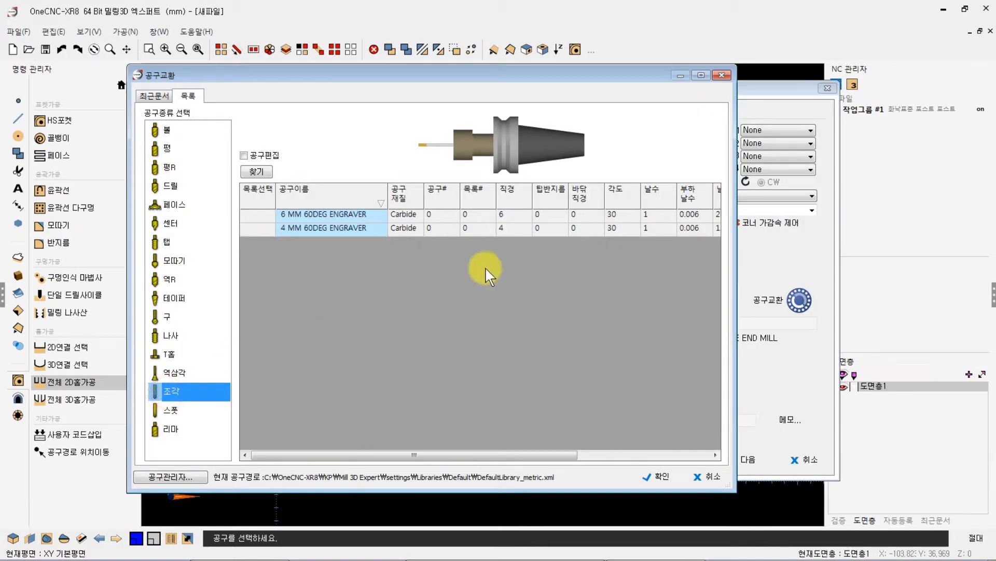
click(501, 219)
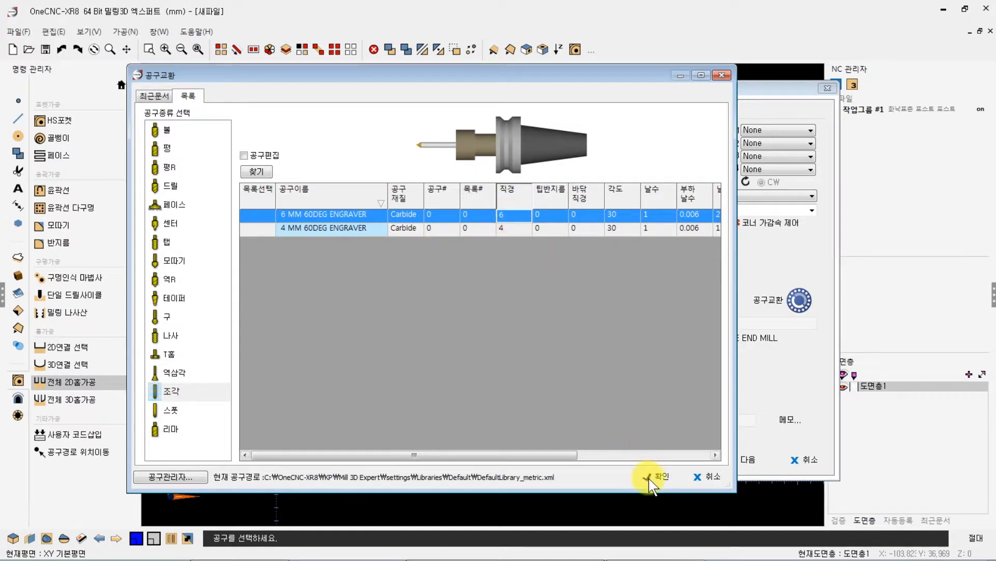
click(648, 476)
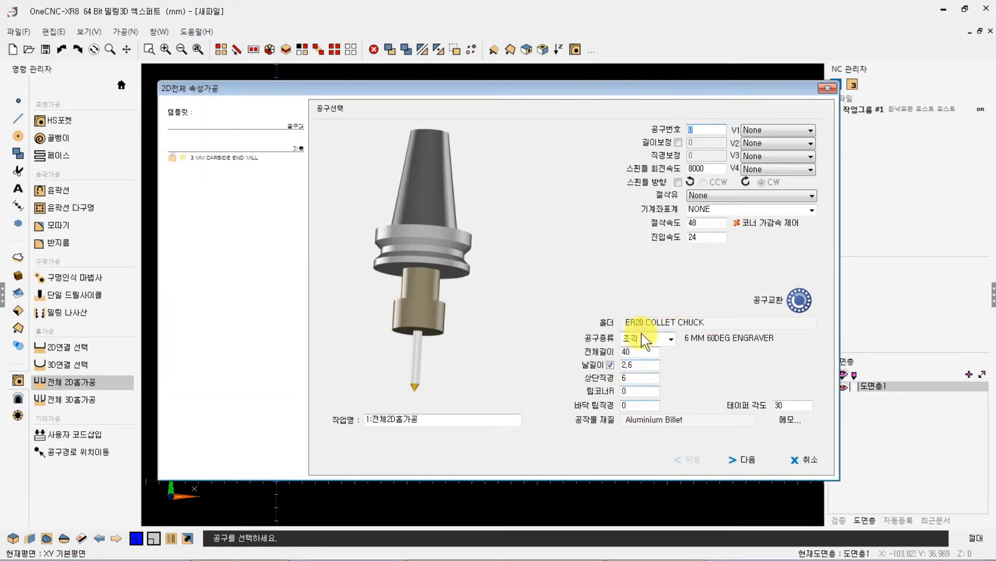
Use a Z machining depth of -1 with the entry method set to none (없음), and generate the groove toolpath.
click(741, 460)
click(781, 216)
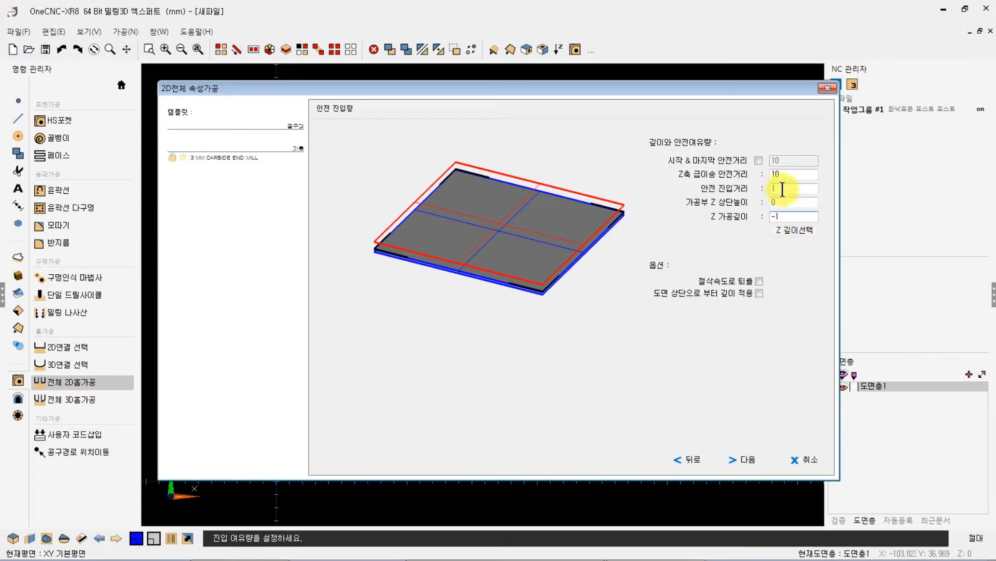
click(742, 459)
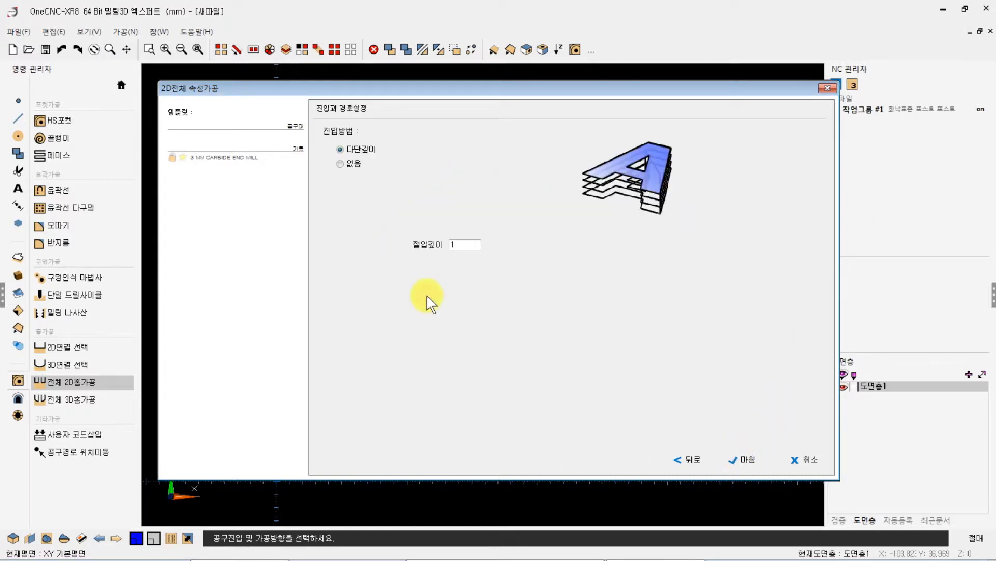
click(340, 164)
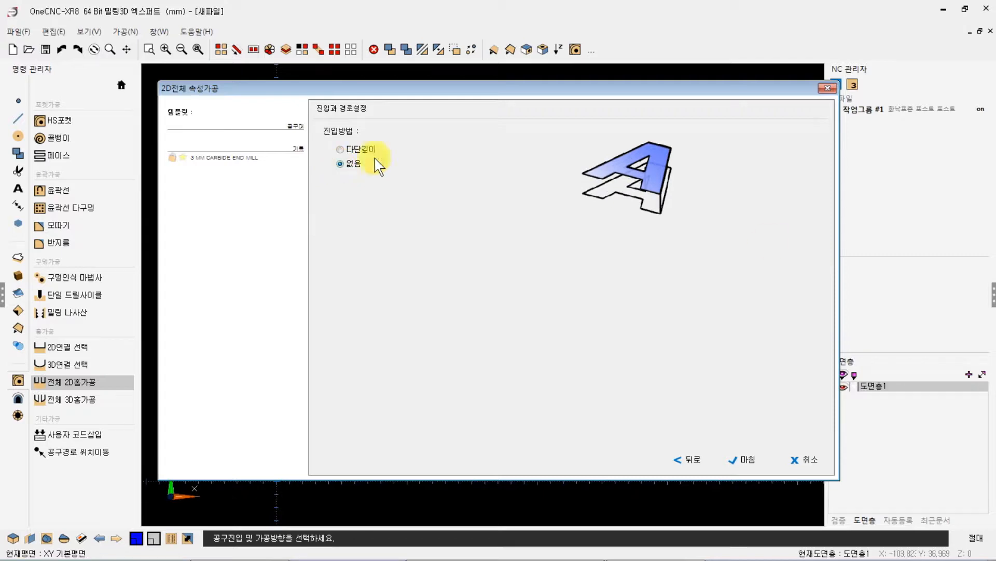
click(743, 459)
Start the NC simulation of the groove operation using box stock automatically sized with a value of 10.
middle_drag(545, 356, 726, 212)
click(883, 123)
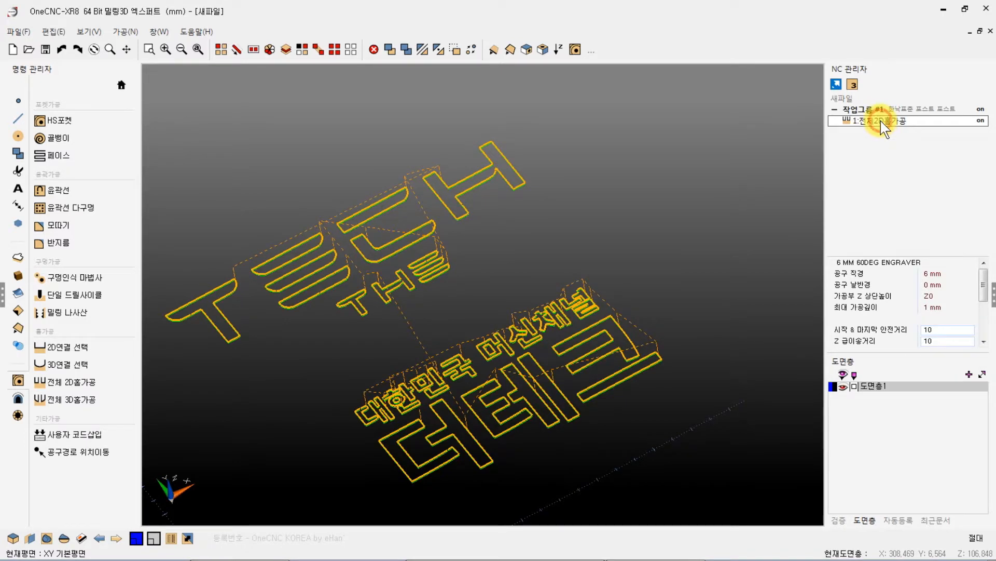
double_click(880, 121)
click(331, 166)
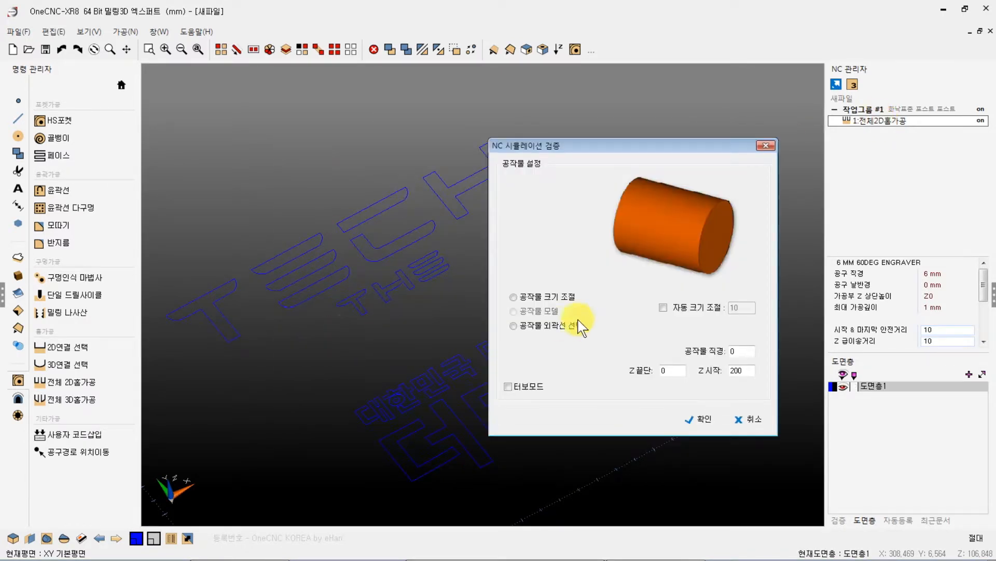
click(535, 296)
click(695, 307)
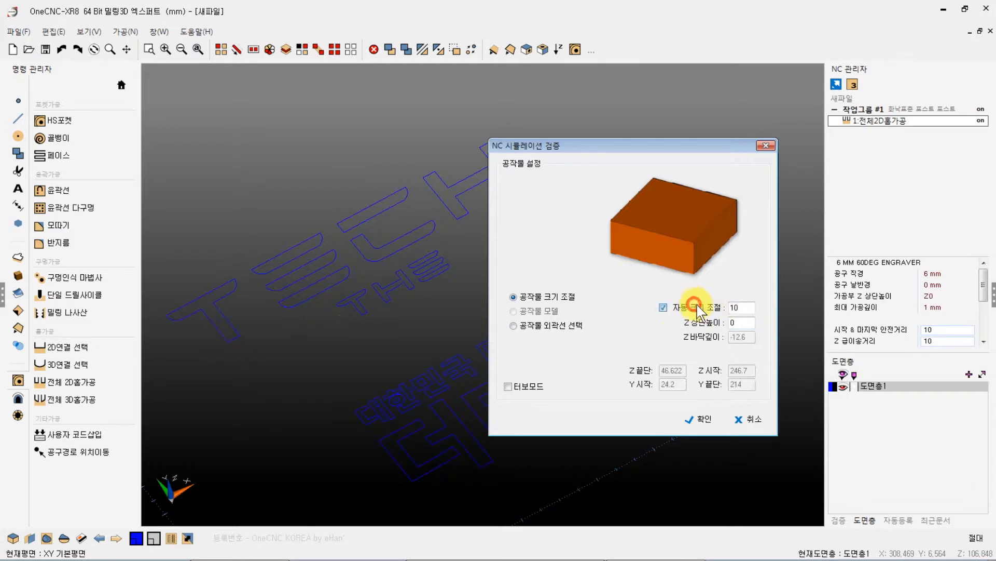
drag(747, 308, 707, 306)
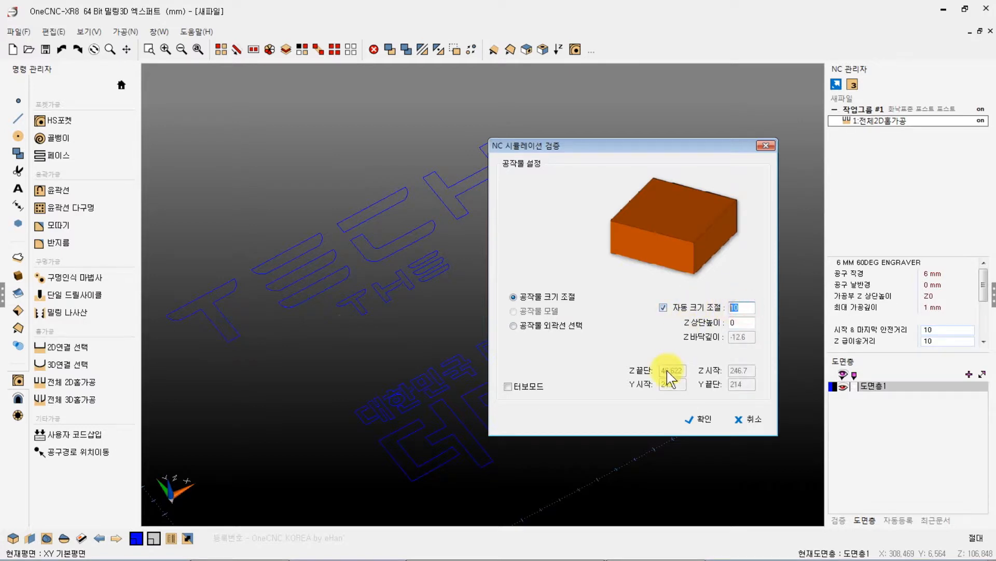
click(700, 419)
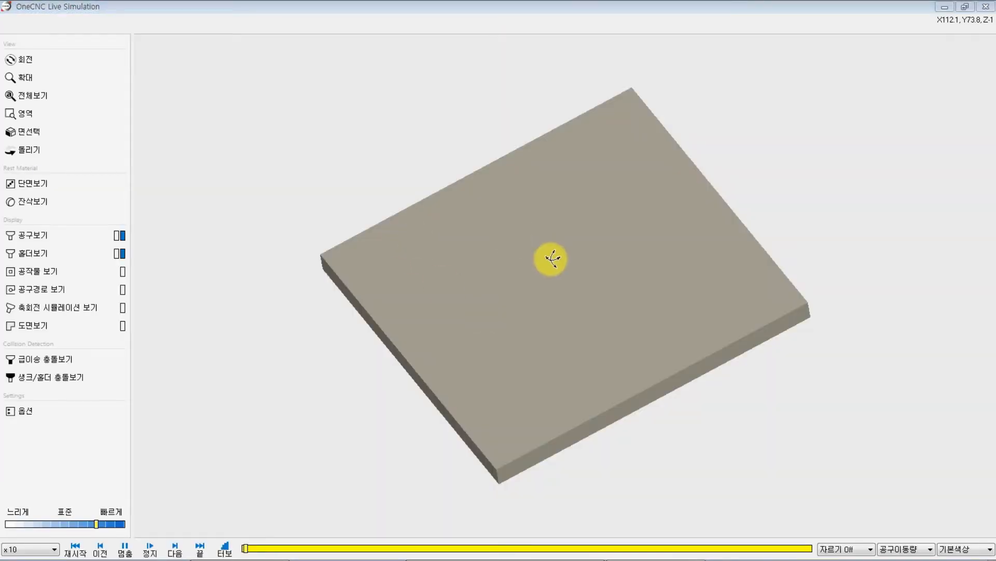
Inspect the simulated groove engraving up close, review the stock settings without changing them, and close the simulation.
middle_drag(623, 297, 537, 301)
drag(553, 295, 573, 263)
scroll(506, 311, up, 3)
middle_drag(508, 313, 612, 280)
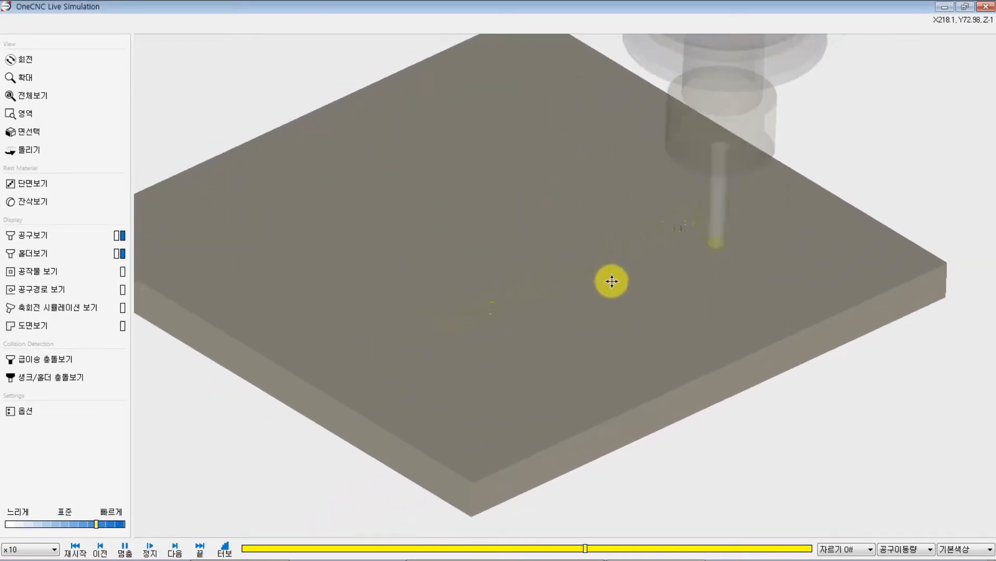
click(19, 411)
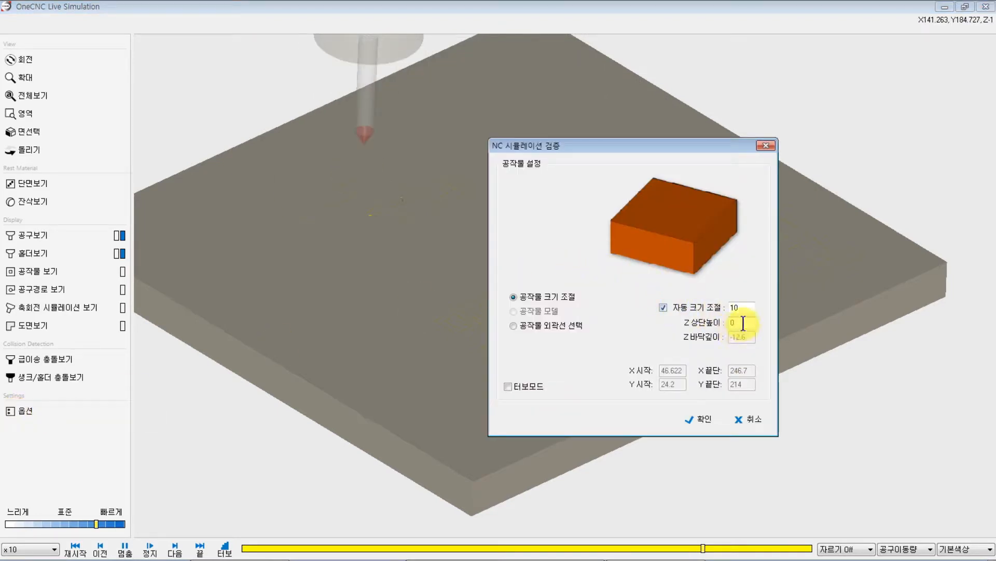
click(726, 324)
click(752, 418)
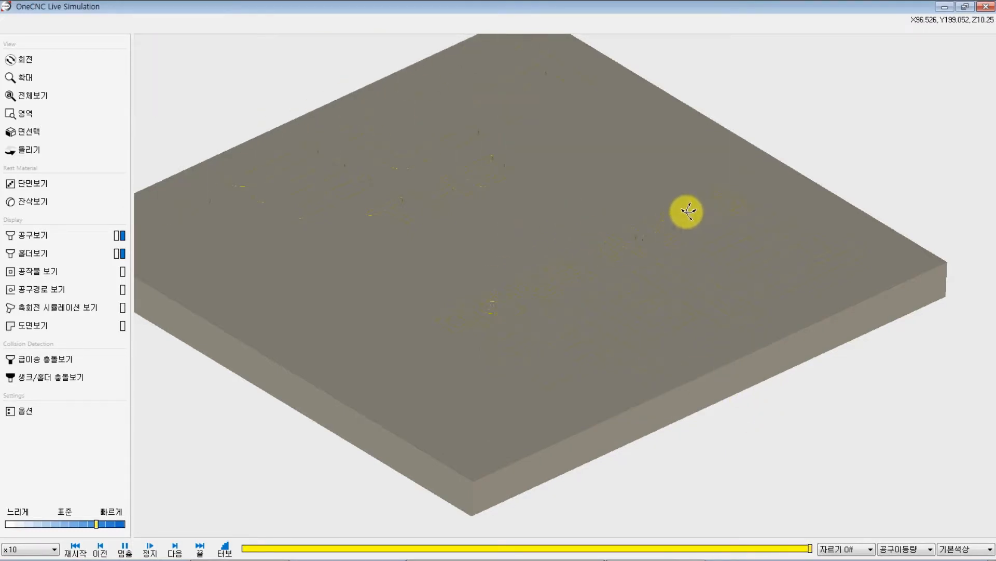
click(985, 7)
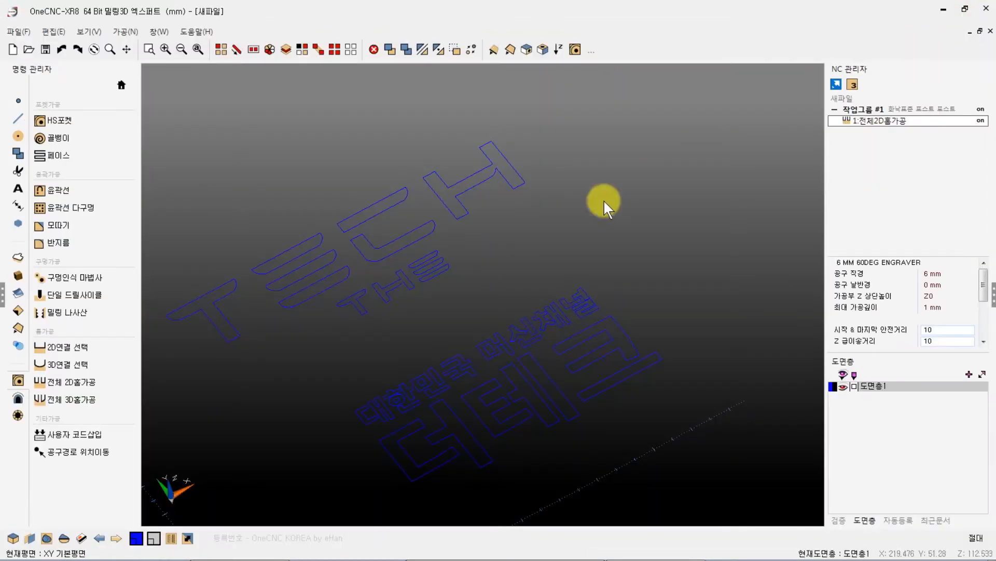
Show the drawing from the top and select the TECH and THE outlines with an area selection.
scroll(668, 212, down, 2)
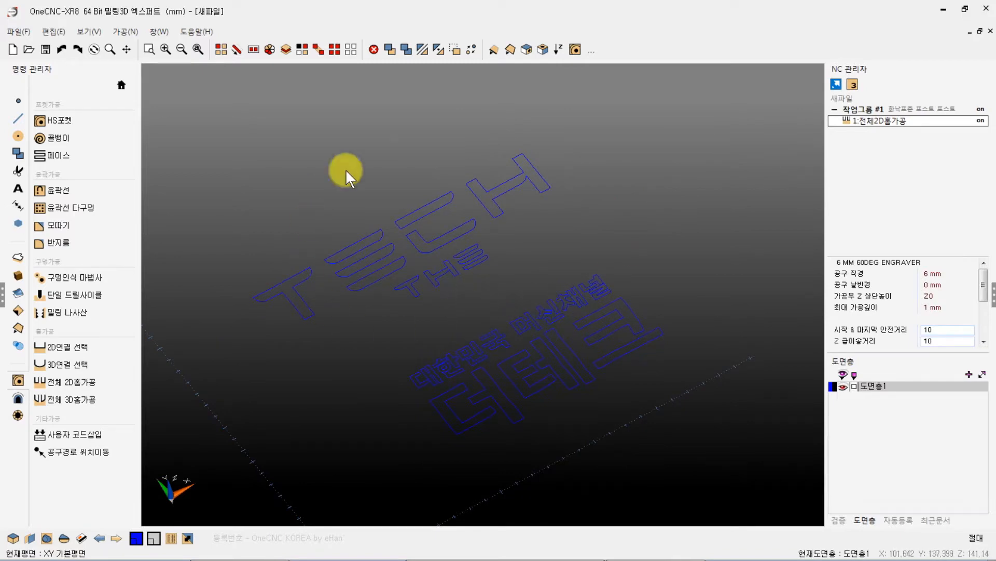
key(t)
scroll(385, 273, up, 5)
scroll(385, 273, down, 5)
middle_drag(467, 270, 450, 345)
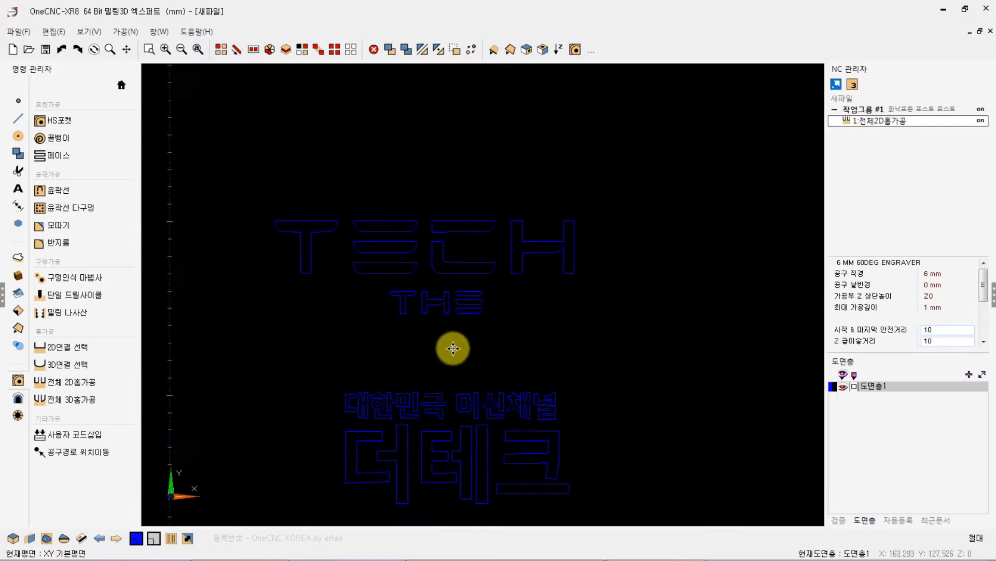
scroll(377, 257, up, 2)
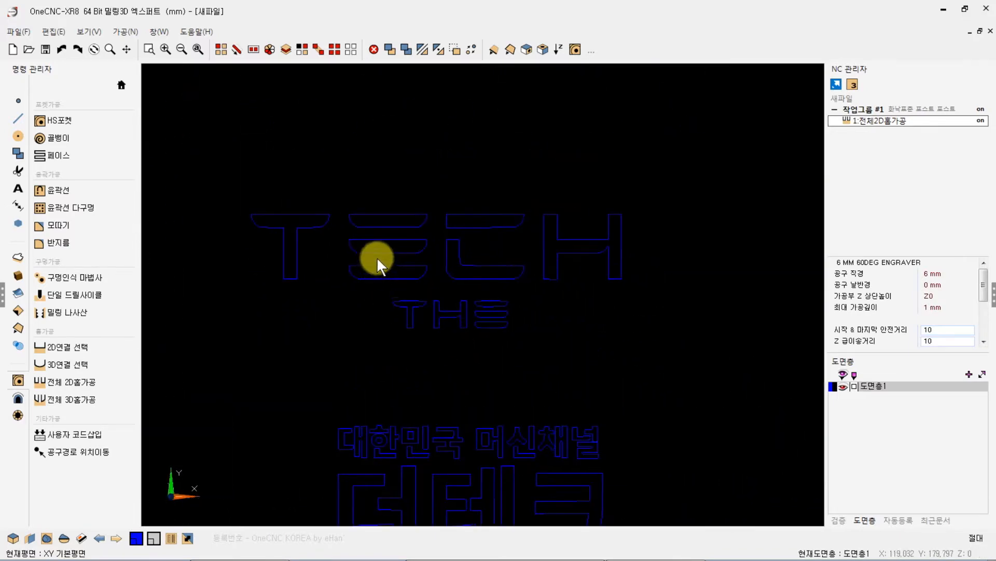
click(254, 49)
click(225, 142)
click(660, 347)
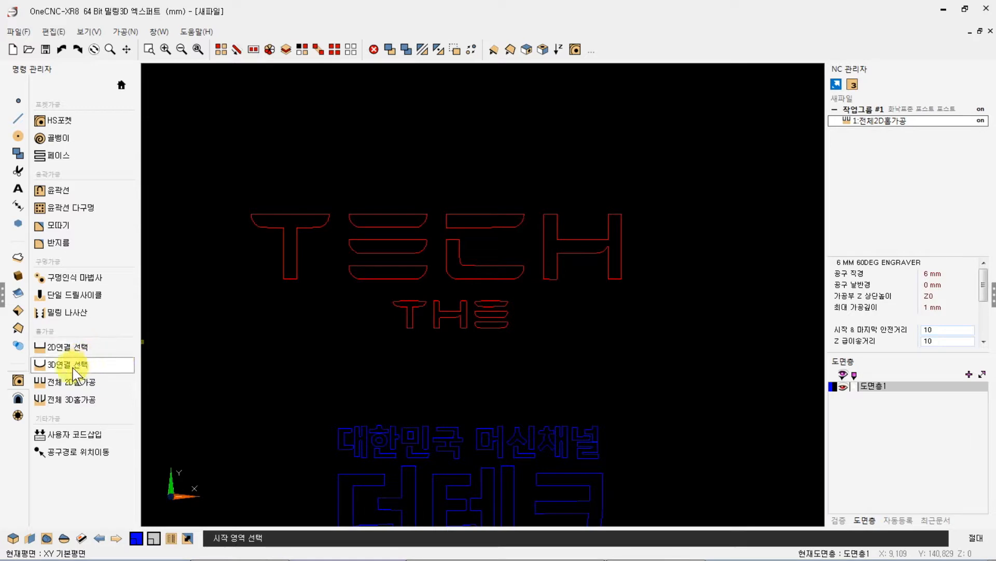
Generate a second whole 2D groove operation (전체 2D홈가공) with the 6 MM 60DEG ENGRAVER and a Z machining depth of -2.
click(65, 382)
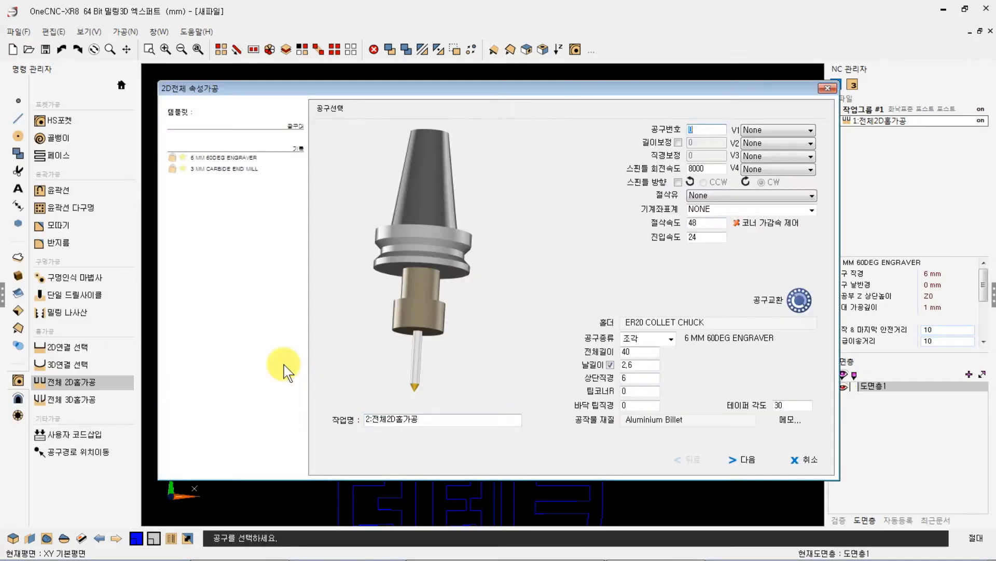
click(733, 460)
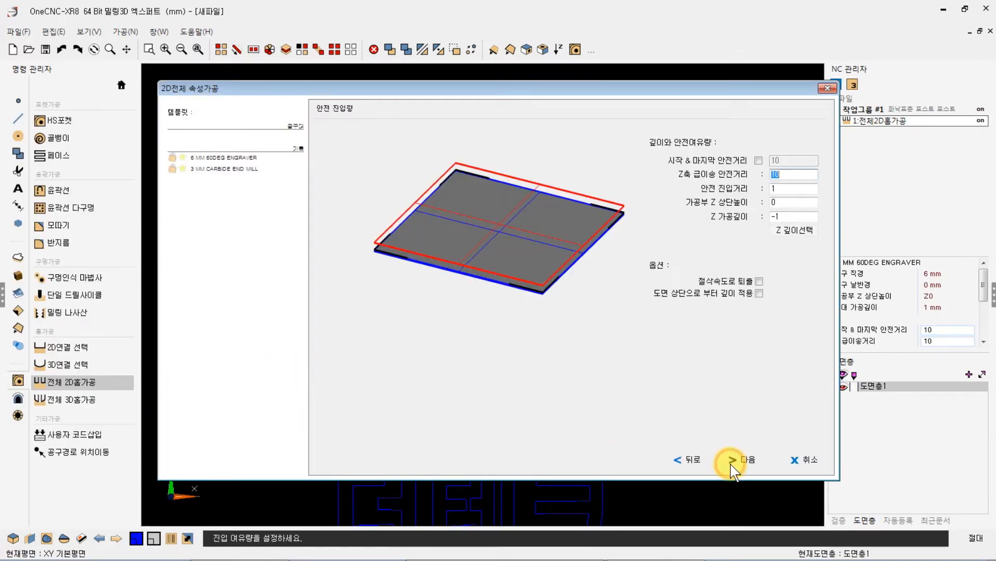
click(788, 216)
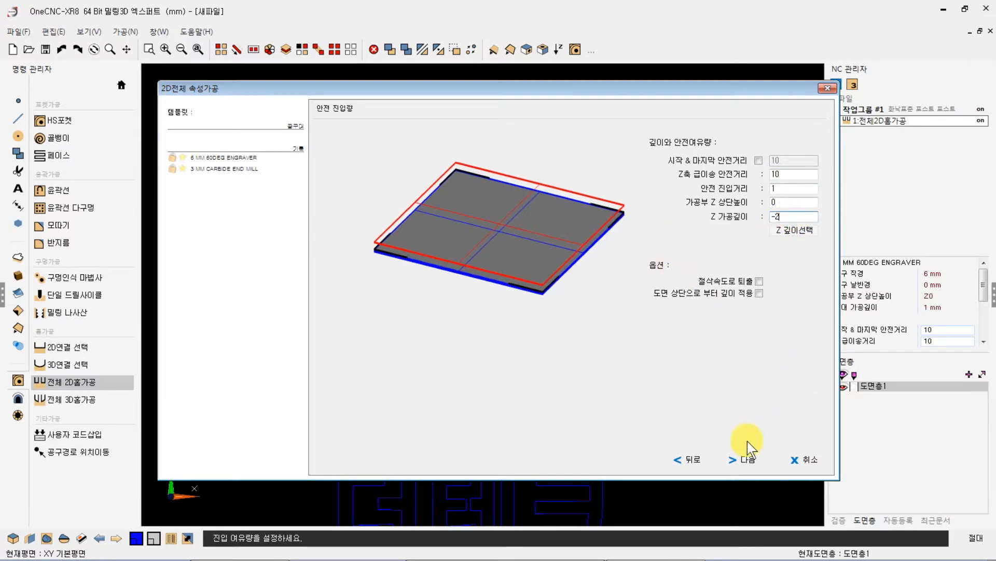
click(739, 464)
click(739, 463)
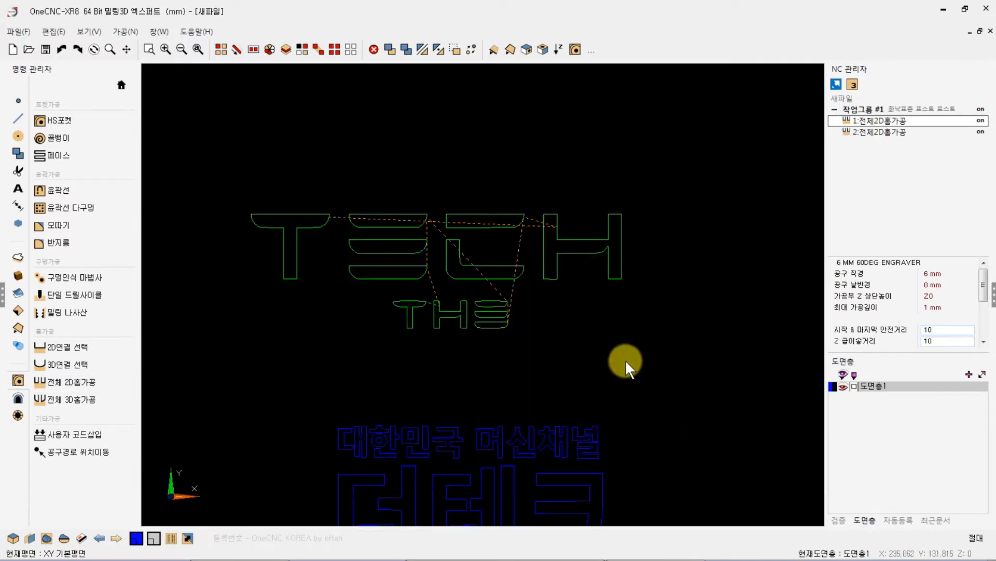
Simulate the second groove operation (2:전체2D홈가공), examine the engraved TECH and THE lettering, and close the simulation.
middle_drag(625, 360, 663, 280)
click(867, 132)
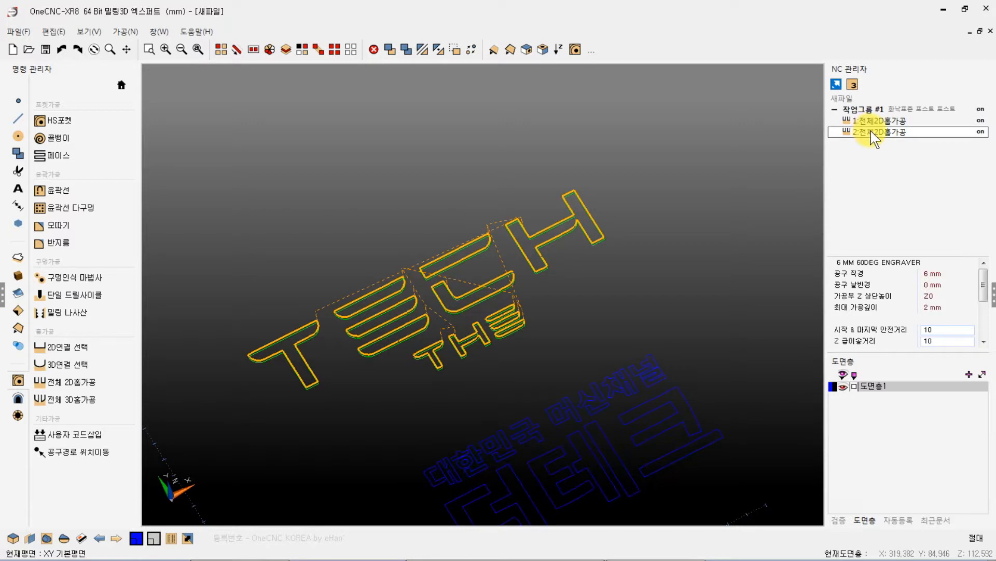
double_click(870, 133)
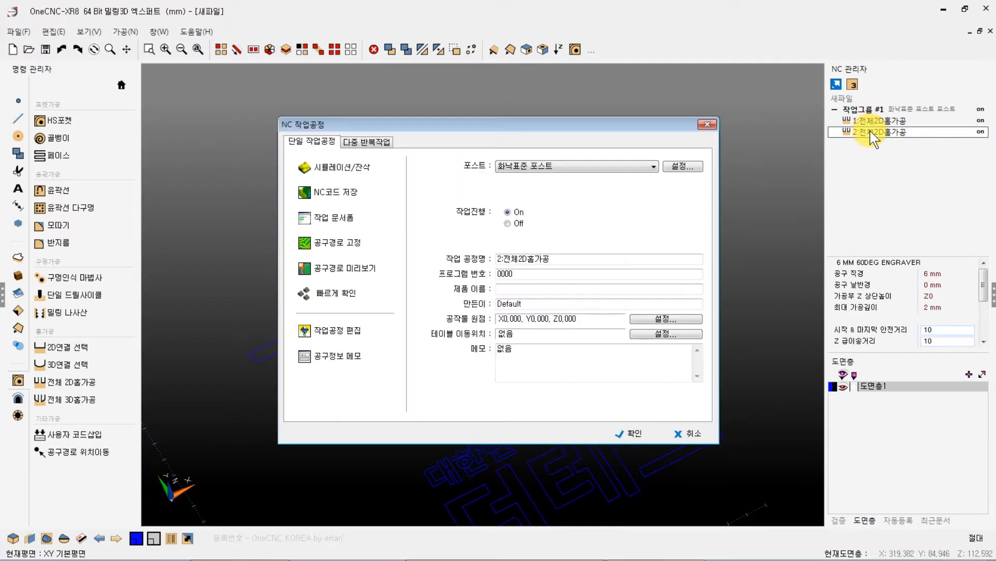
click(330, 174)
click(698, 419)
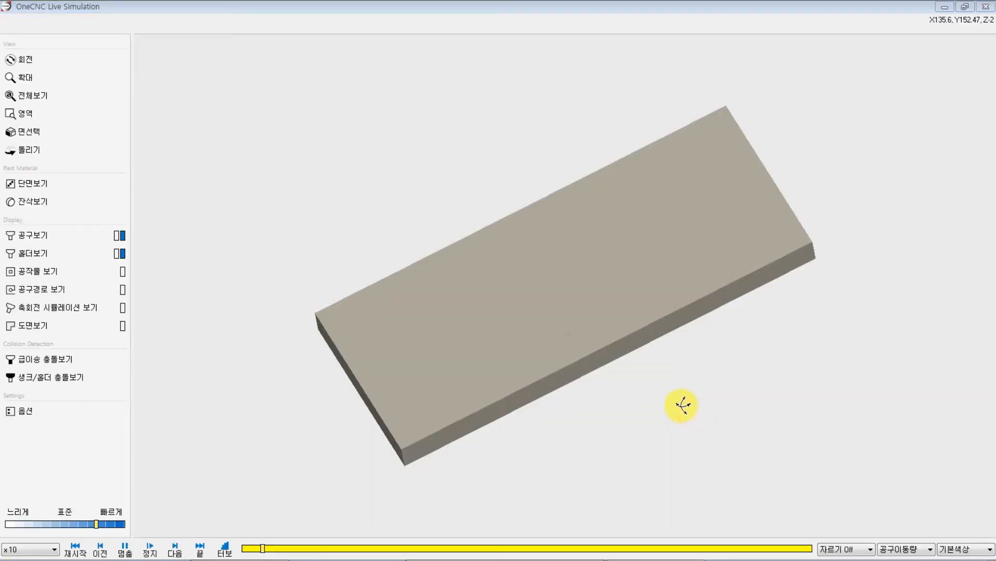
middle_drag(603, 343, 577, 329)
drag(576, 329, 623, 271)
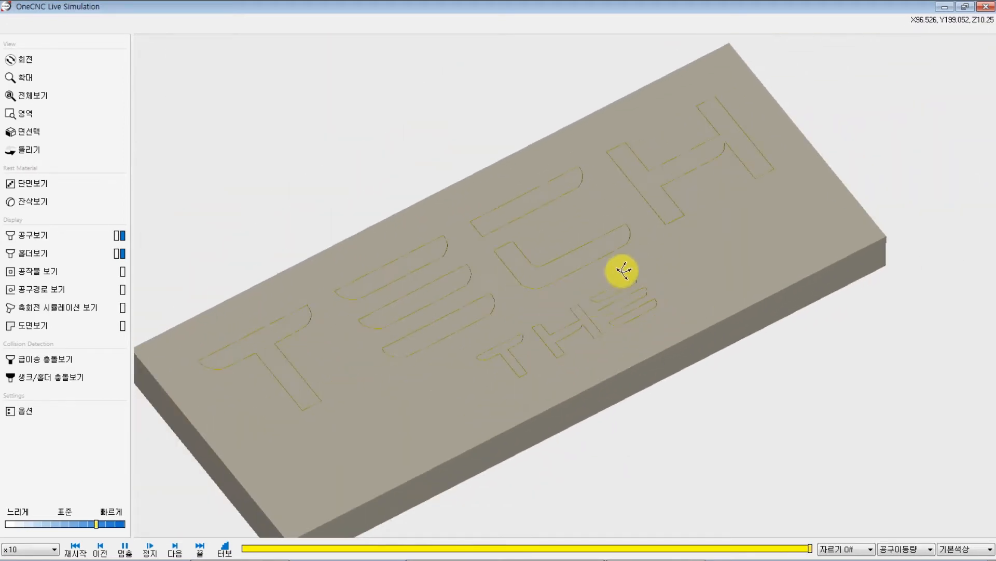
click(985, 6)
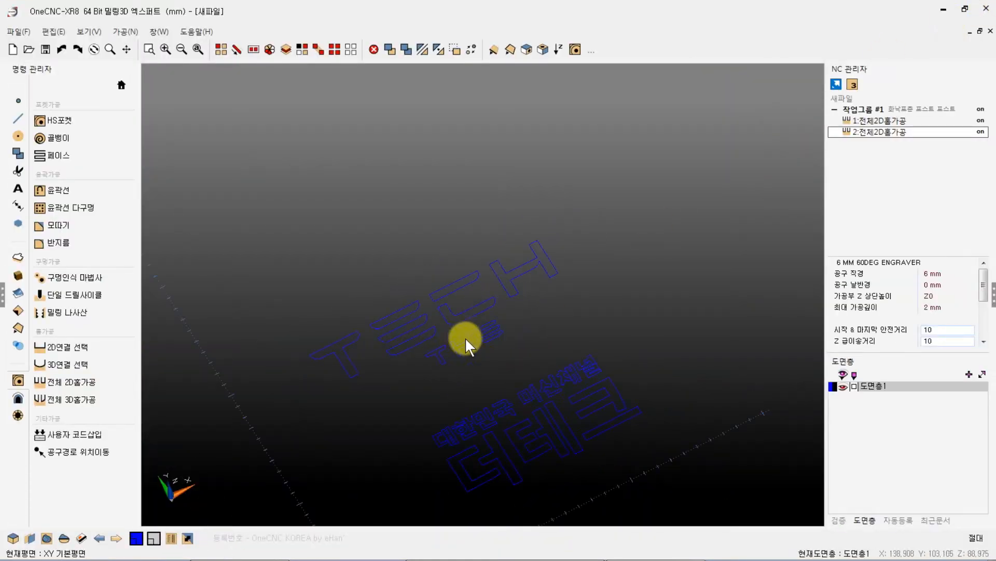
In the top view, start an HS pocket operation (HS포켓) with the T of TECH as the first closed boundary.
scroll(335, 370, up, 3)
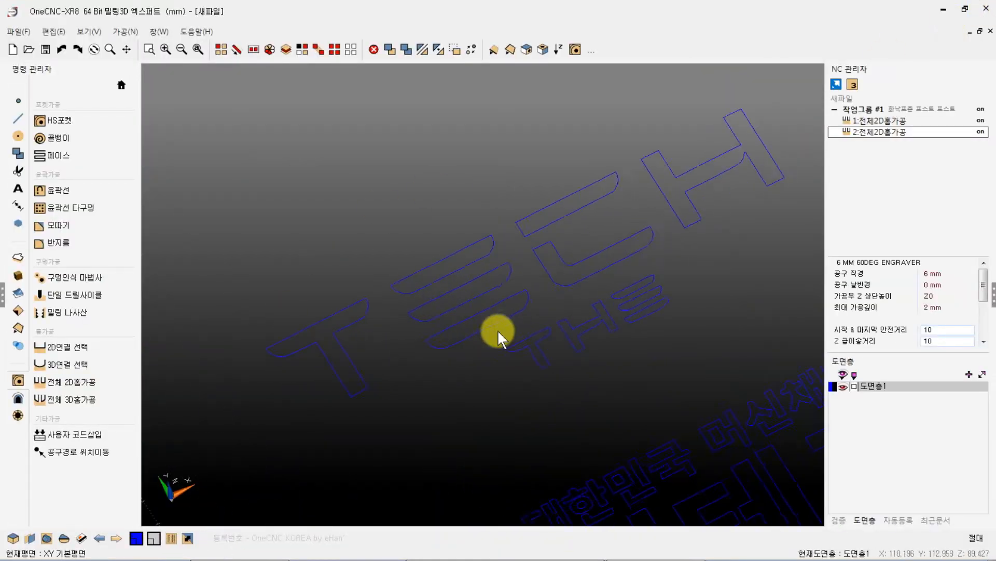
right_click(344, 210)
click(350, 209)
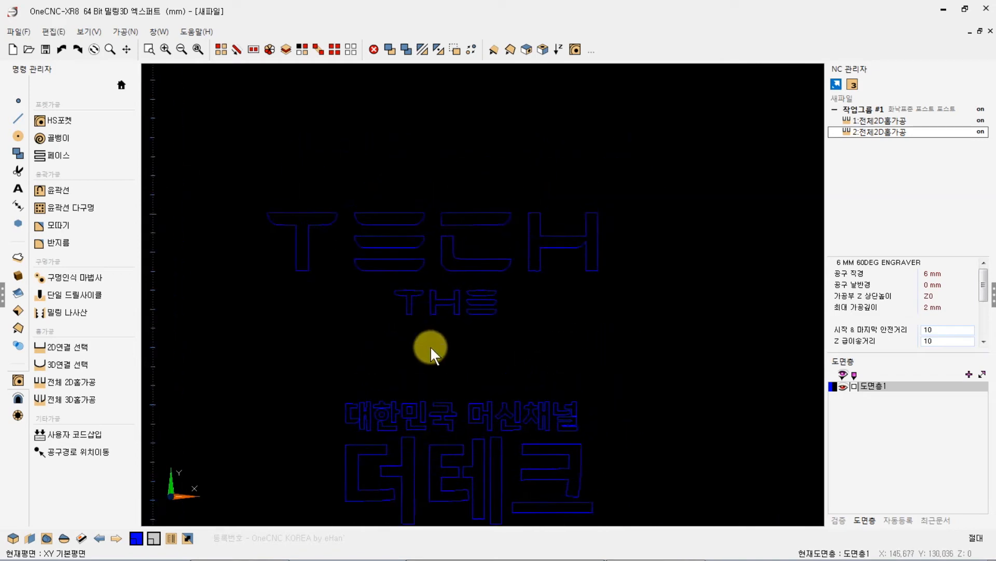
scroll(400, 256, up, 2)
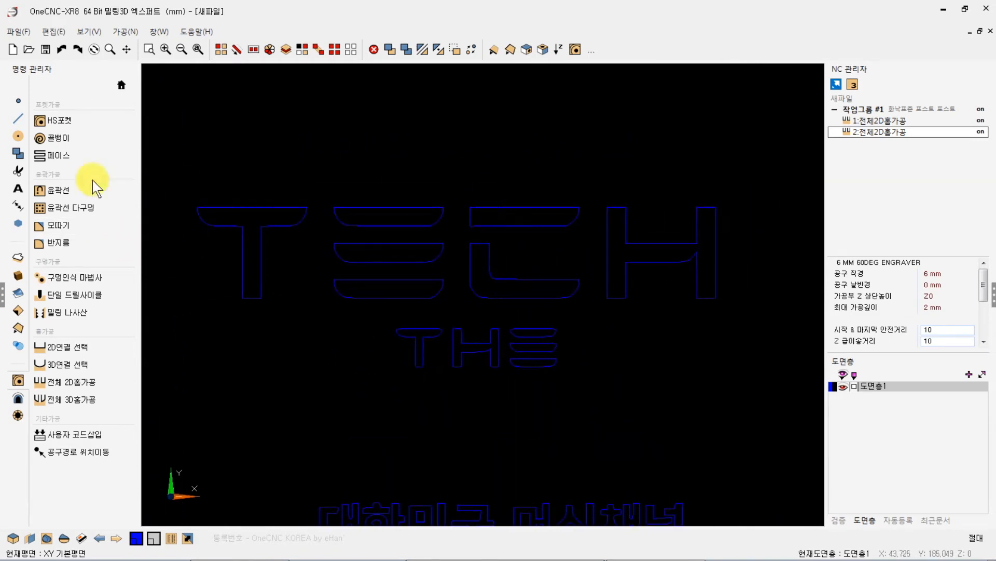
click(49, 119)
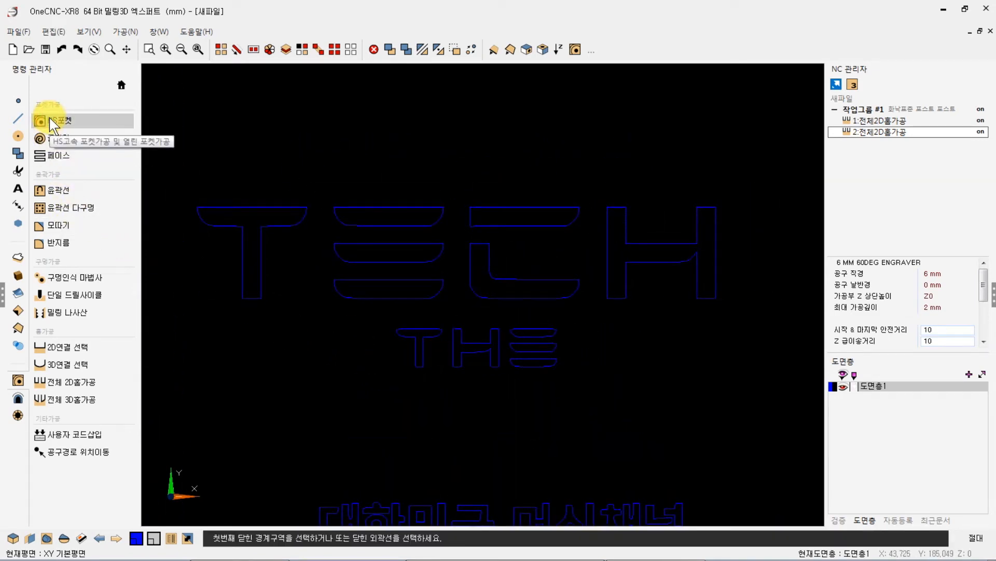
click(253, 205)
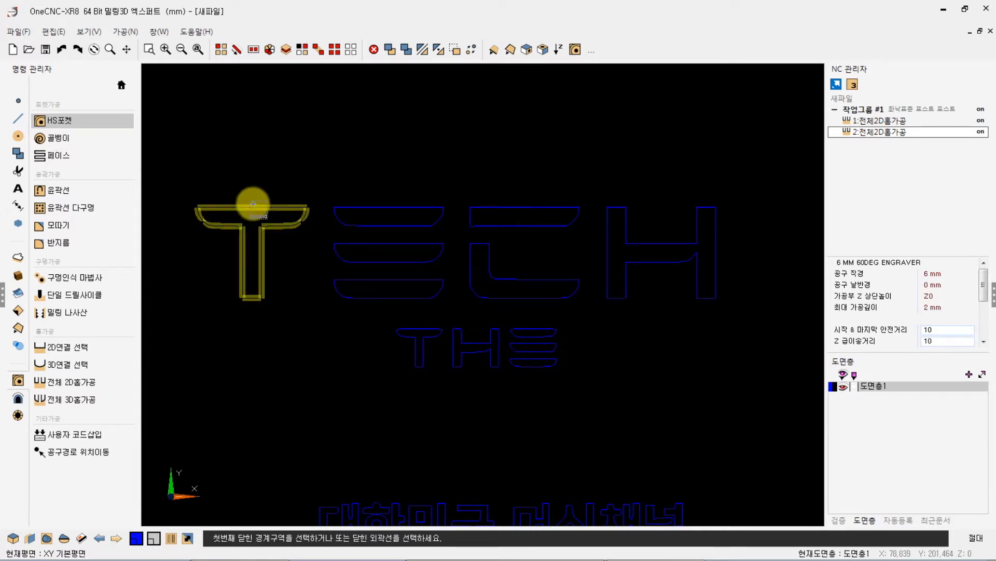
Add all outlines of the letters E, C and H of TECH to the pocket selection and confirm it.
click(378, 207)
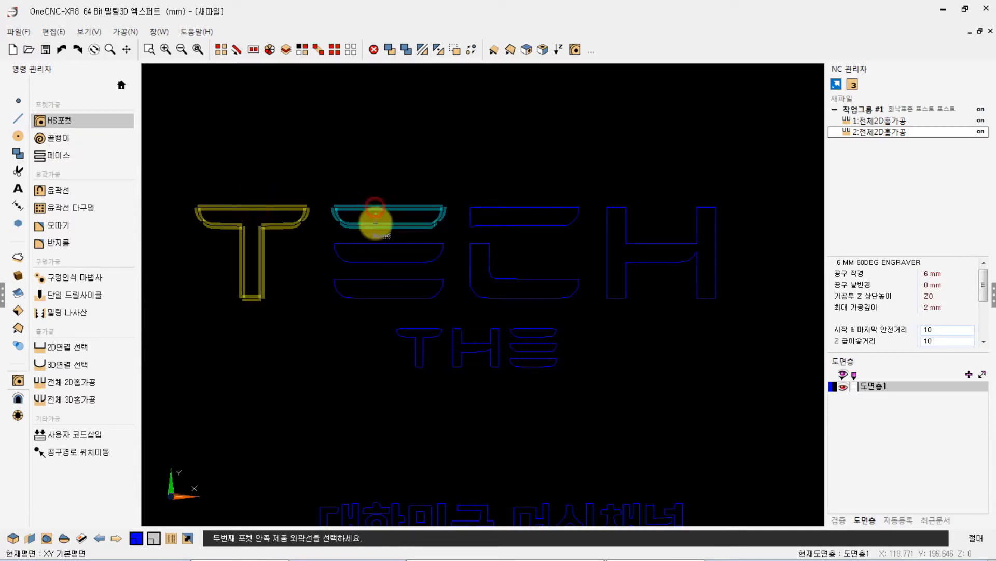
click(374, 243)
click(383, 279)
click(484, 209)
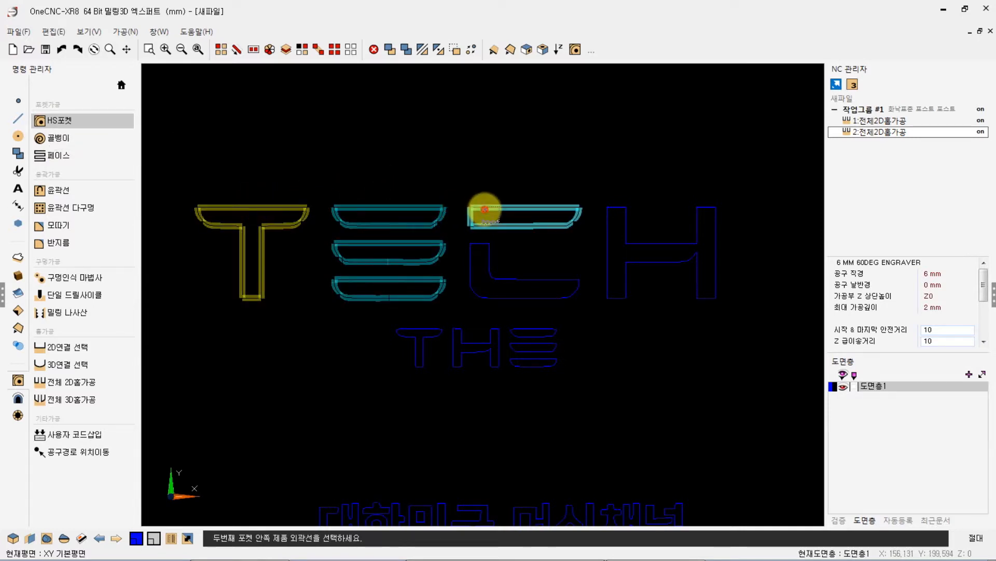
click(478, 241)
click(595, 217)
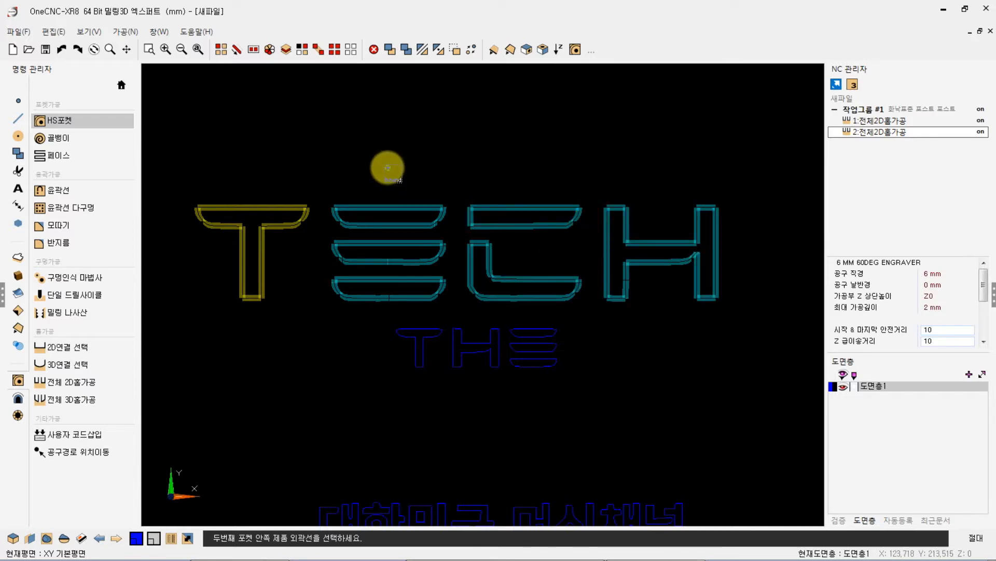
right_click(381, 161)
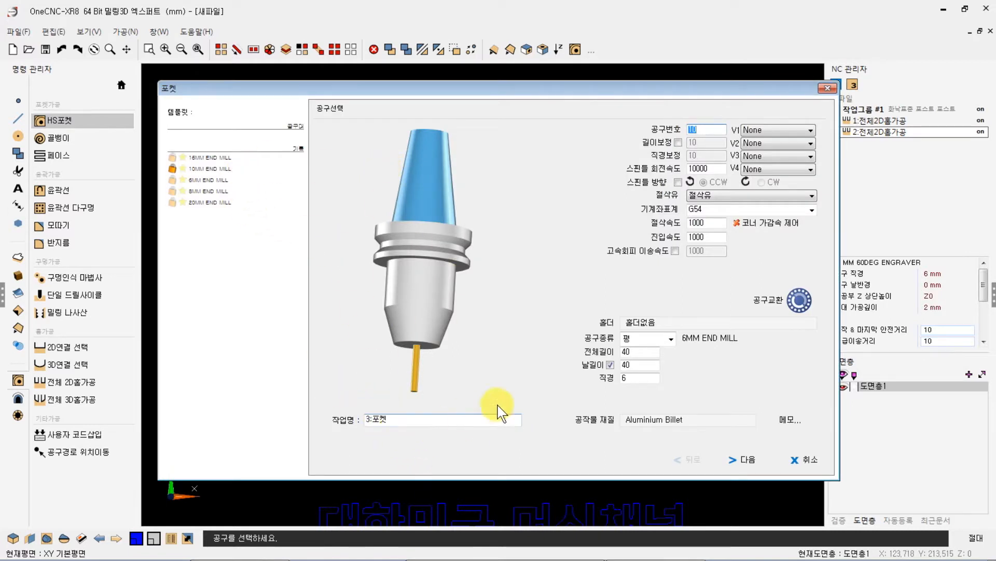
Set the pocket tool's diameter to 3 mm and assign the ER16 COLLET CHUCK as its holder.
double_click(638, 379)
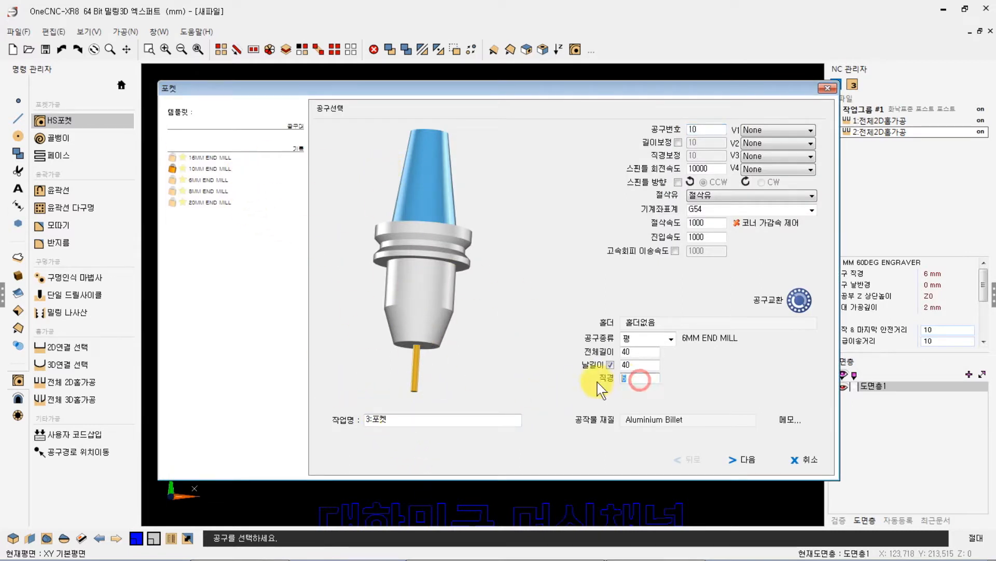
text(3)
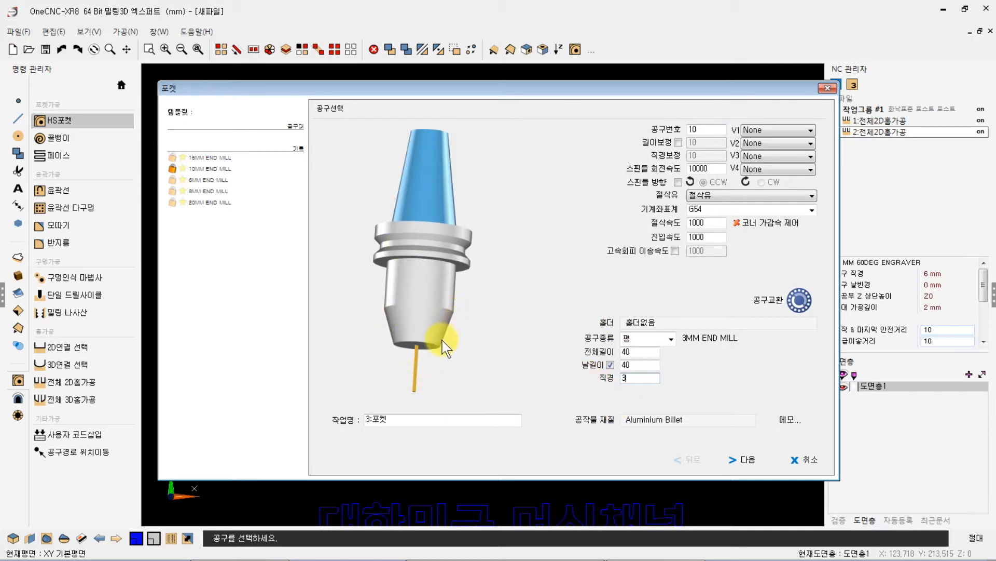
click(652, 322)
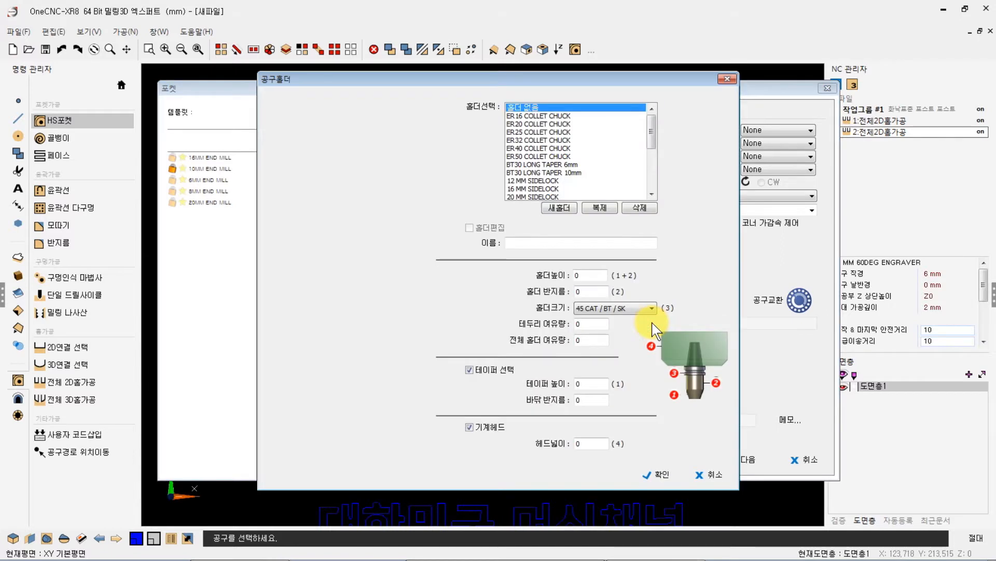
click(534, 132)
click(532, 124)
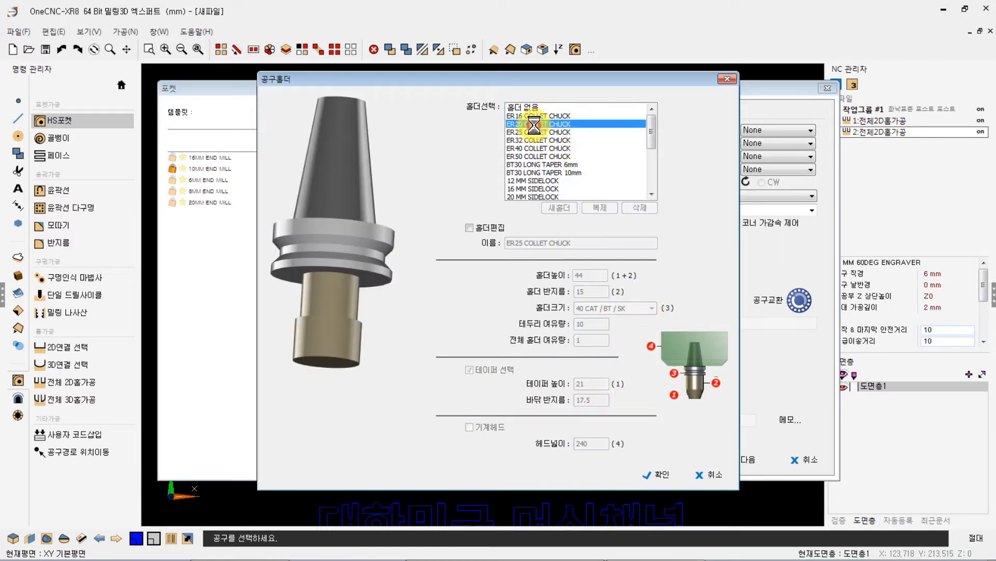
click(530, 116)
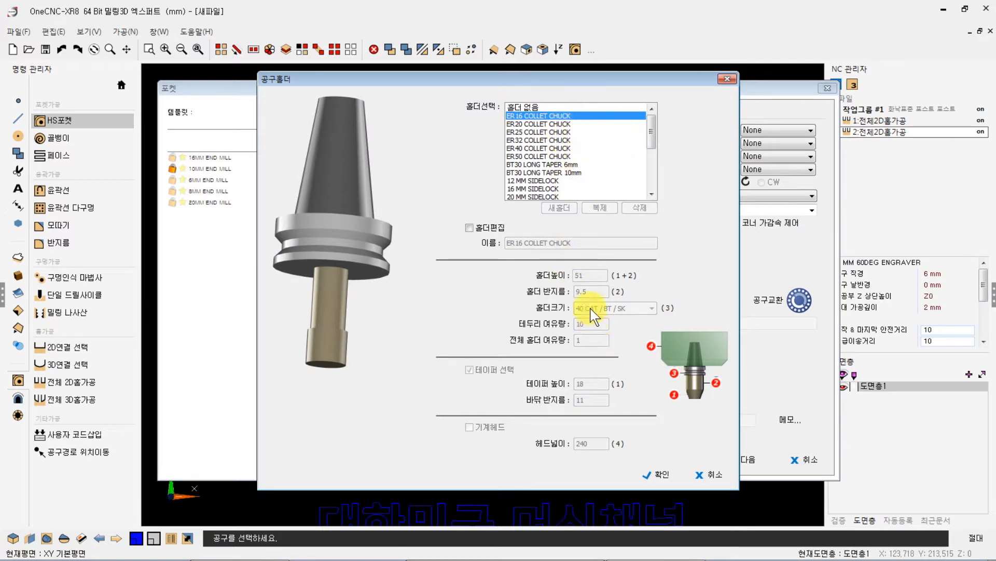
click(653, 474)
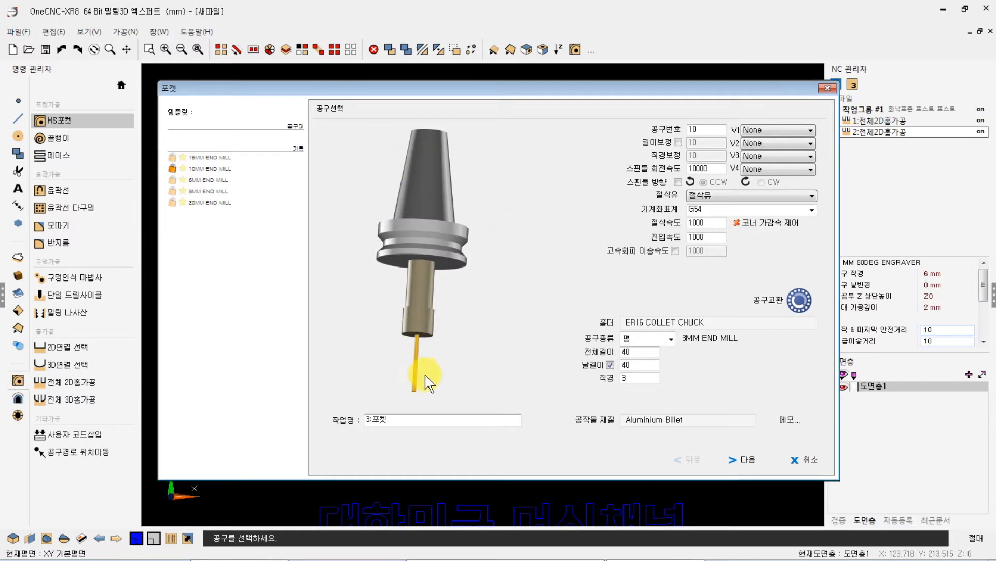
Set the end mill's flute length to 20 and overall length to 30, checking the clearance settings before returning to tool selection.
drag(641, 365, 604, 331)
text(20)
text(30)
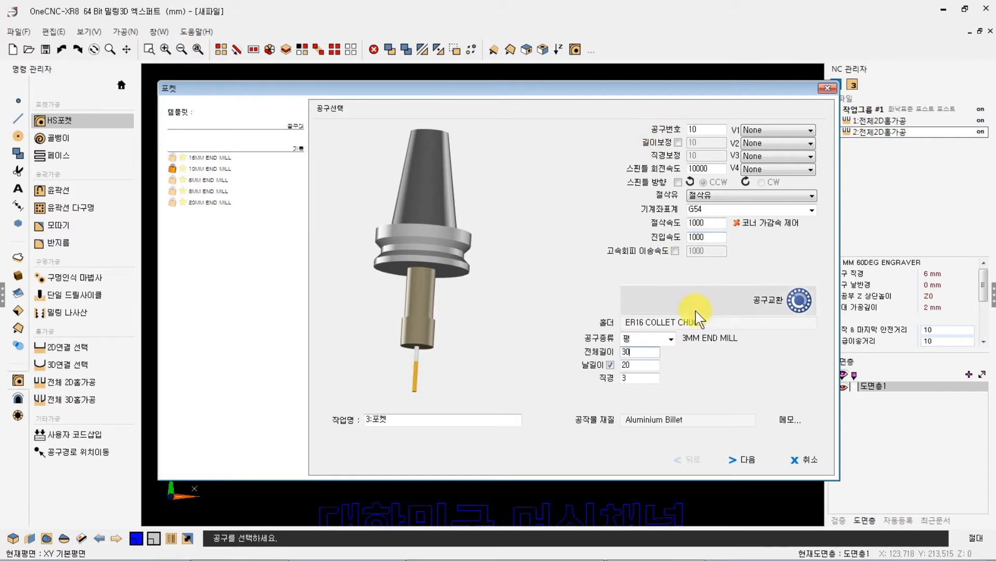
click(741, 460)
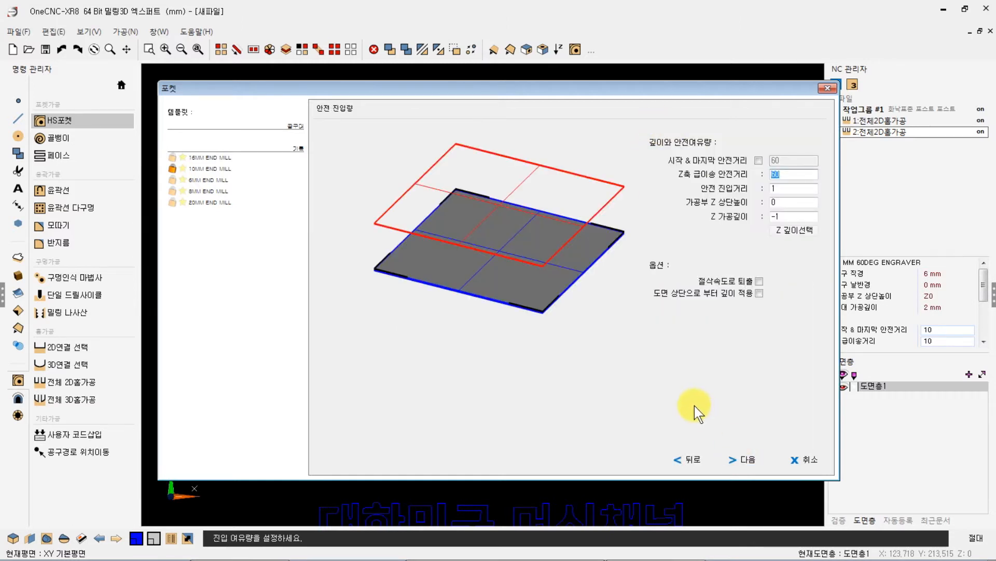
click(688, 459)
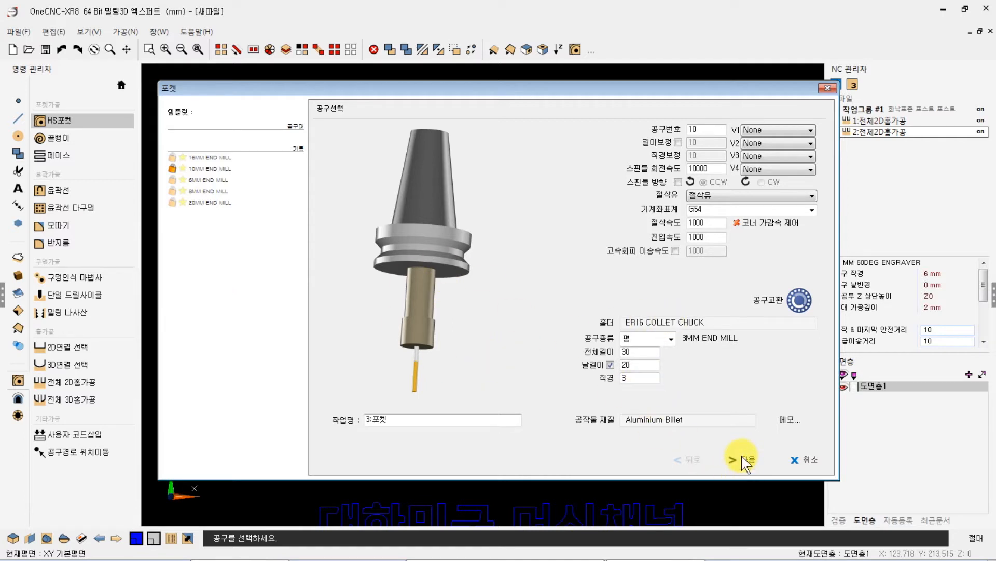
Set the pocket's Z machining depth to -1.5, leaving the top height at 0, and continue to the machining method.
click(695, 130)
click(742, 459)
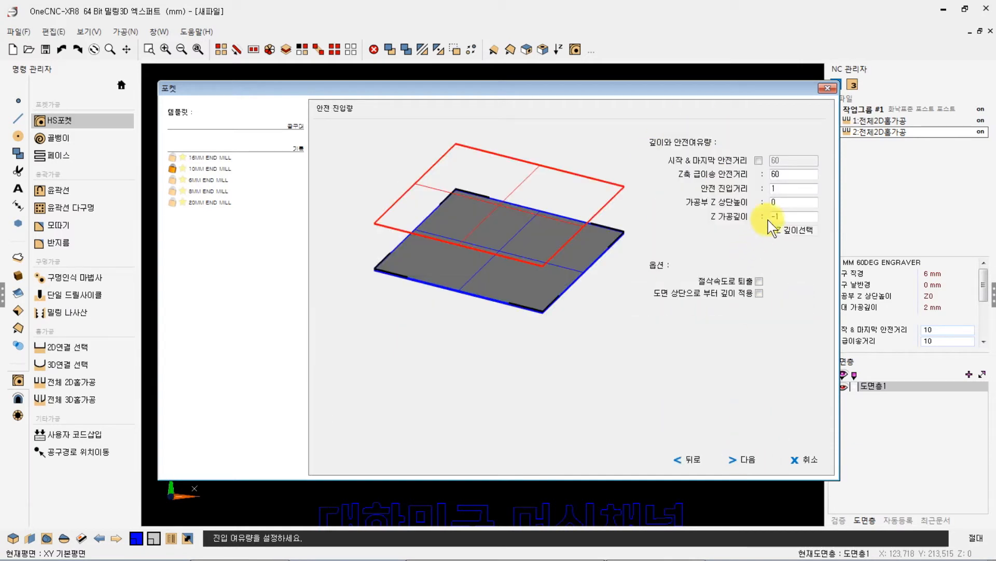
click(792, 218)
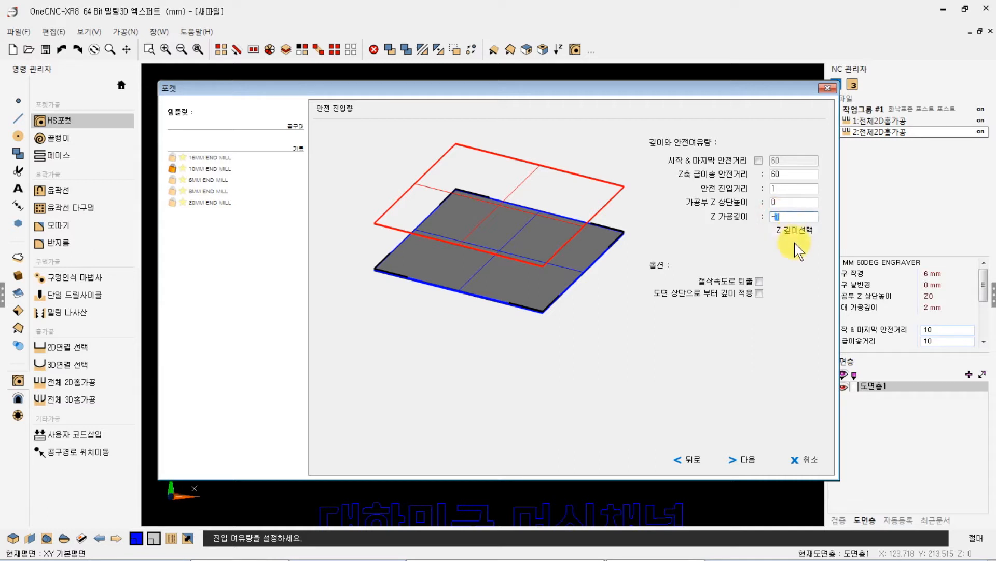
text(-1.5)
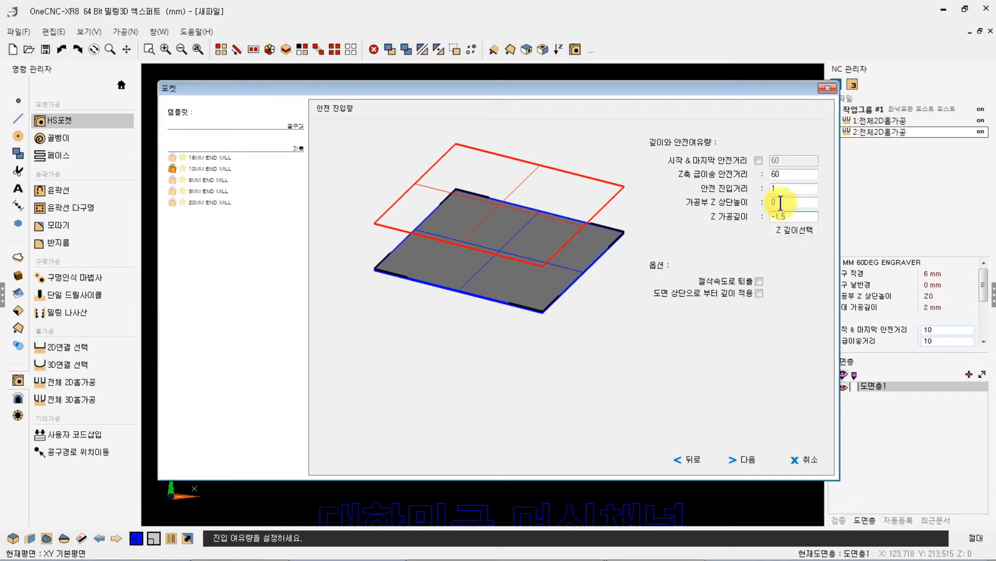
click(744, 461)
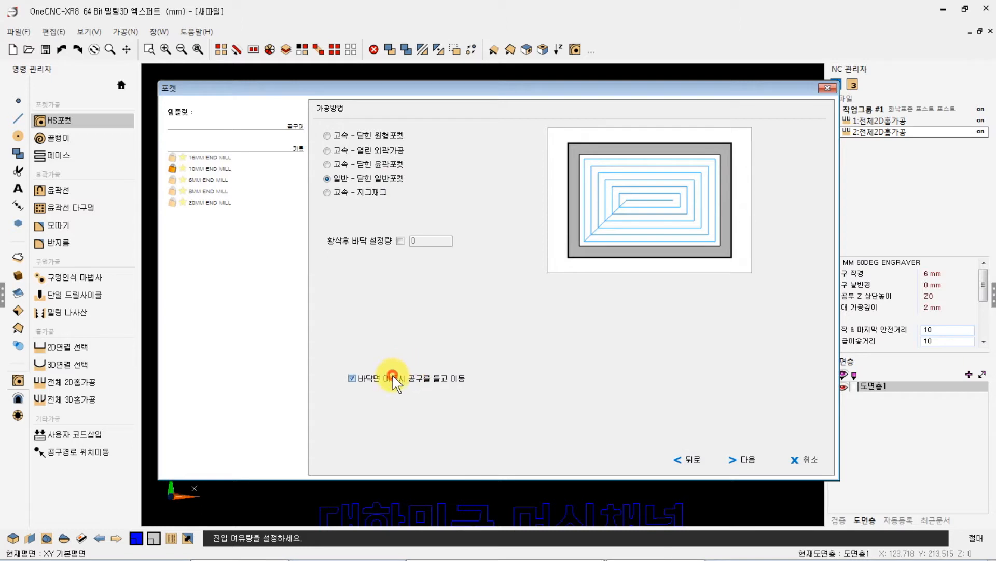
Keep the closed general pocket method with vertical entry and set the toolpath direction to inside-out (안에서 밖으로).
click(738, 461)
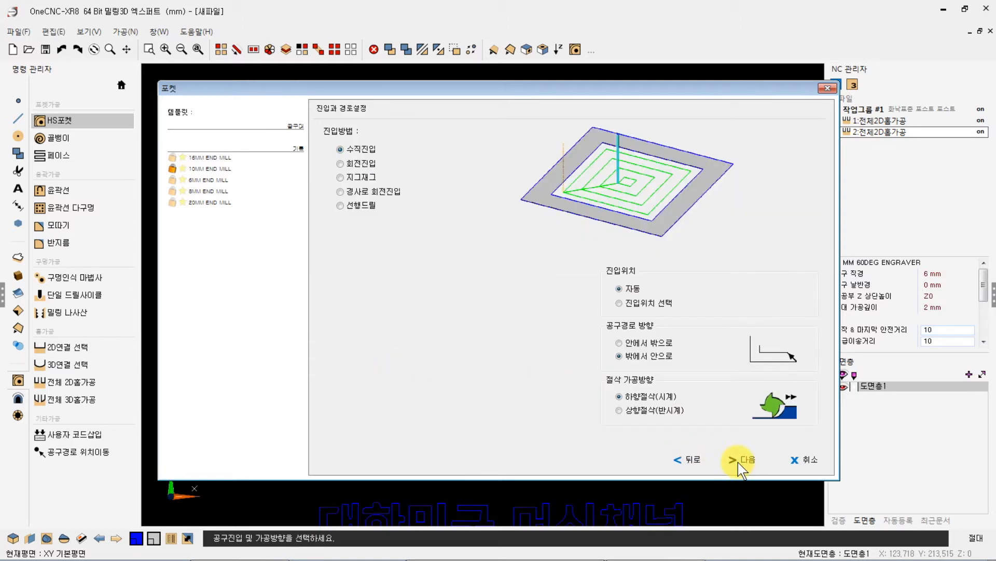
click(628, 343)
click(747, 461)
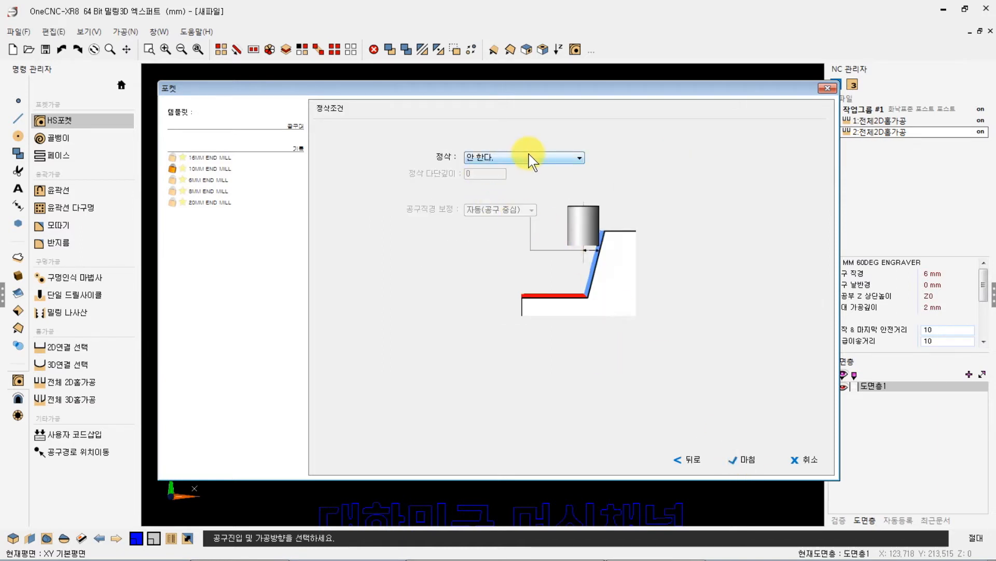
Return to the roughing conditions, set the finishing allowance to 0, and generate the TECH pocket toolpath without a finishing pass.
click(692, 459)
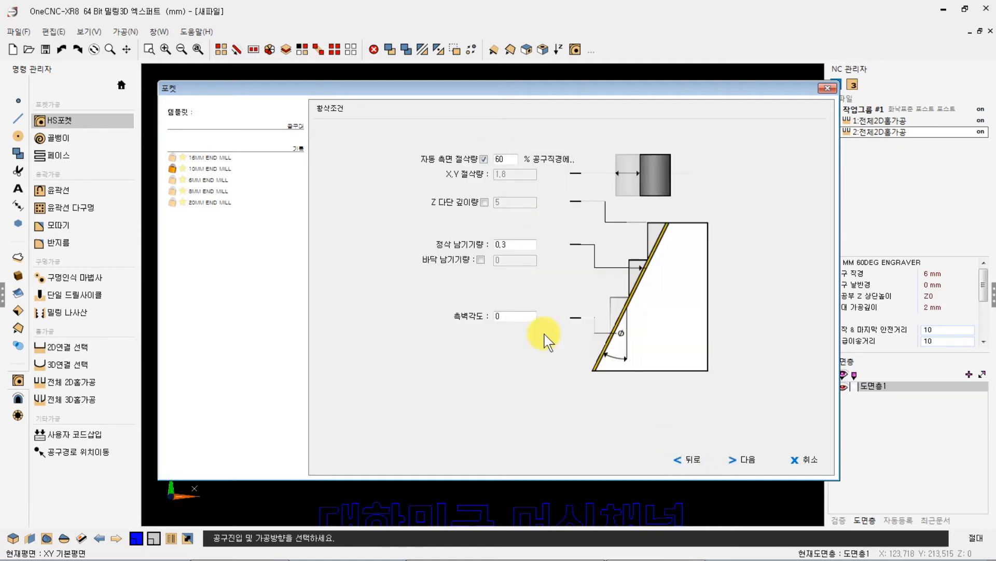
drag(512, 245, 468, 249)
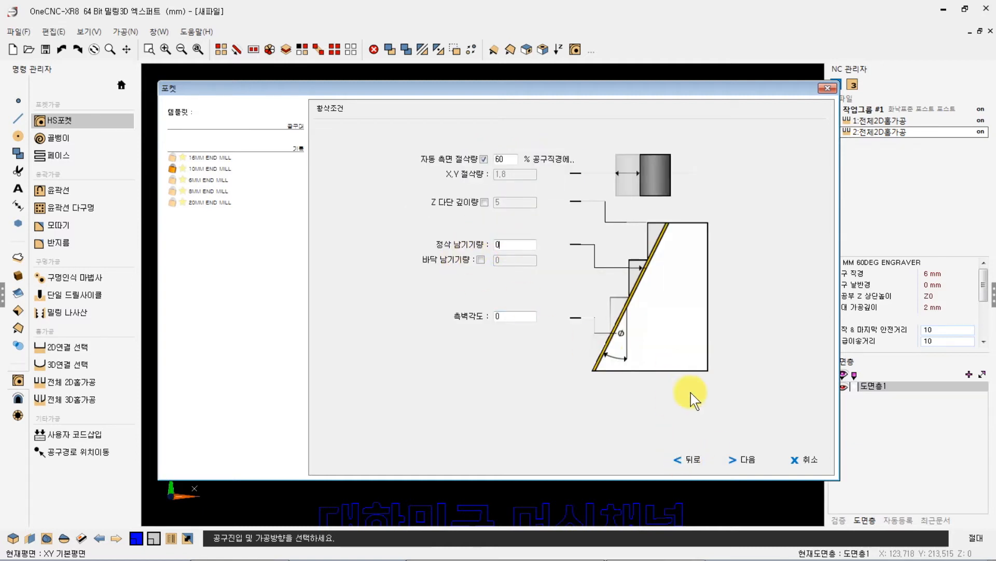
click(745, 459)
click(686, 460)
drag(508, 244, 444, 248)
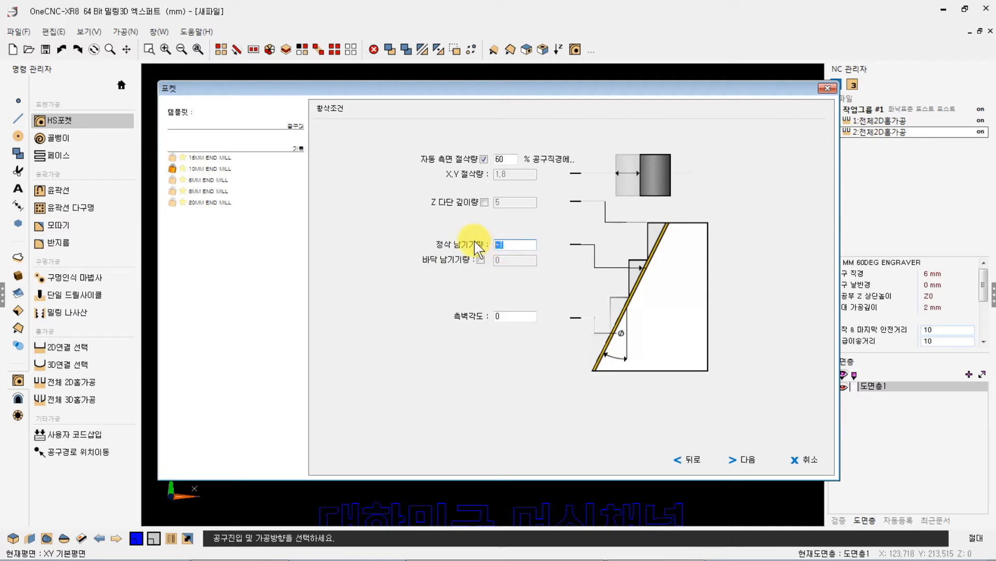
click(742, 458)
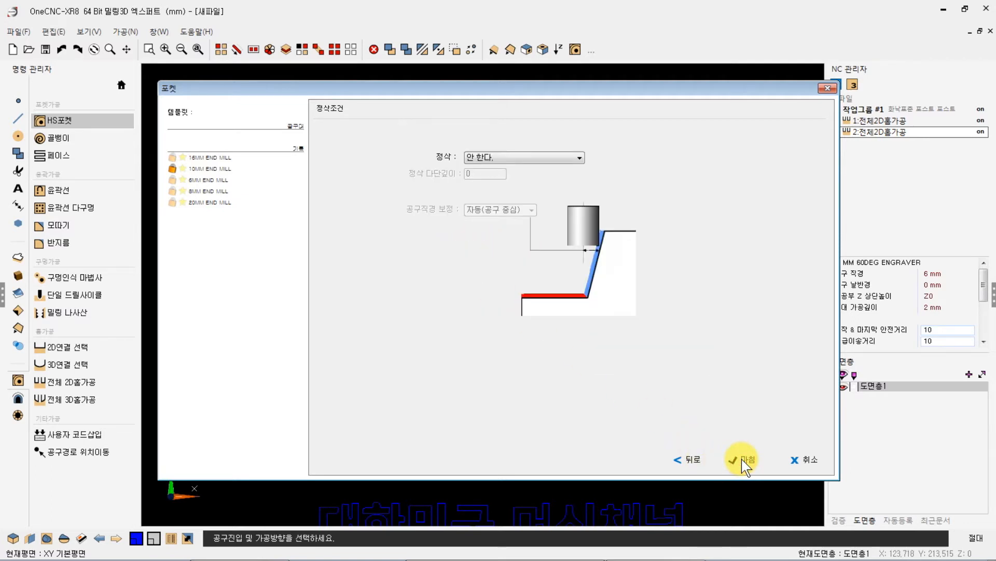
click(743, 459)
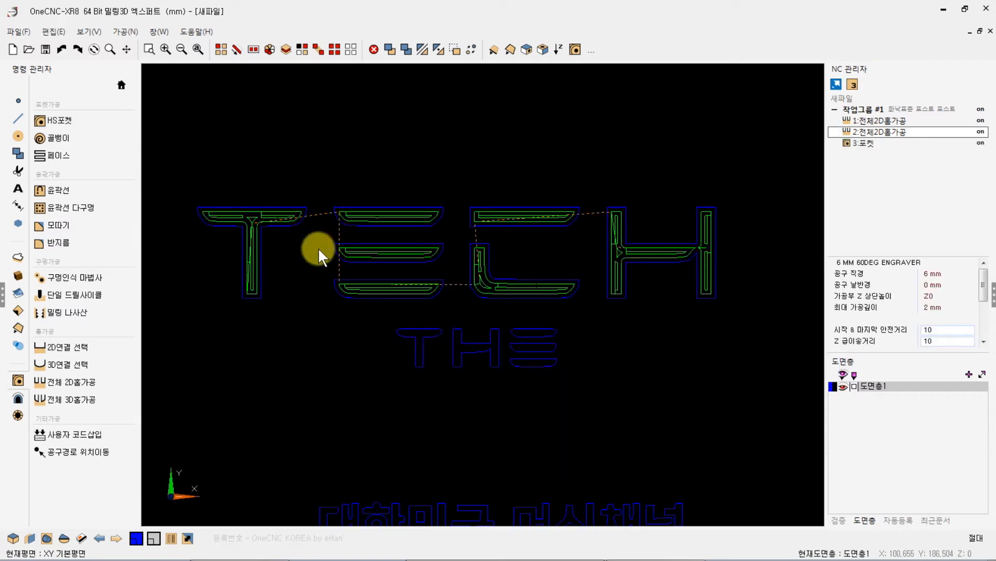
Start the NC simulation of the TECH pocket operation from an angled view, using automatically sized stock.
middle_drag(391, 241, 668, 213)
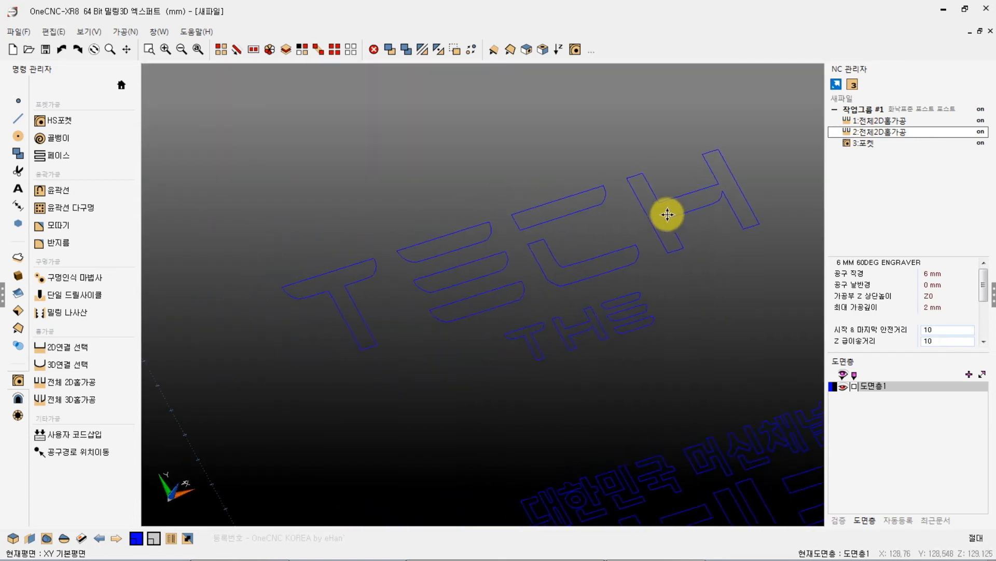
click(865, 143)
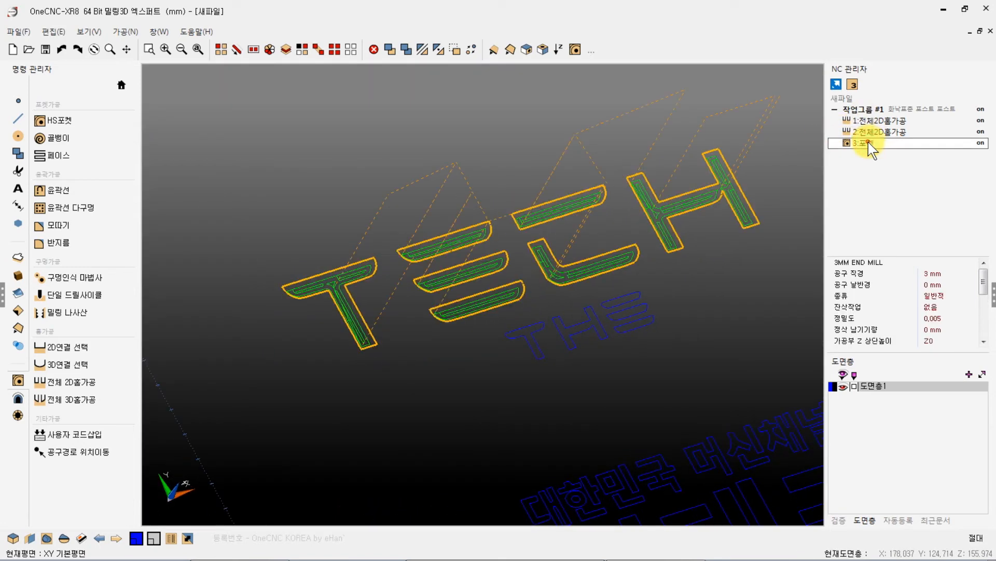
double_click(868, 143)
click(347, 169)
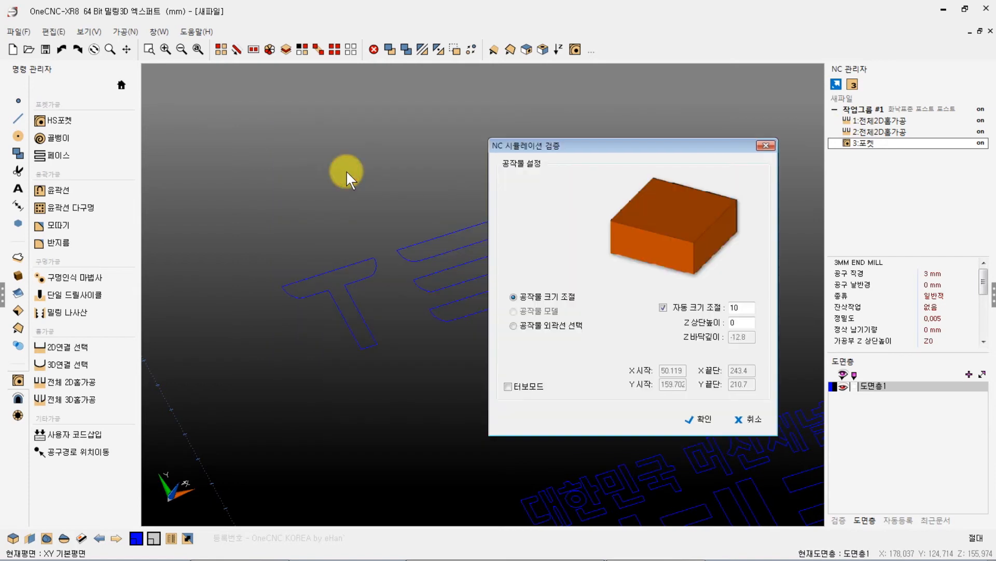
click(699, 420)
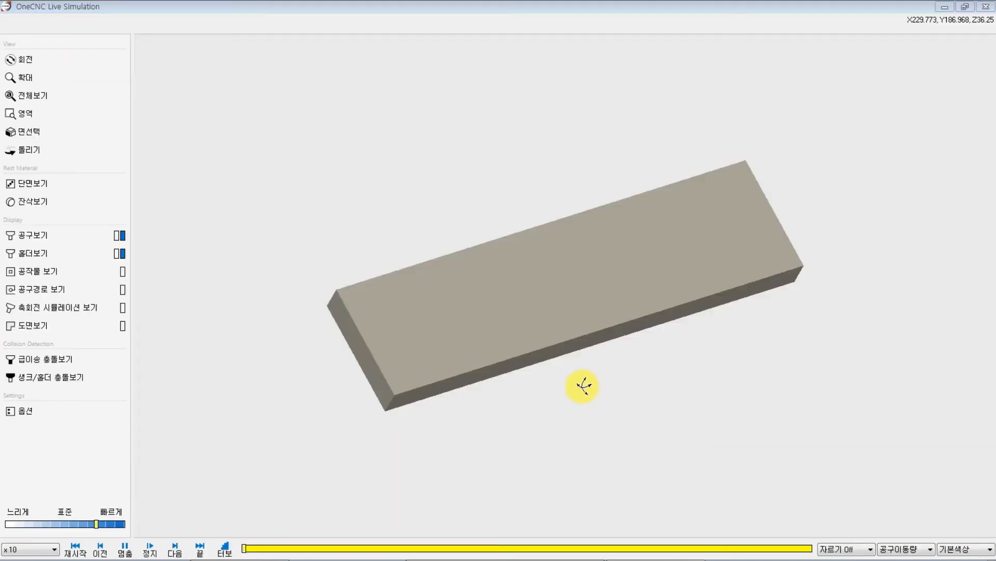
Watch the pocket simulation, examine the cut TECH letters up close from several angles, and close the simulation.
drag(573, 306, 523, 305)
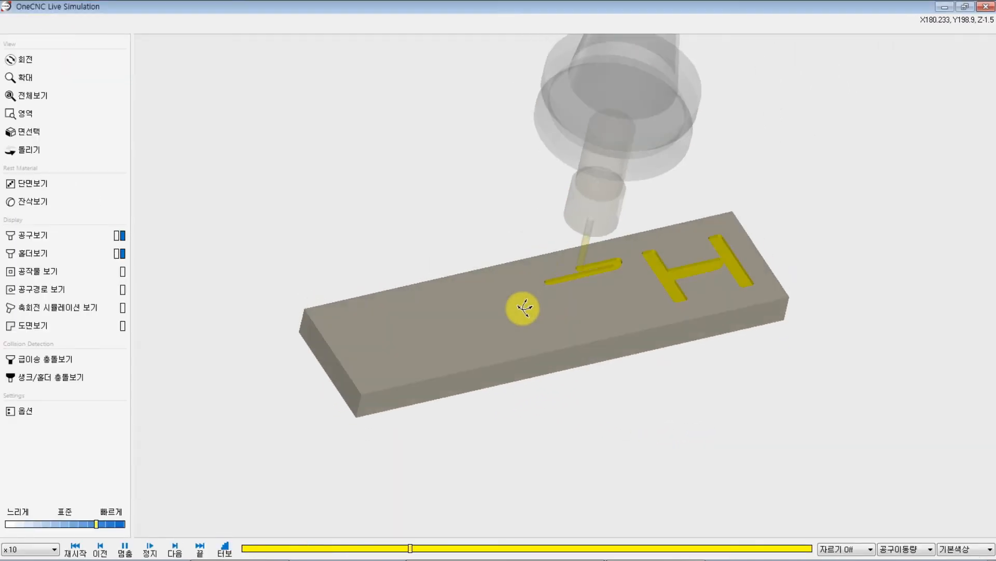
scroll(573, 298, up, 6)
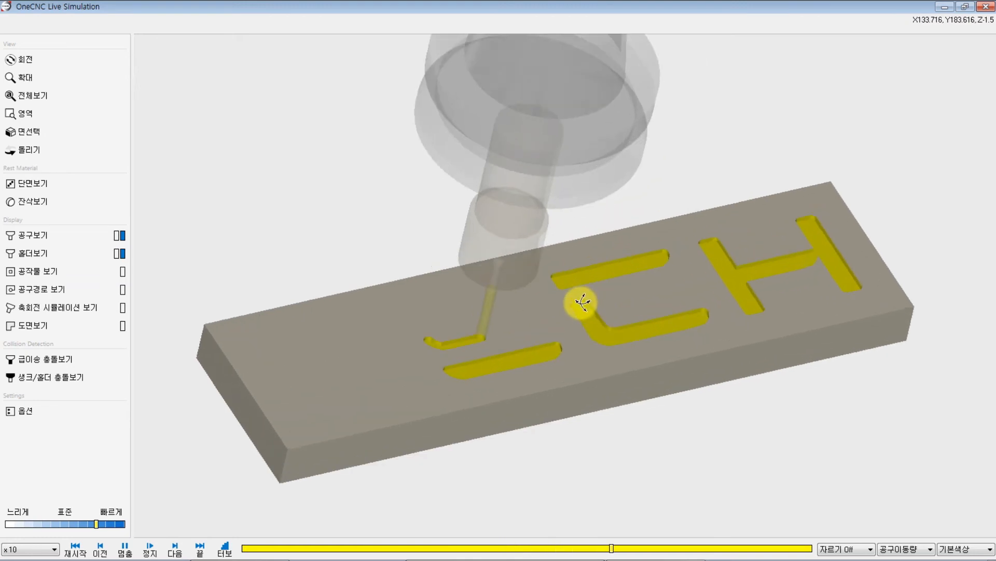
middle_drag(599, 316, 628, 269)
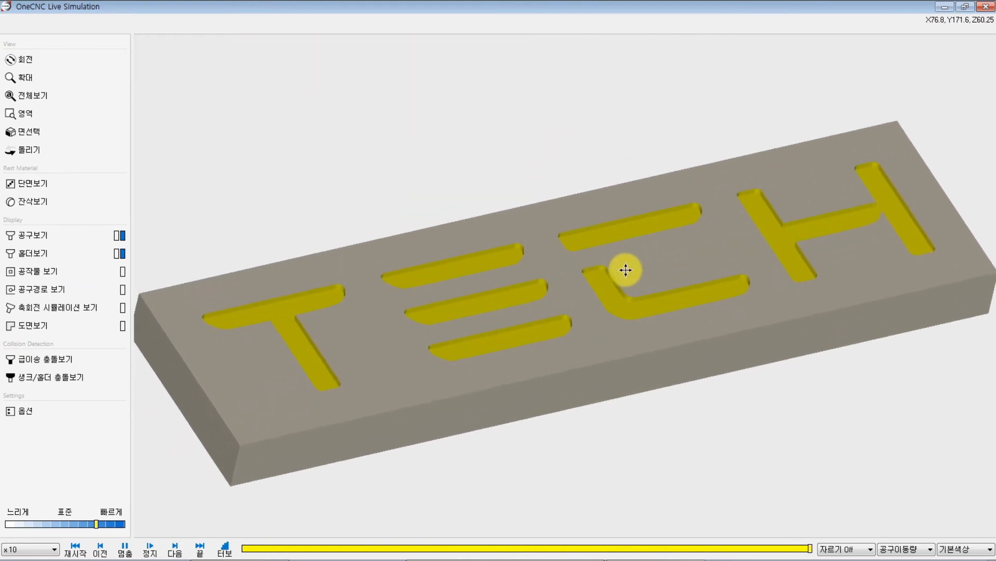
scroll(604, 270, down, 5)
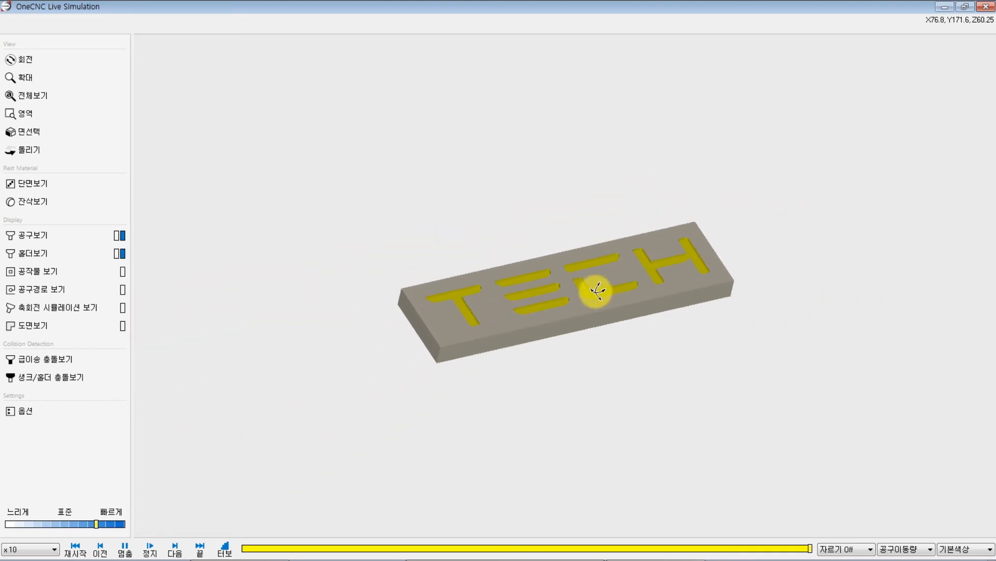
scroll(617, 283, up, 5)
scroll(600, 275, down, 2)
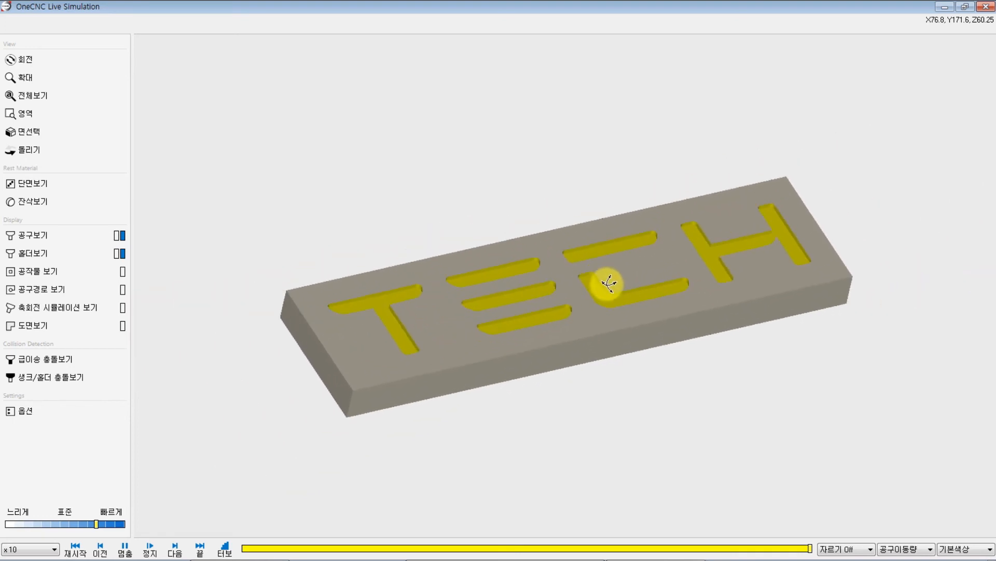
drag(601, 283, 611, 181)
scroll(500, 263, up, 3)
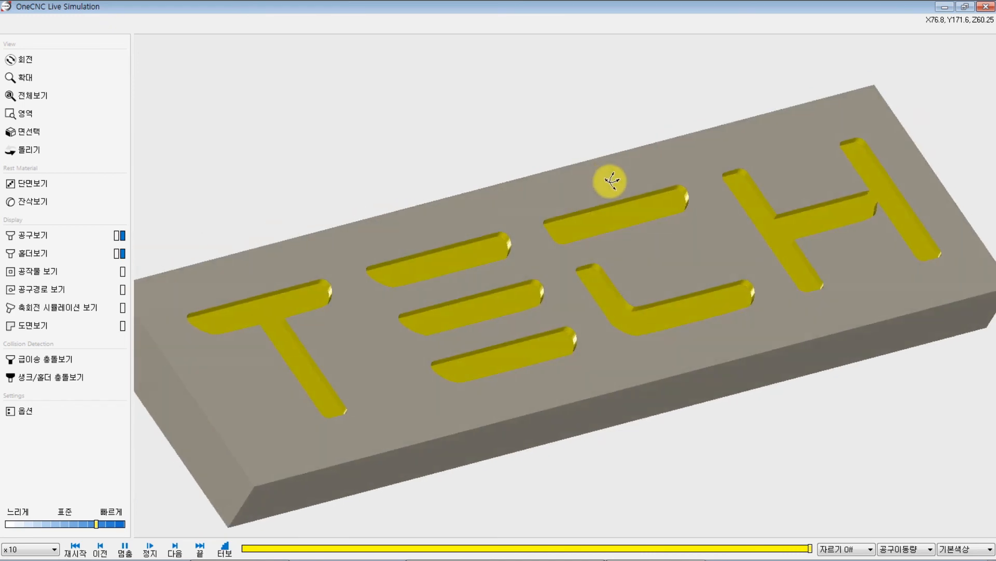
click(86, 545)
mouse_move(680, 229)
mouse_down()
mouse_move(711, 213)
mouse_move(668, 245)
mouse_up()
scroll(668, 244, down, 5)
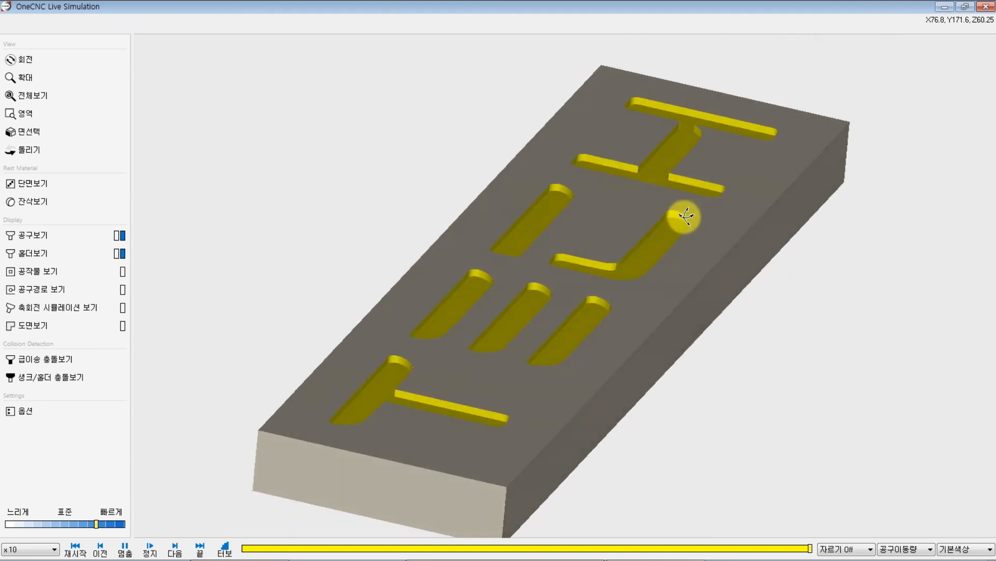
click(986, 6)
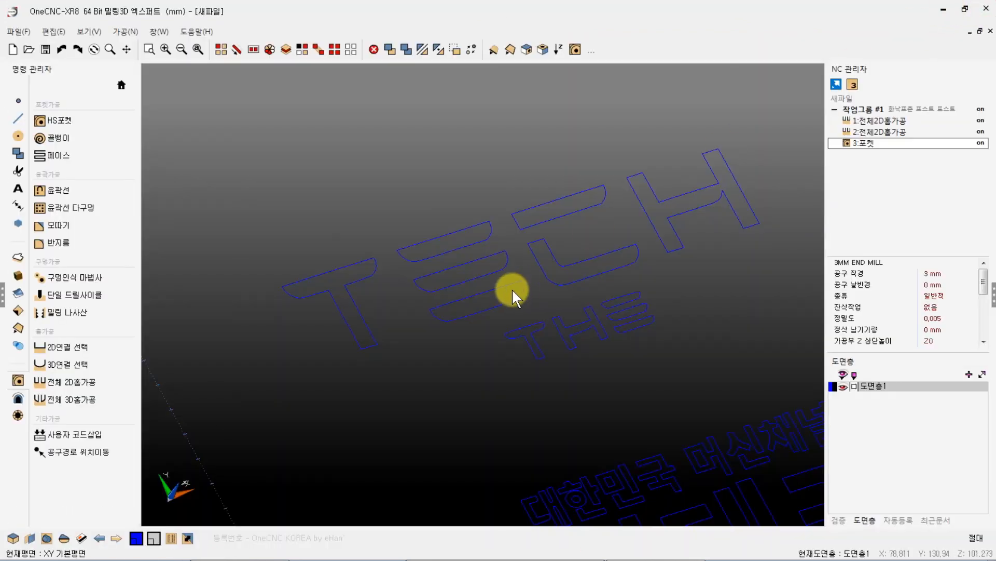
Review the toolpaths of the two 2D groove operations and the pocket operation one after another.
scroll(471, 263, down, 2)
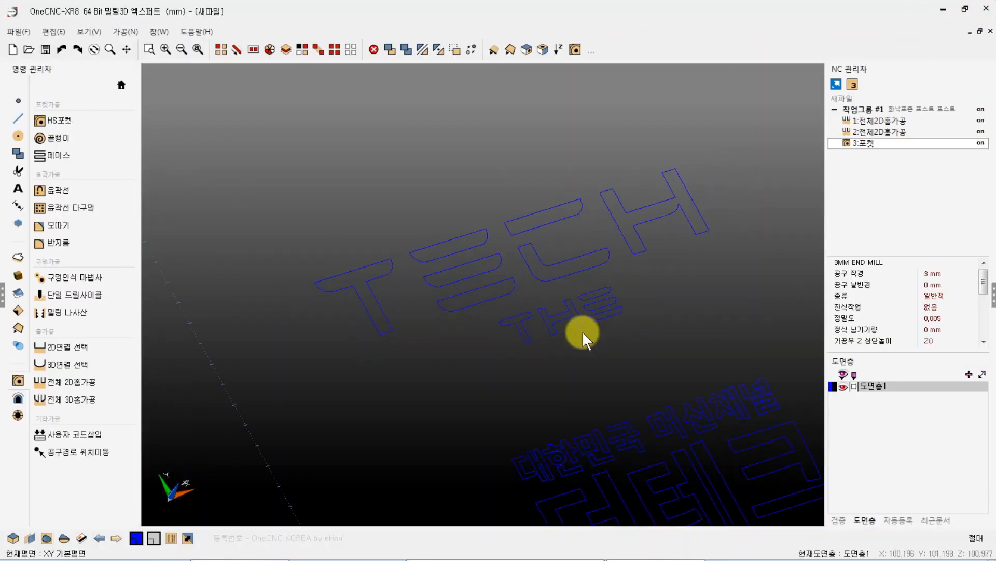
scroll(582, 331, up, 4)
scroll(523, 270, down, 1)
click(872, 121)
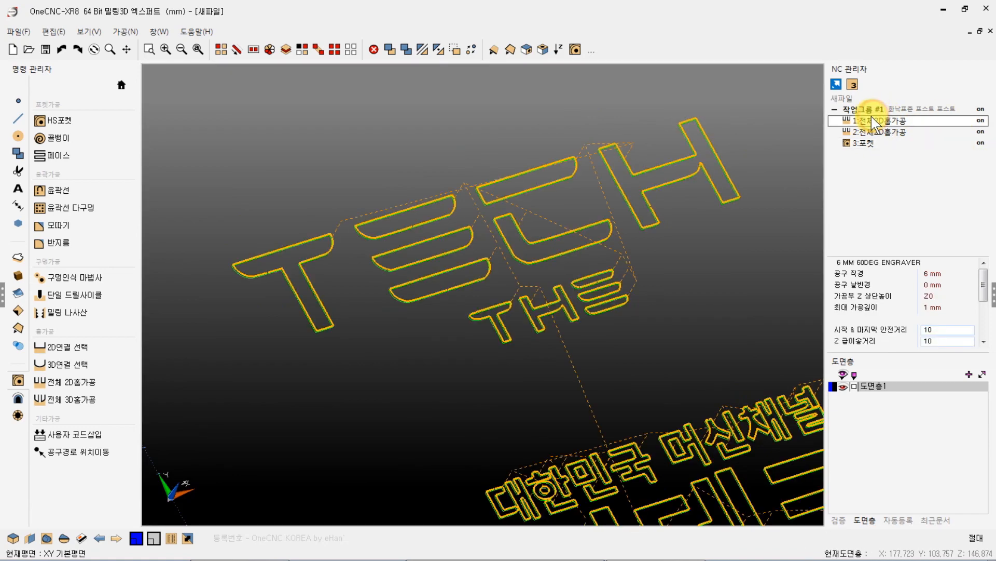
click(872, 133)
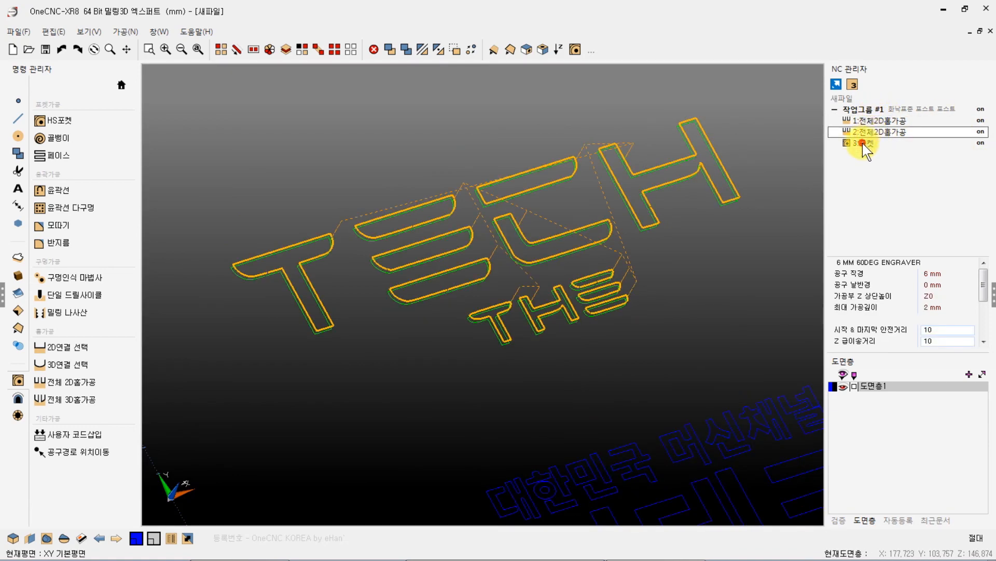
click(863, 142)
scroll(590, 311, down, 1)
scroll(590, 311, down, 1)
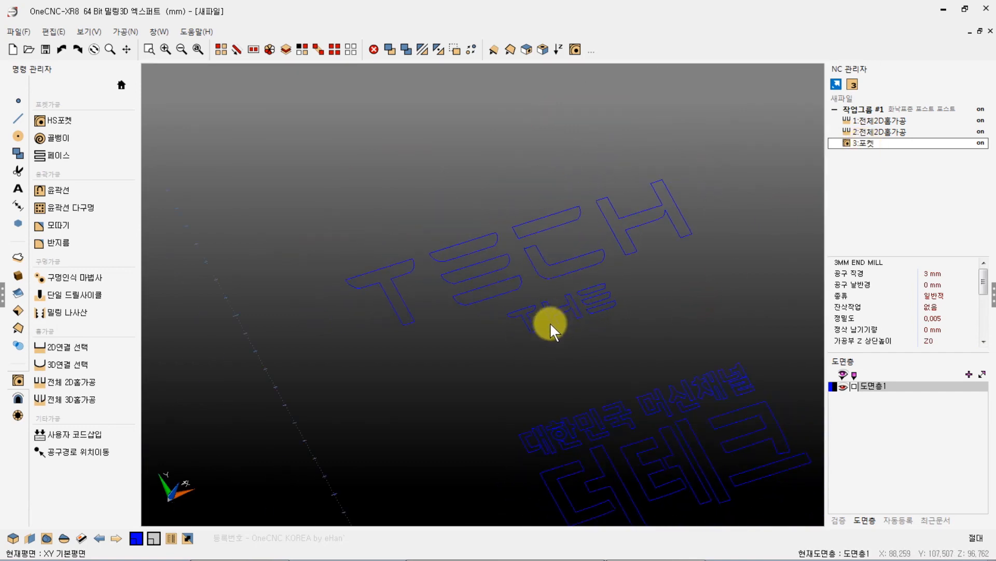
scroll(549, 321, up, 1)
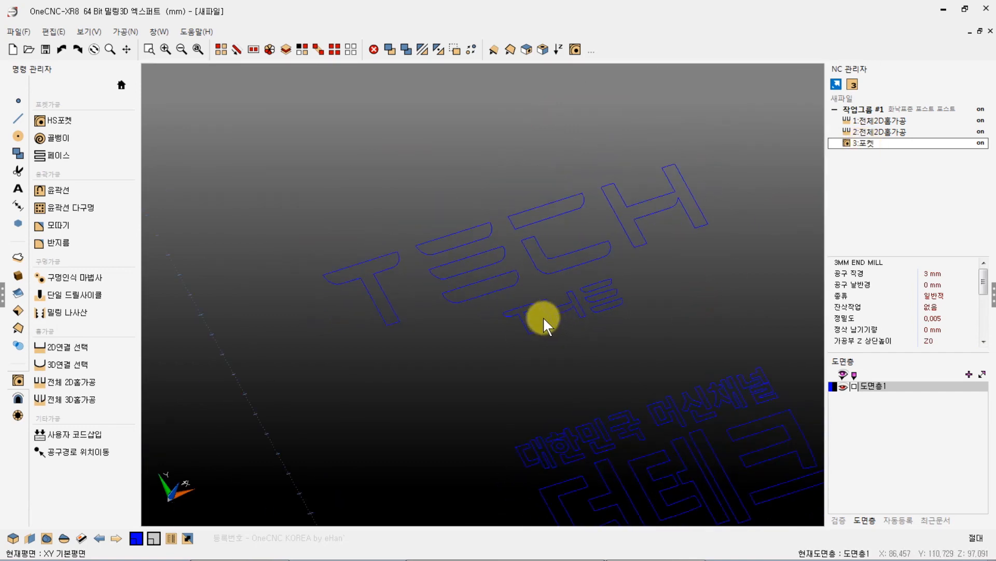